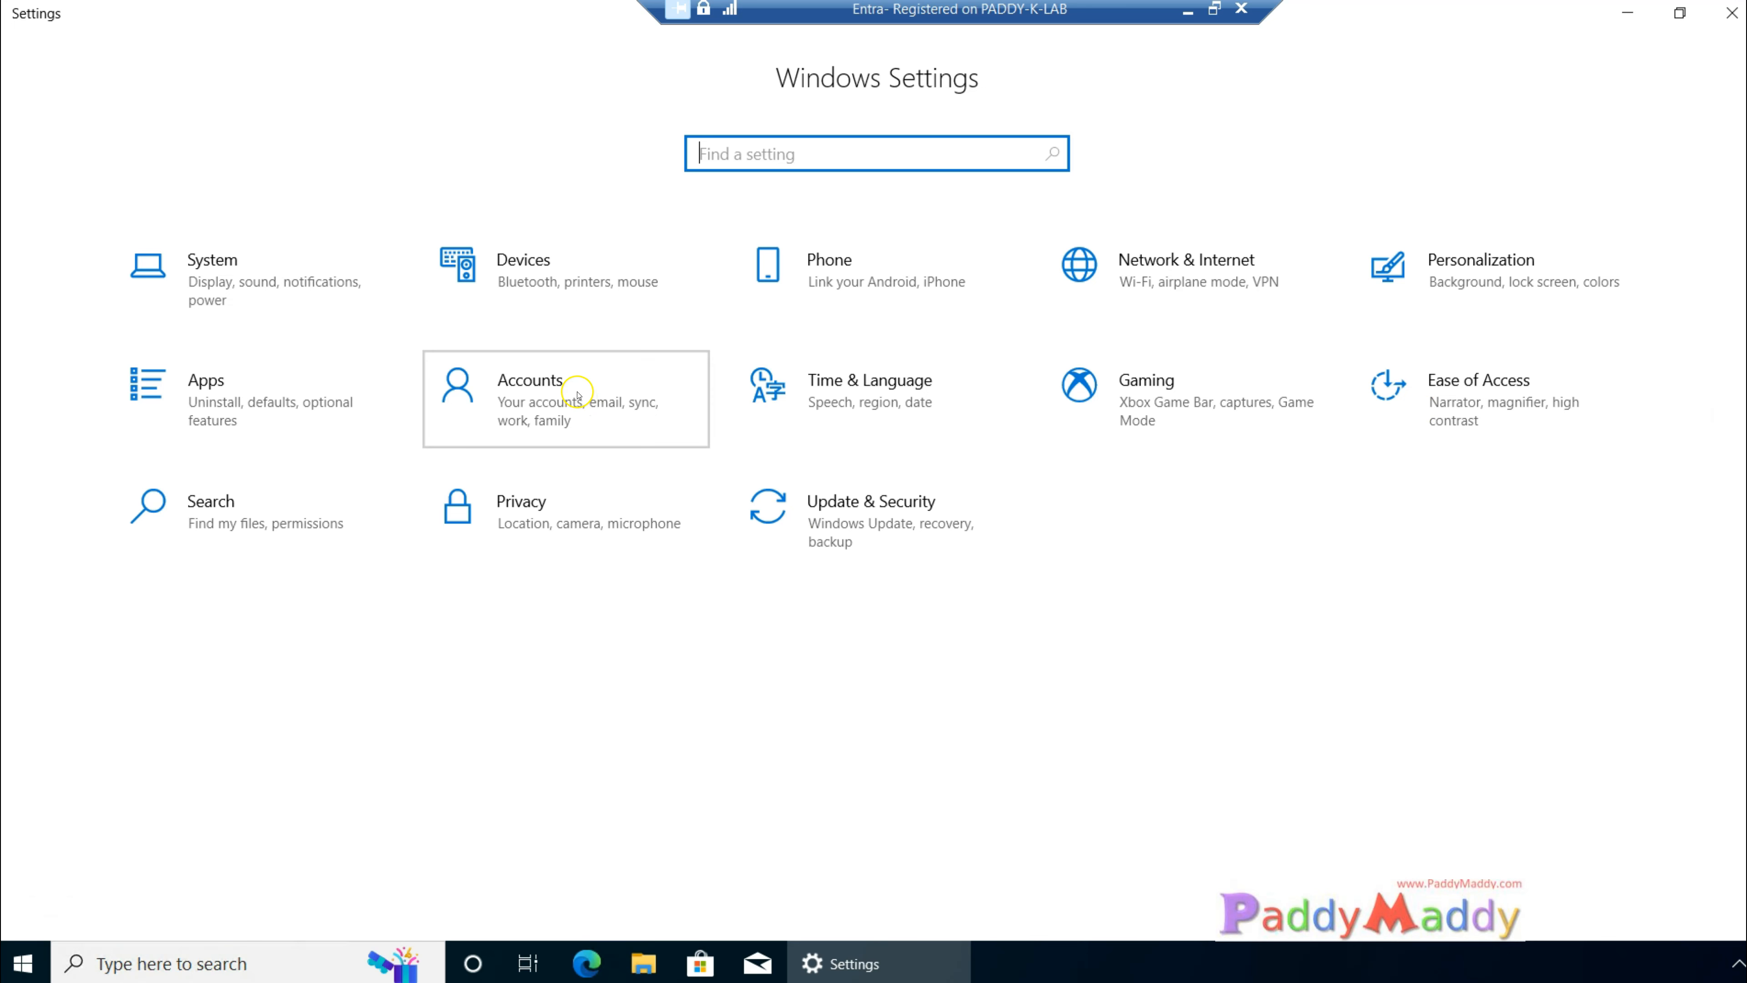
Step: Go to the work or school access settings for accounts and start connecting a new account
left_click(538, 379)
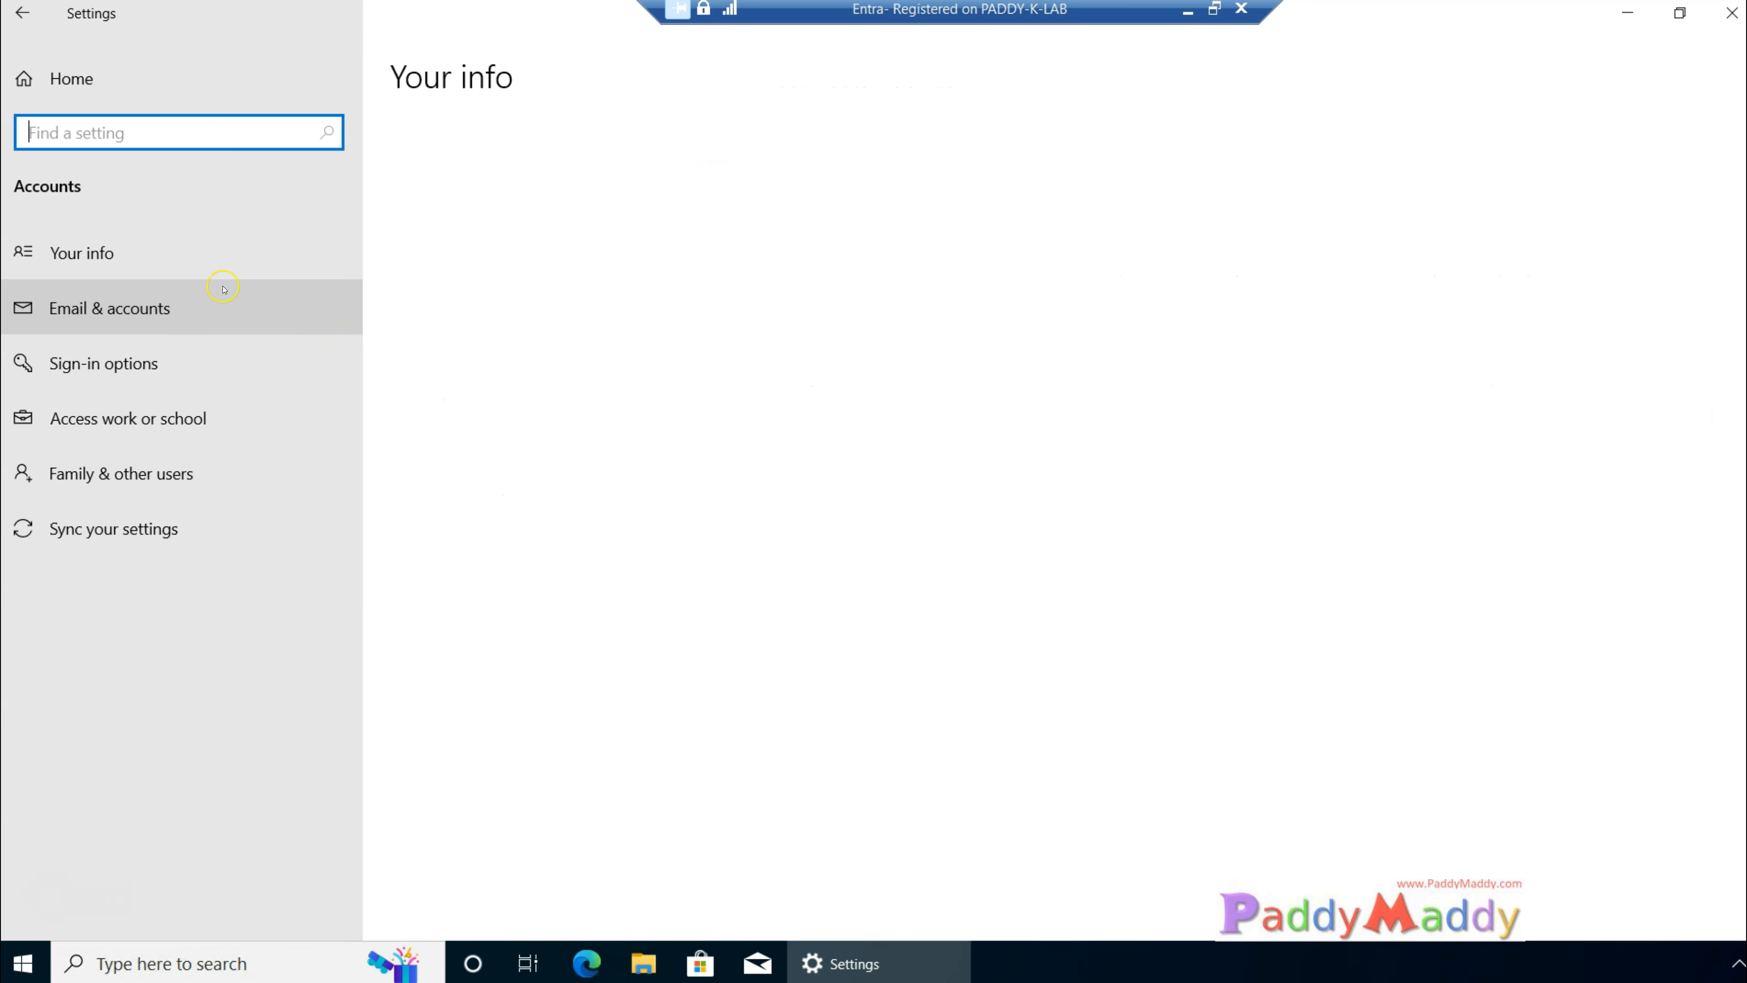
left_click(82, 418)
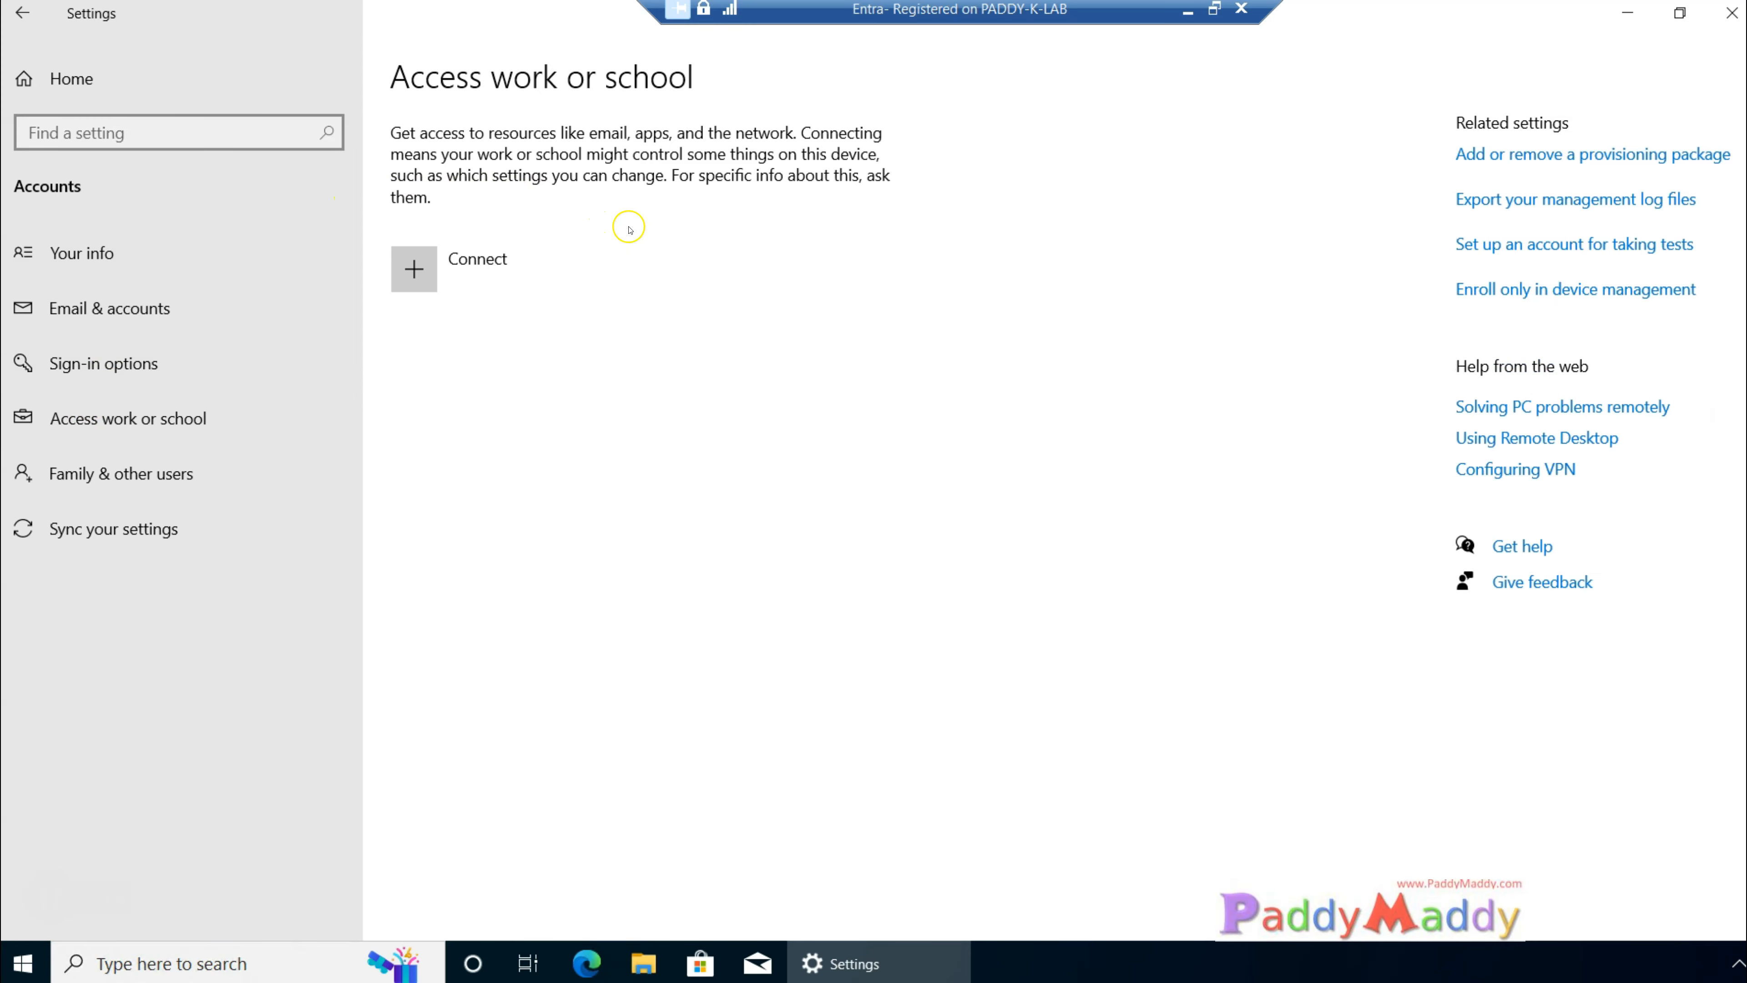
left_click(624, 265)
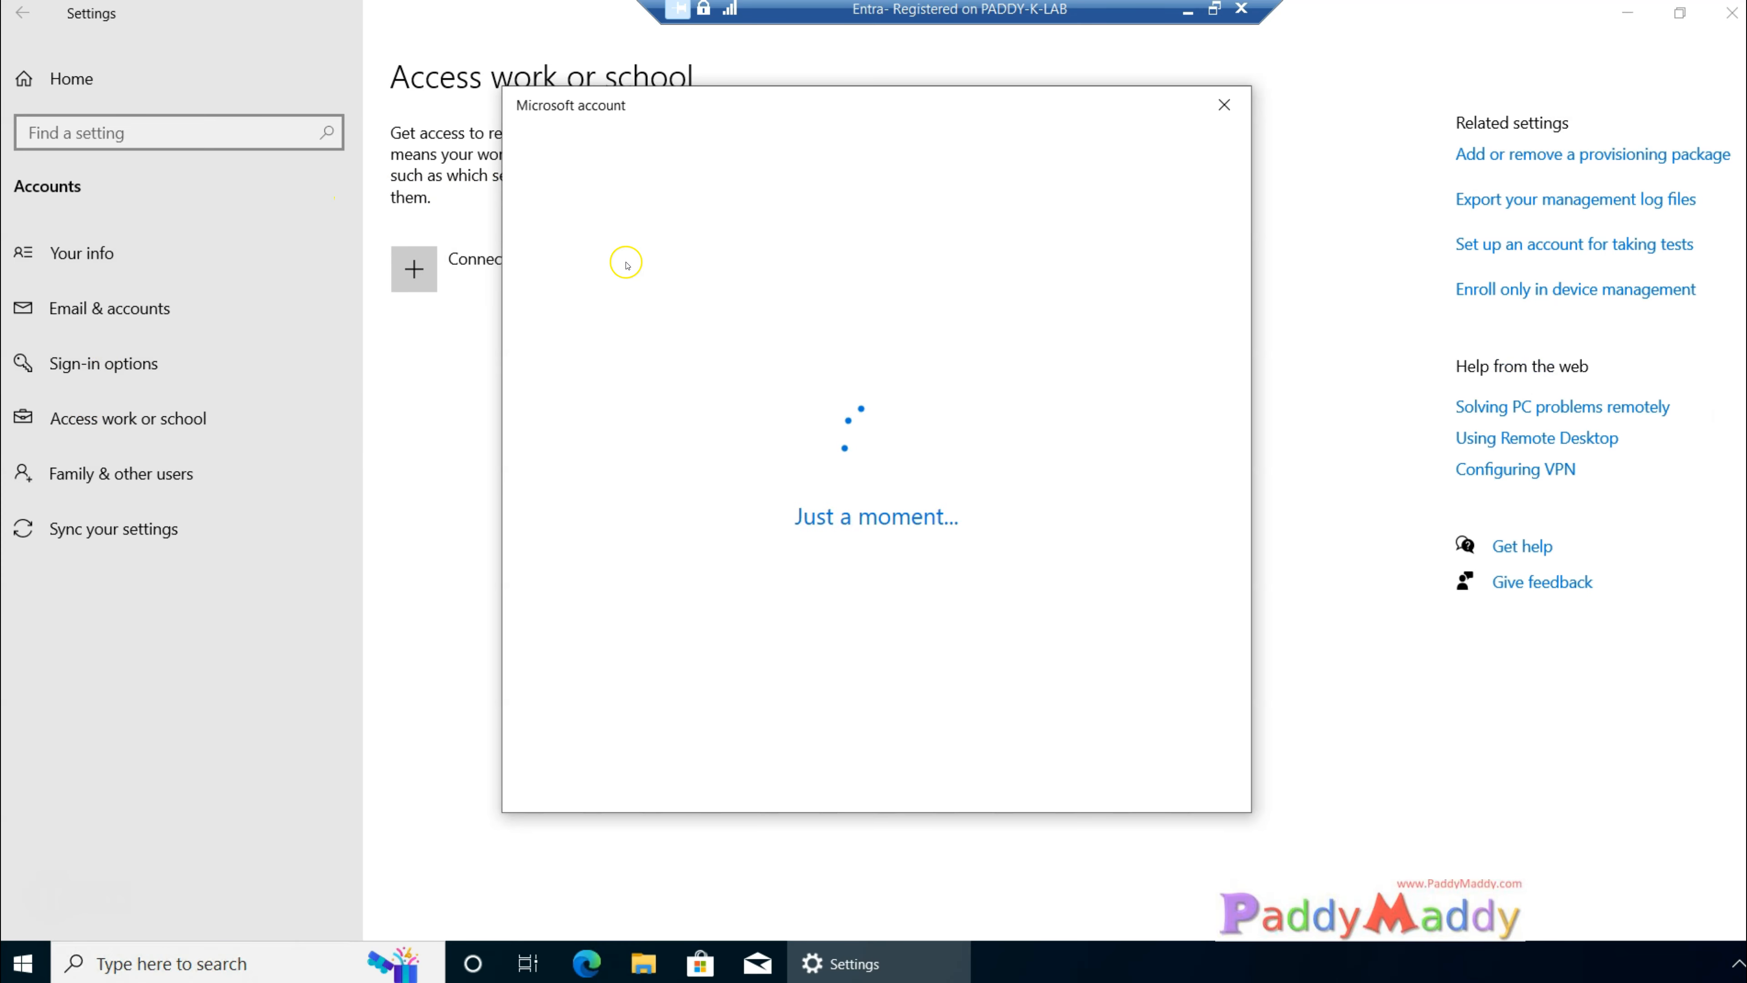
left_click(815, 664)
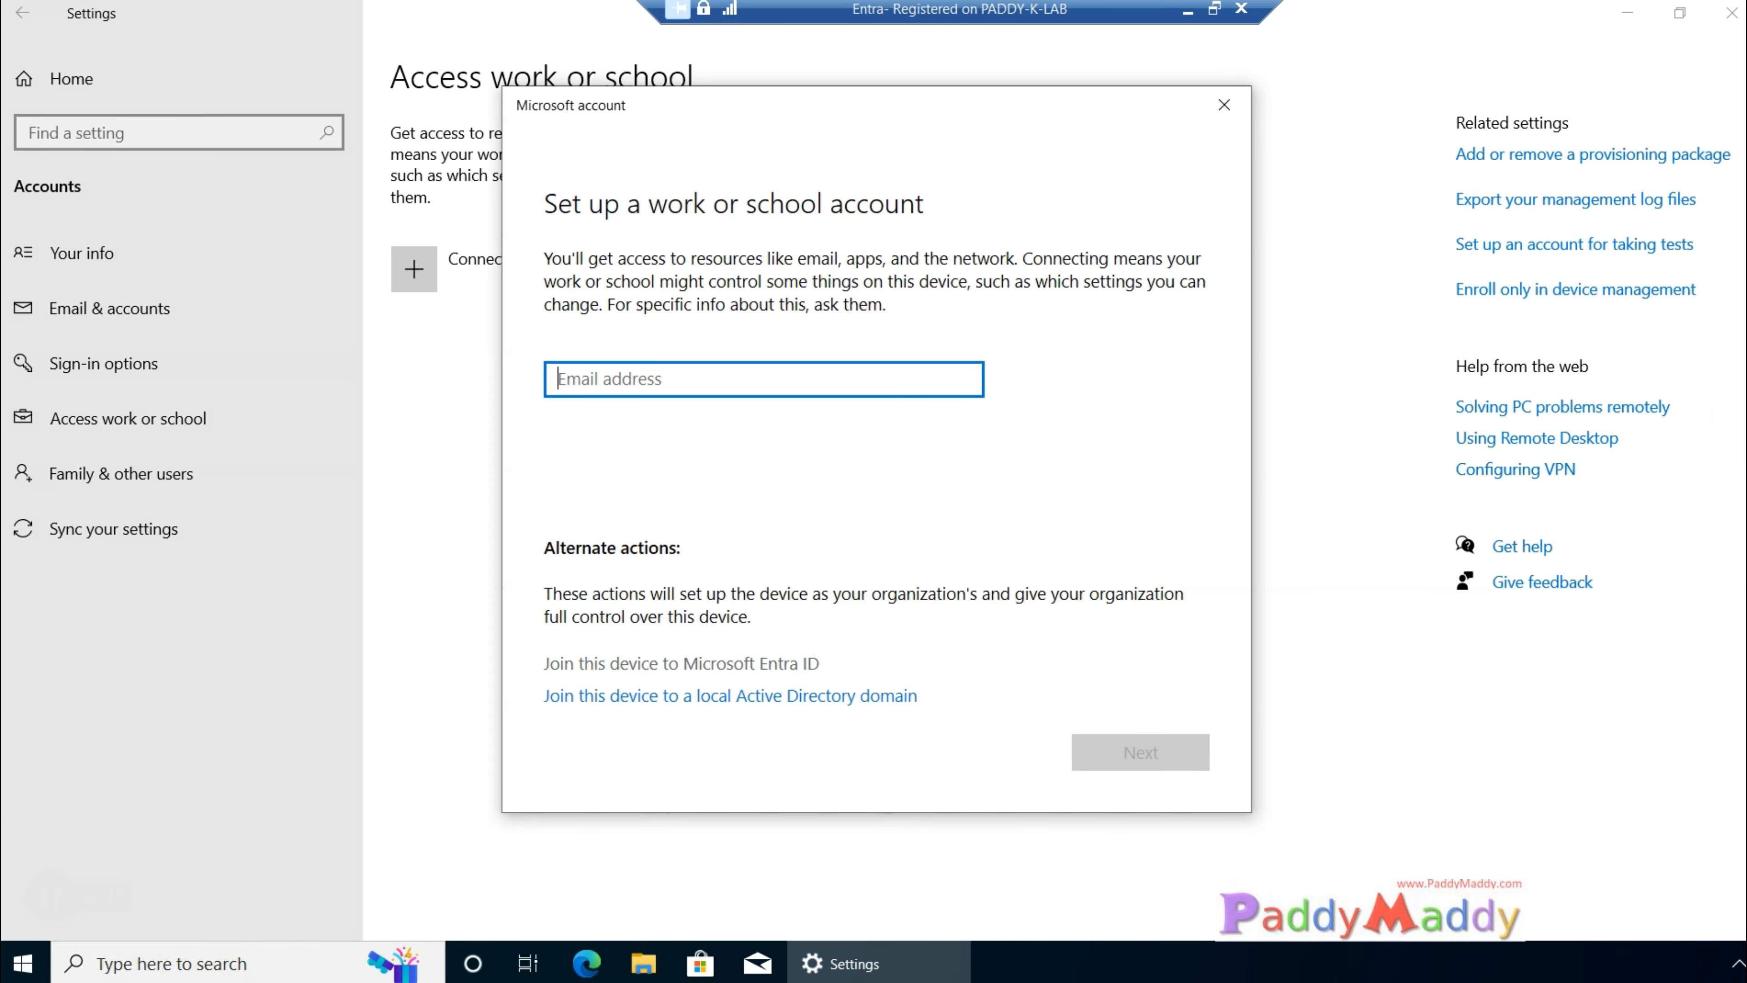
left_click_drag(879, 665, 689, 904)
mouse_move(415, 660)
left_mouse_down()
mouse_move(507, 664)
mouse_move(490, 651)
mouse_move(507, 703)
left_mouse_up()
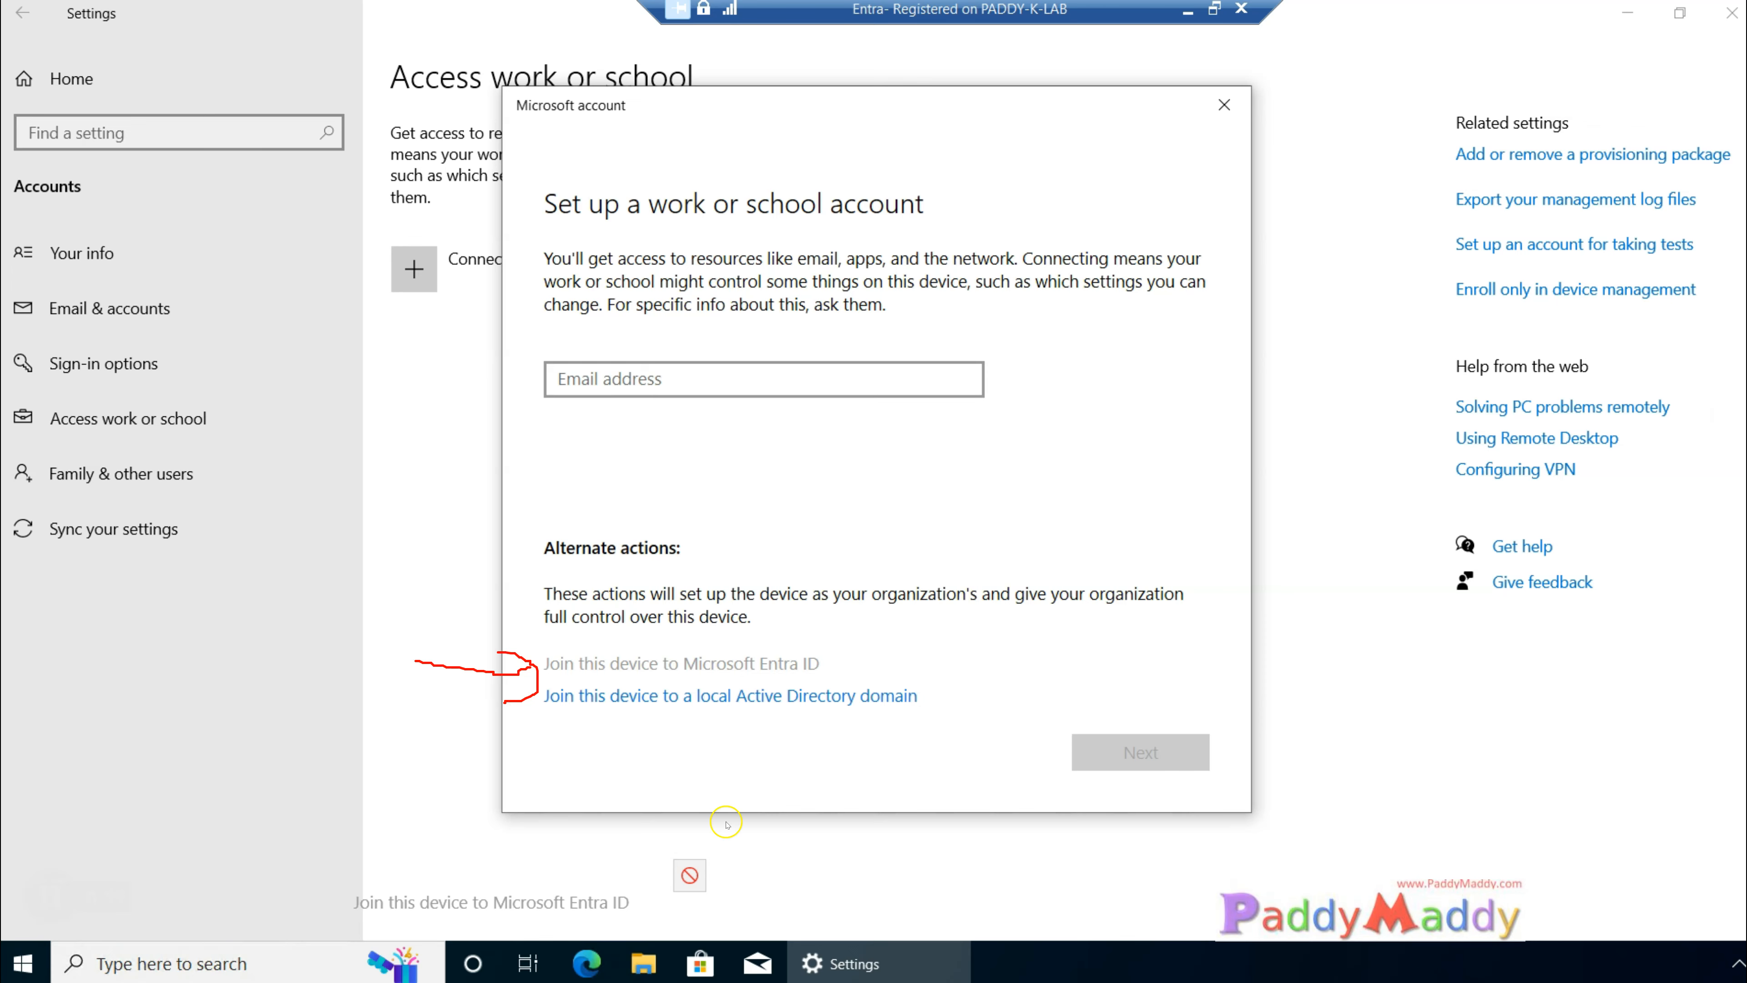
mouse_move(1392, 734)
left_mouse_down()
mouse_move(889, 781)
mouse_move(826, 753)
mouse_move(883, 733)
left_mouse_up()
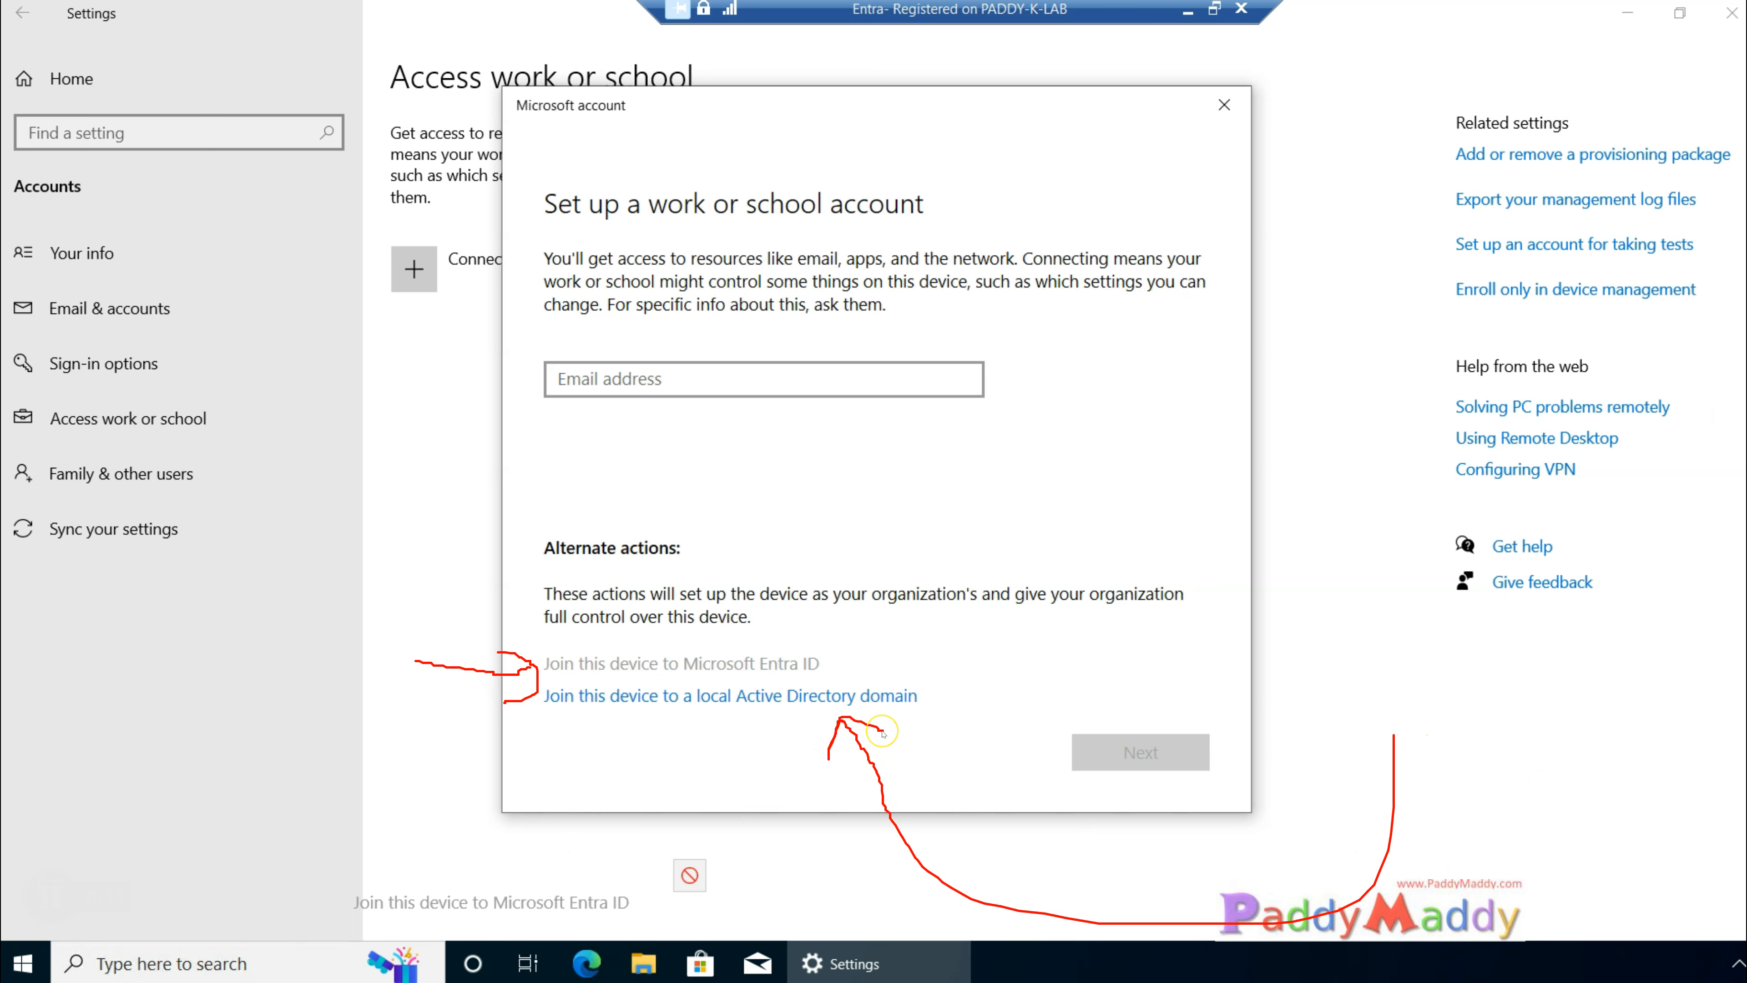
key("Escape")
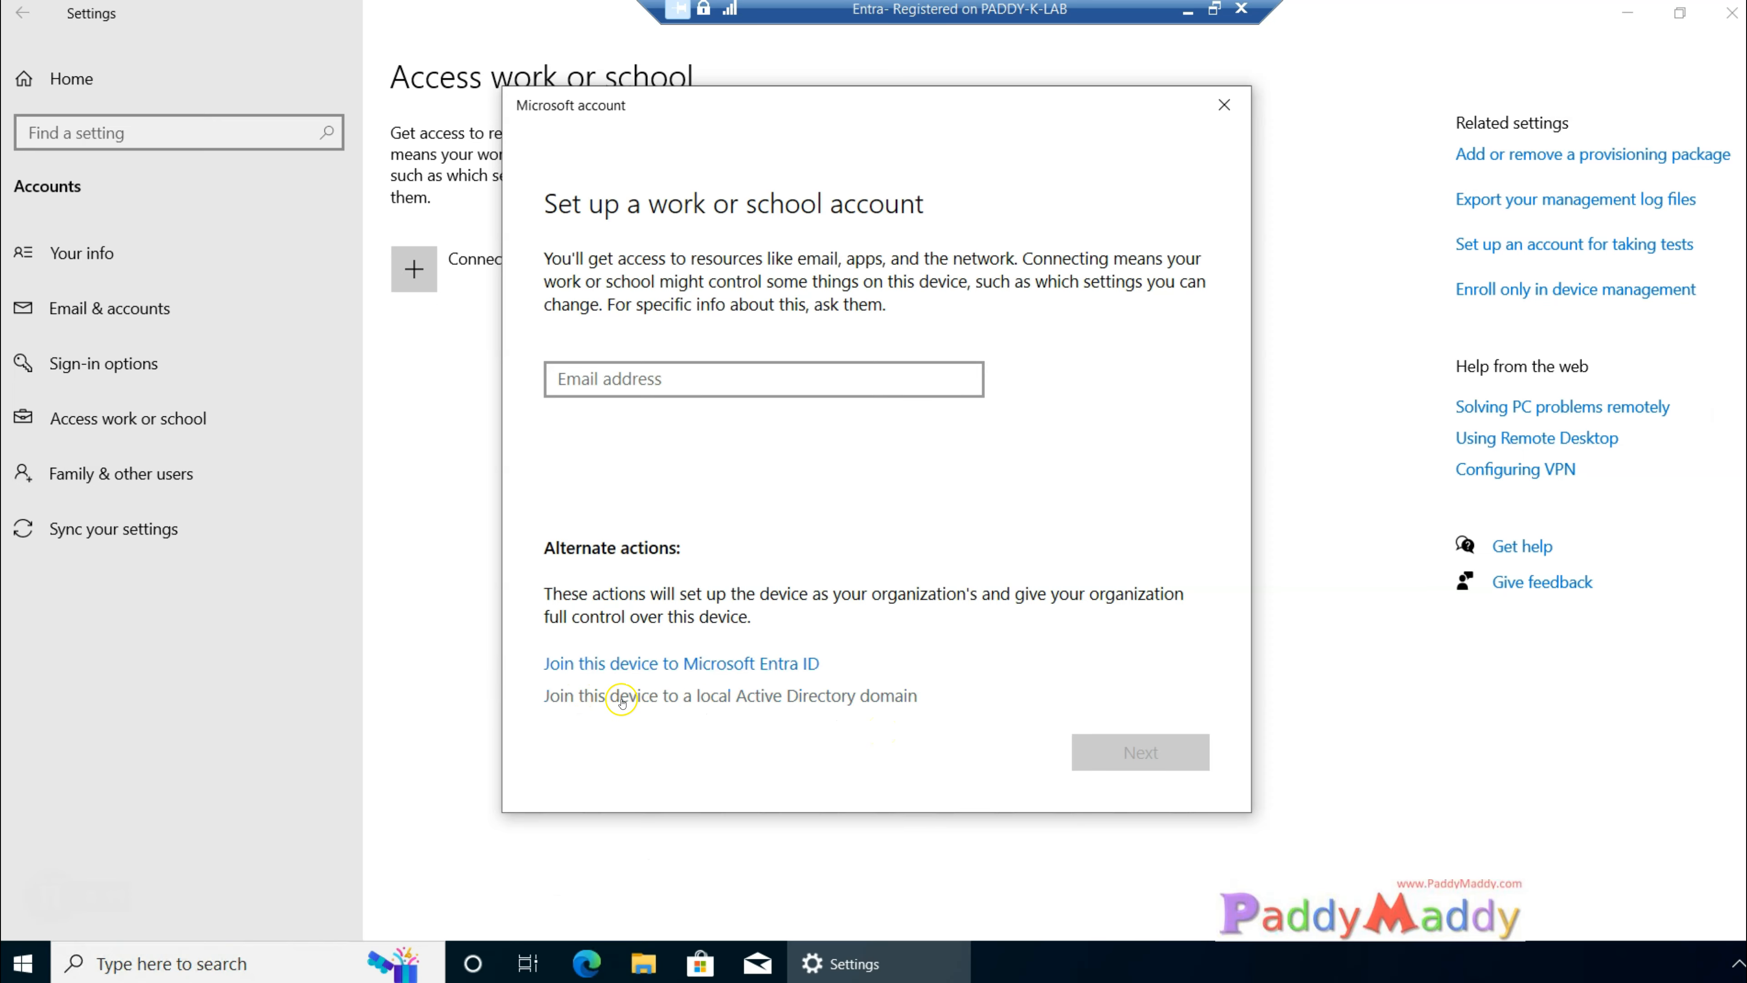
Step: Enter the work account's e-mail address for the new work or school account and continue to sign-in
left_click(589, 379)
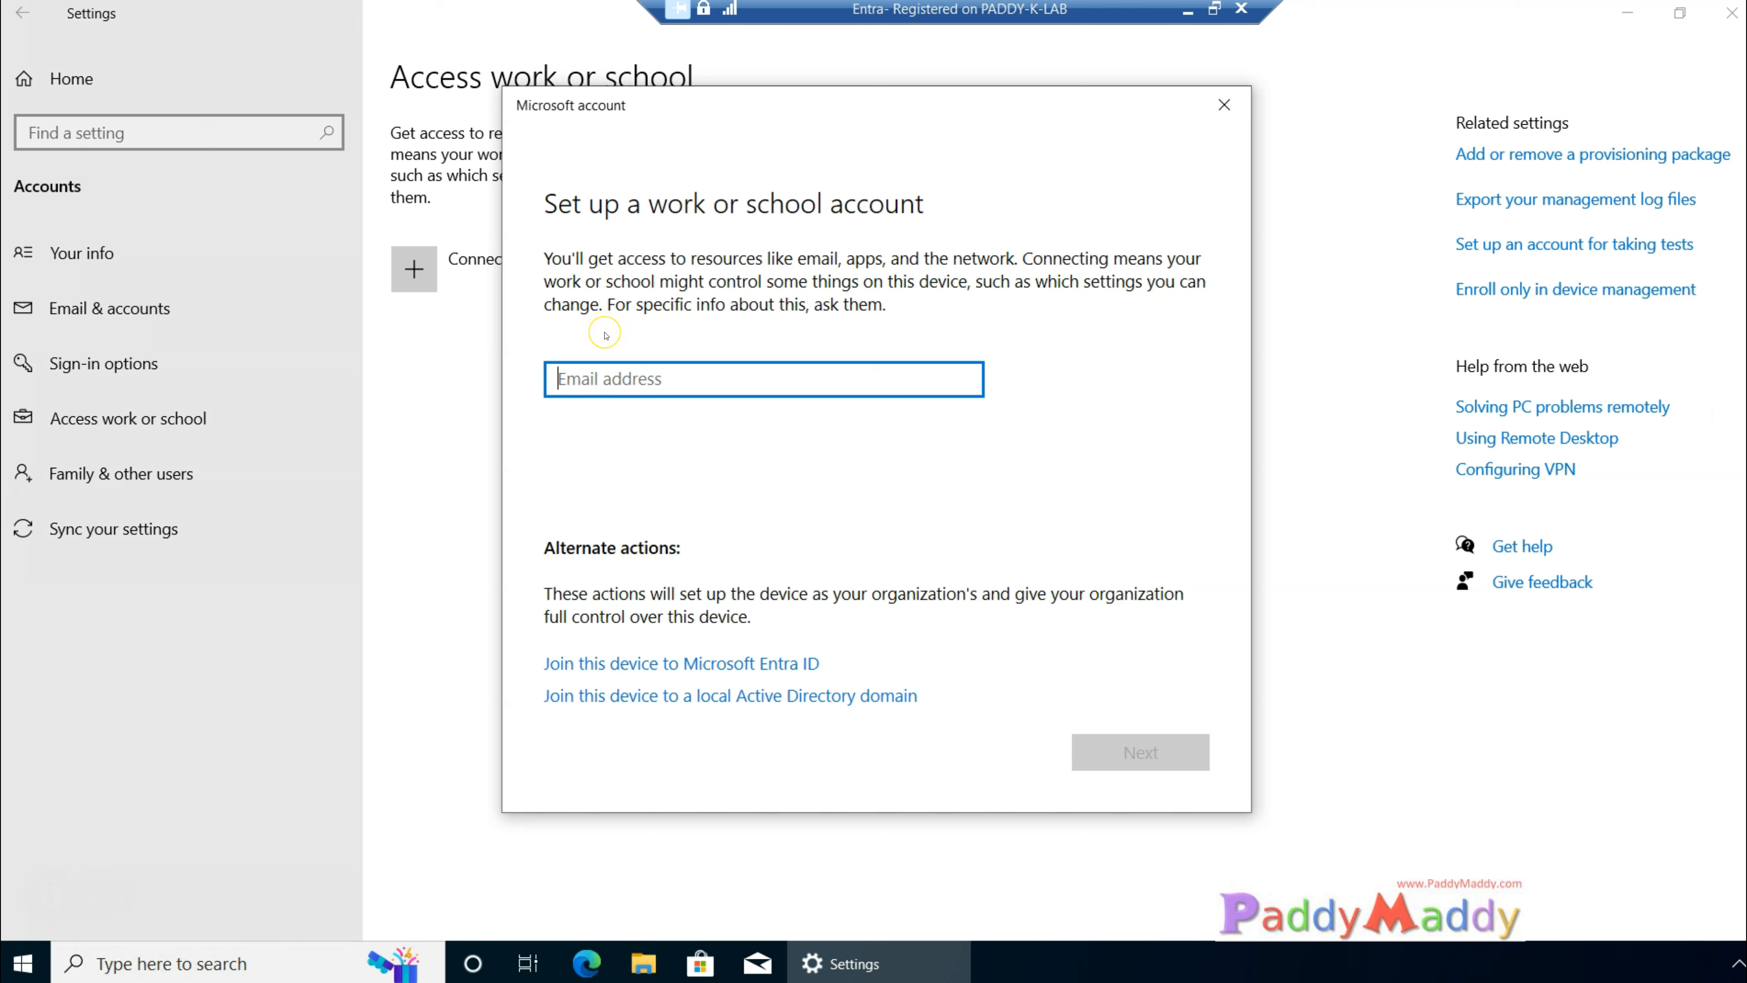
mouse_move(518, 435)
left_mouse_down()
mouse_move(932, 417)
mouse_move(956, 322)
mouse_move(477, 333)
mouse_move(482, 418)
left_mouse_up()
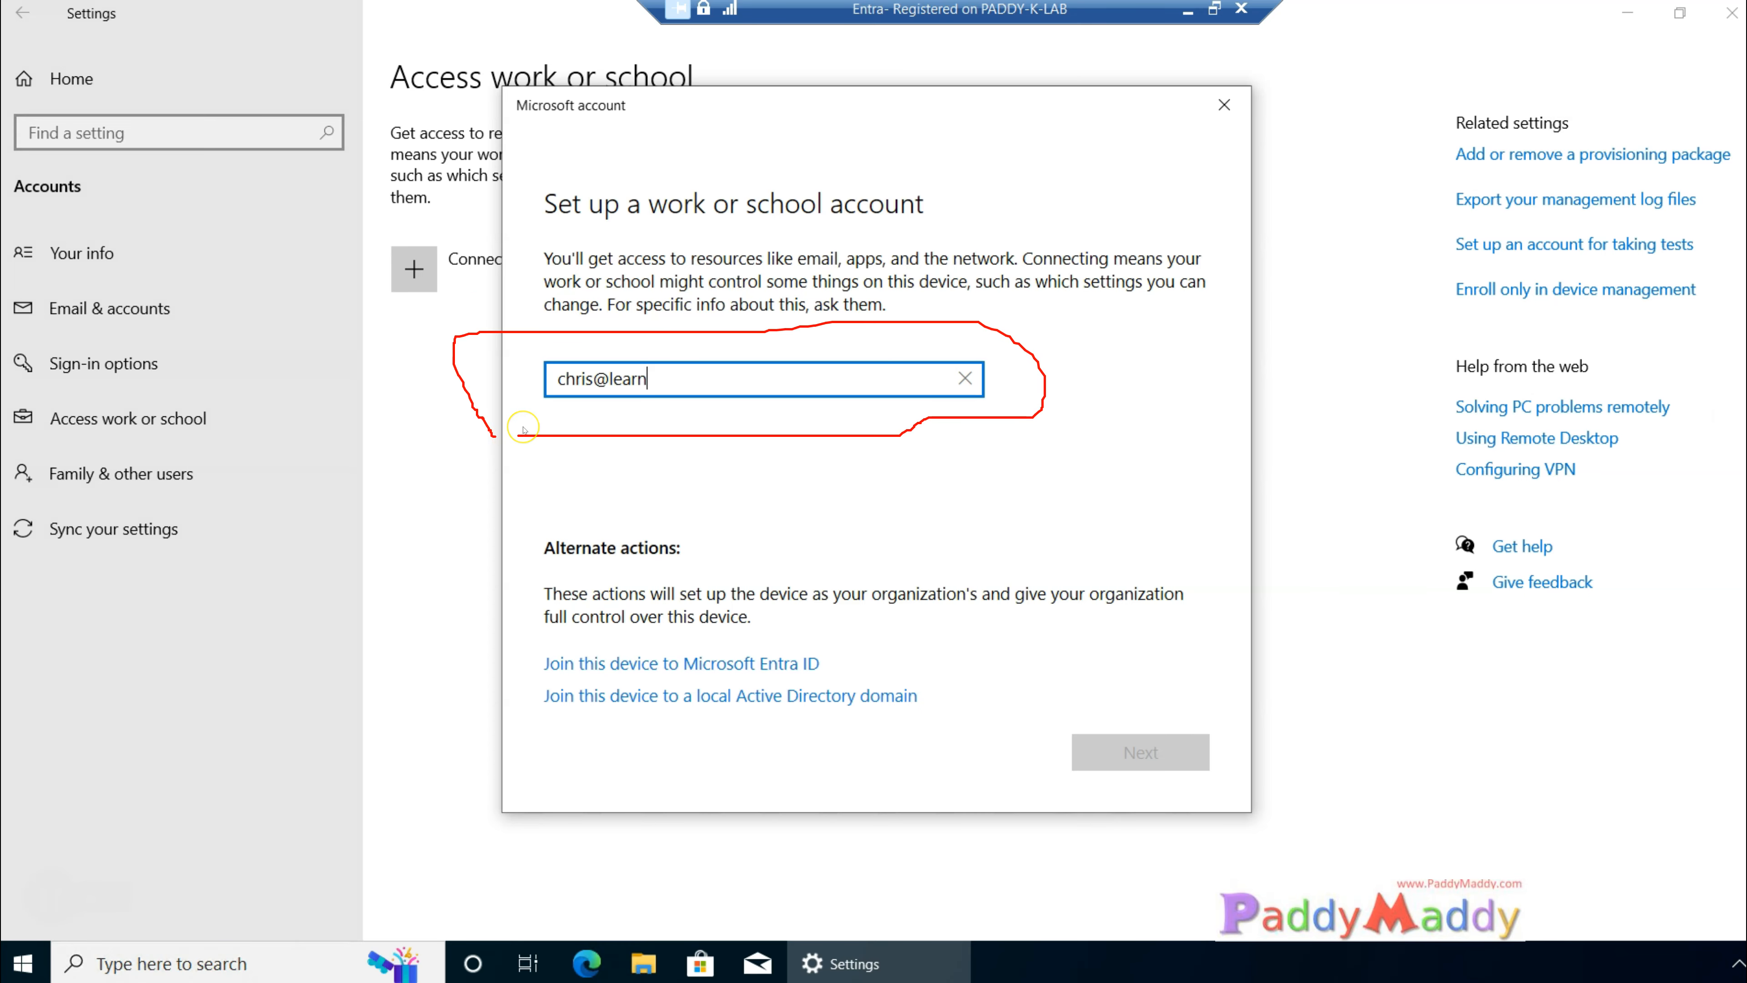
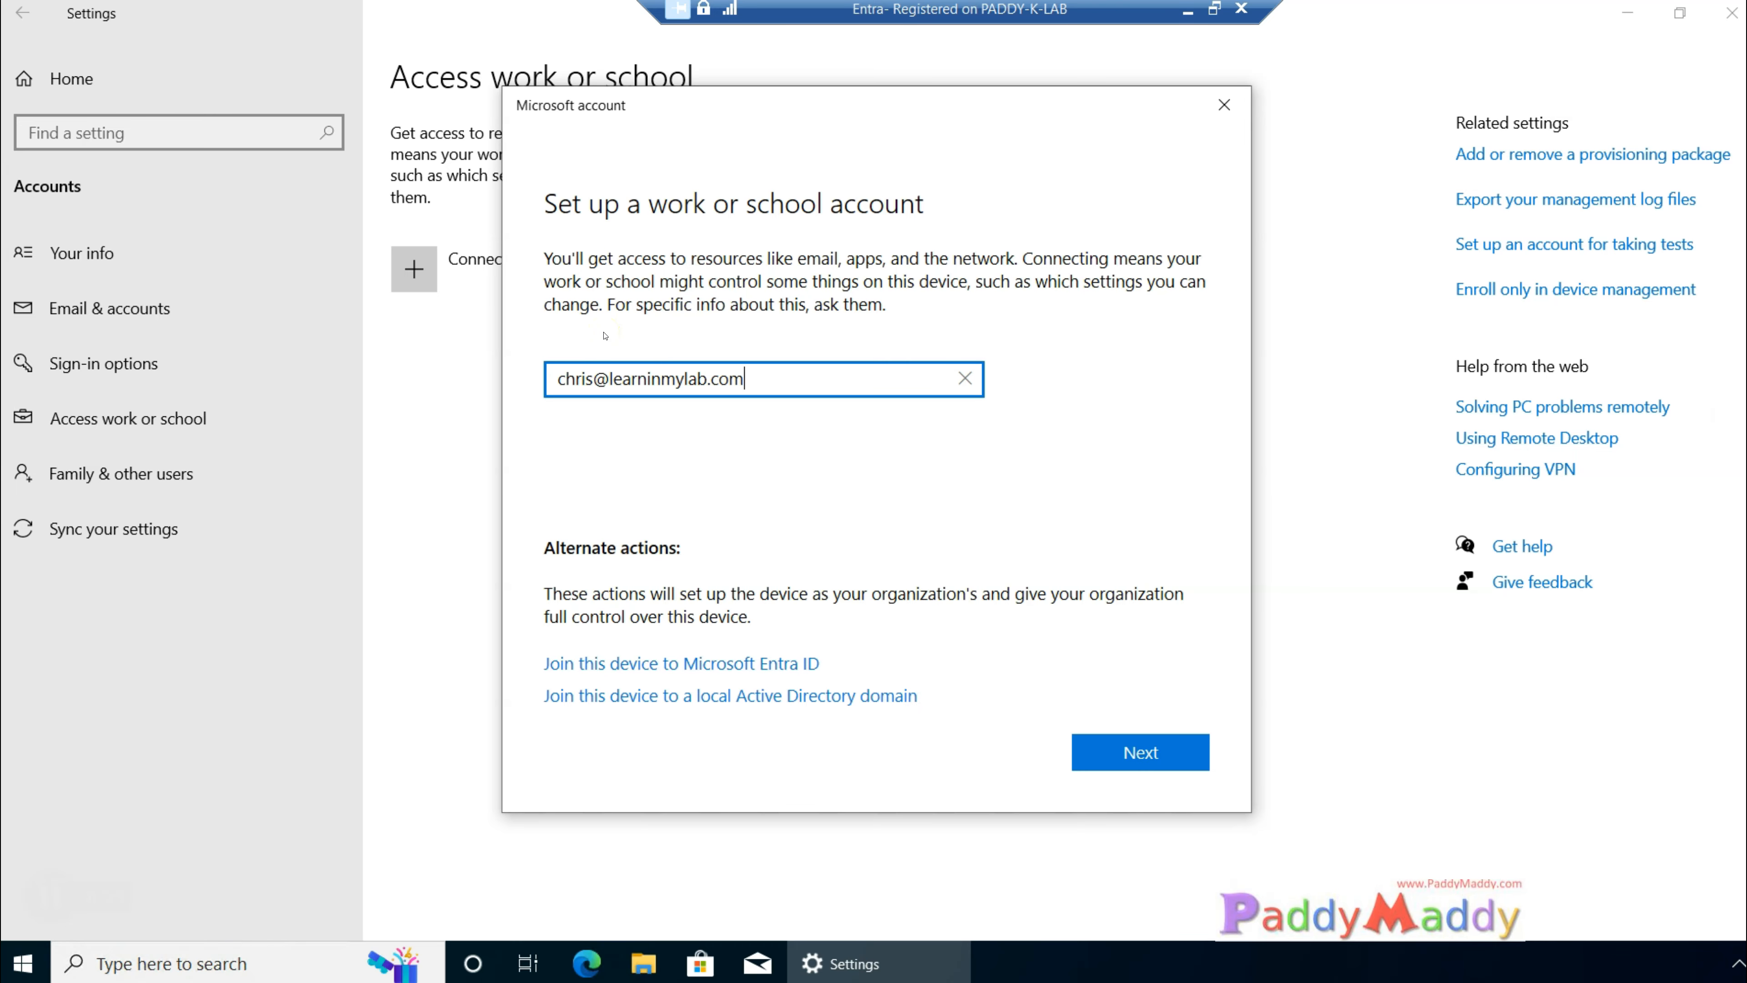
key("Return")
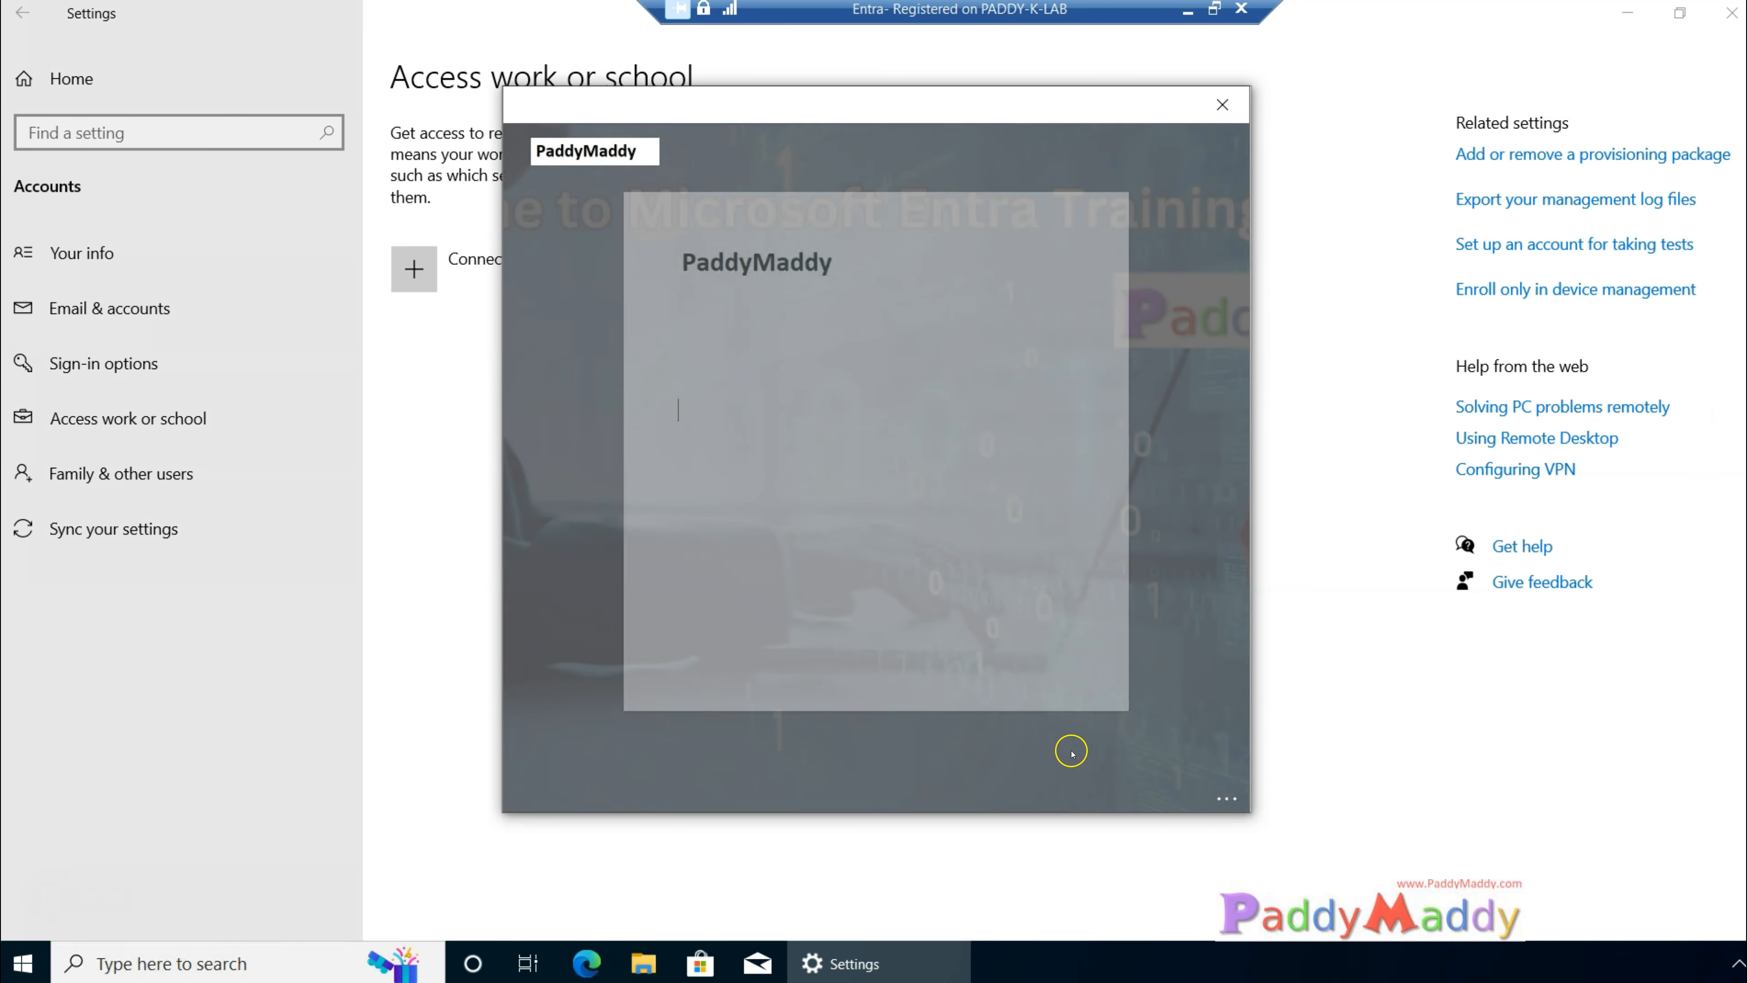
Step: Enter the account password, sign in and finish adding the work account
type("****")
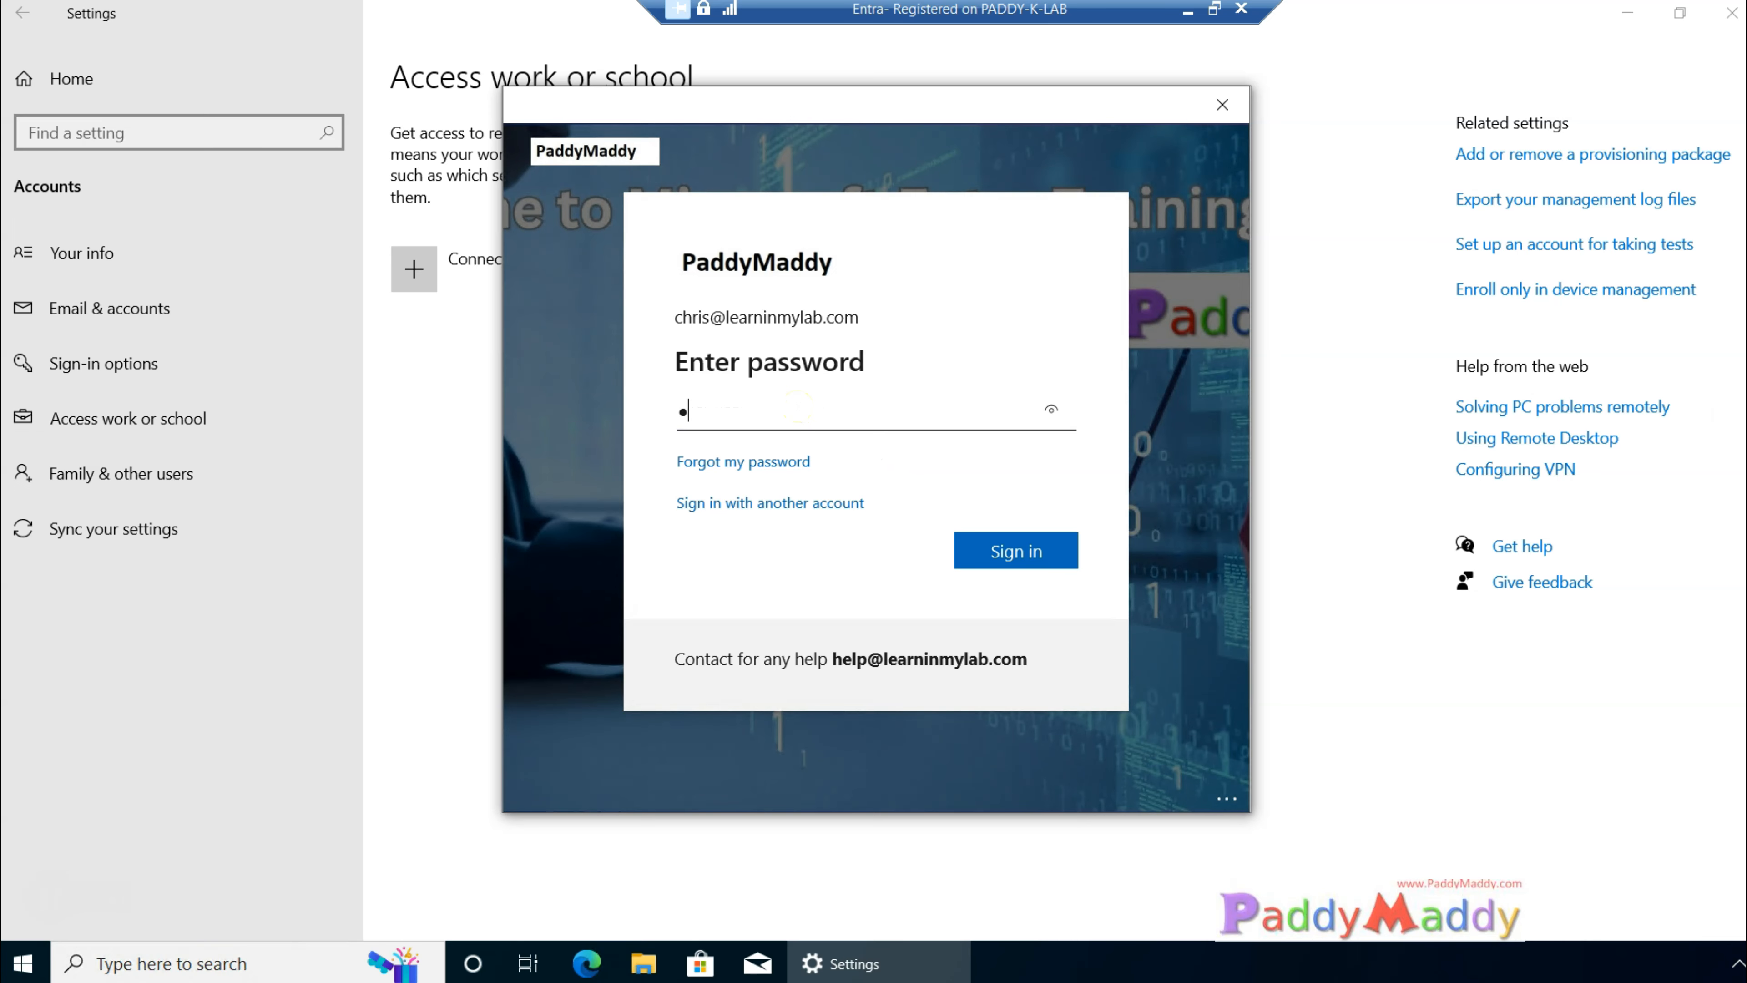
type("*******")
key("Return")
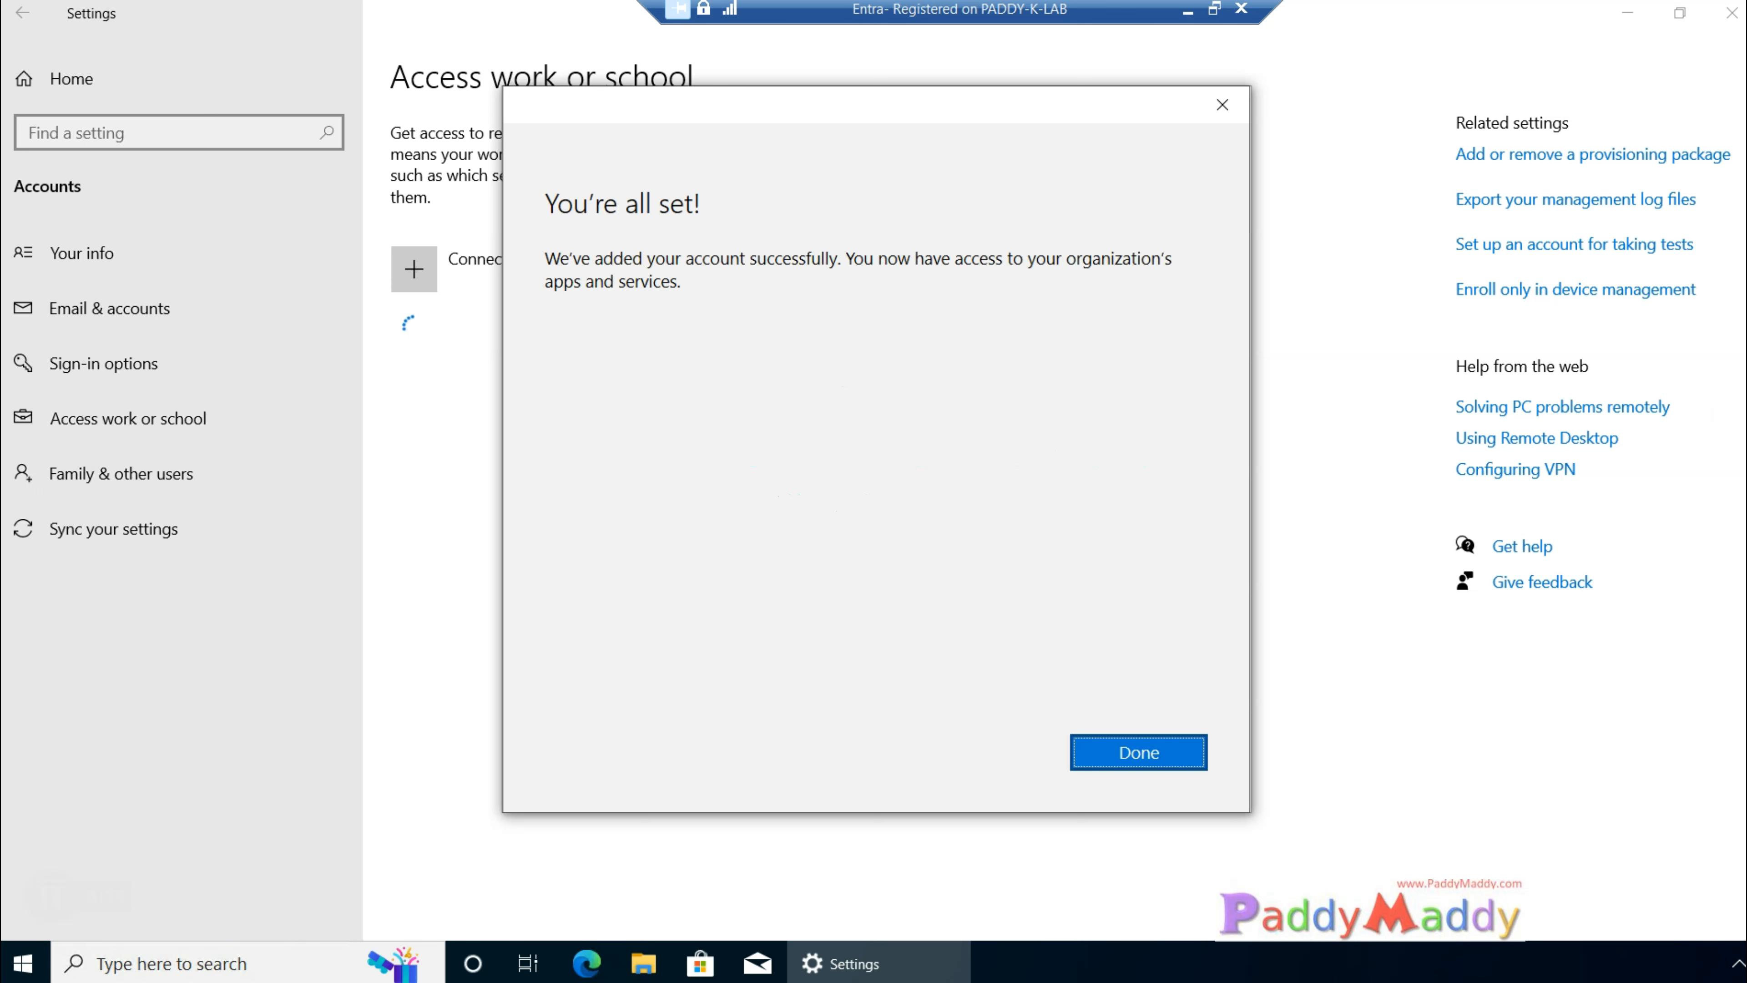
left_click_drag(606, 332, 897, 332)
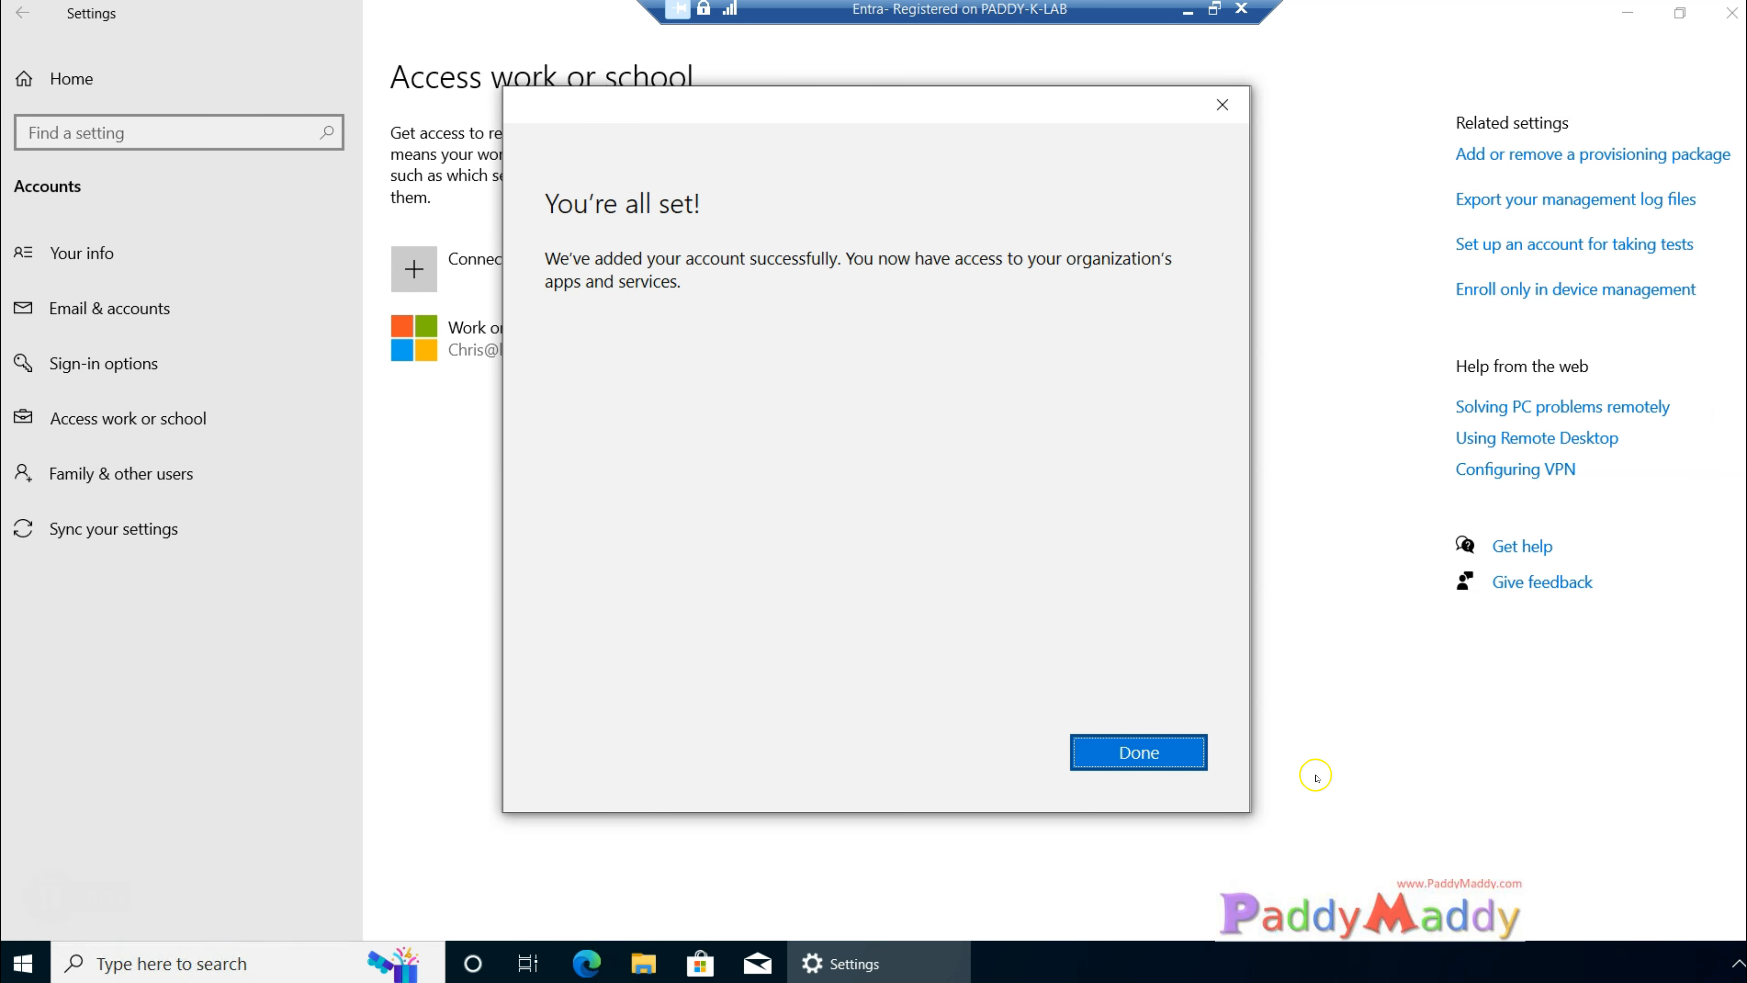
left_click(1123, 765)
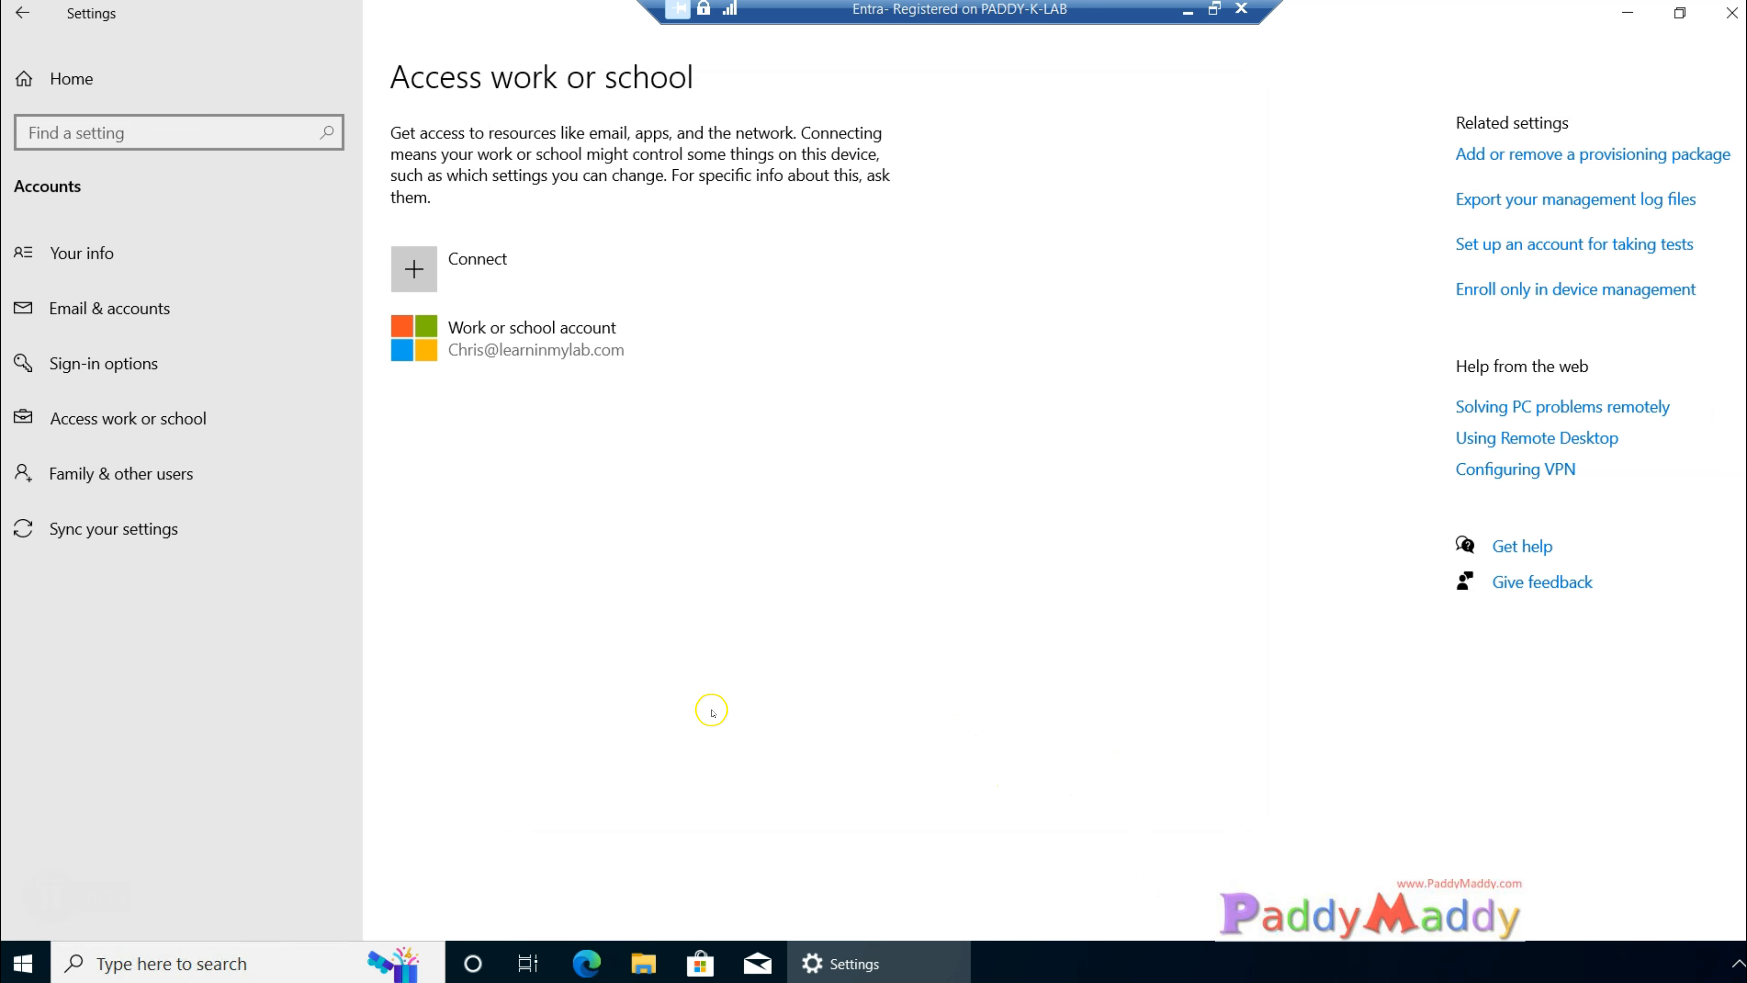
Step: Expand the connected work or school account and examine its available actions and the device management enrollment option
left_click(564, 365)
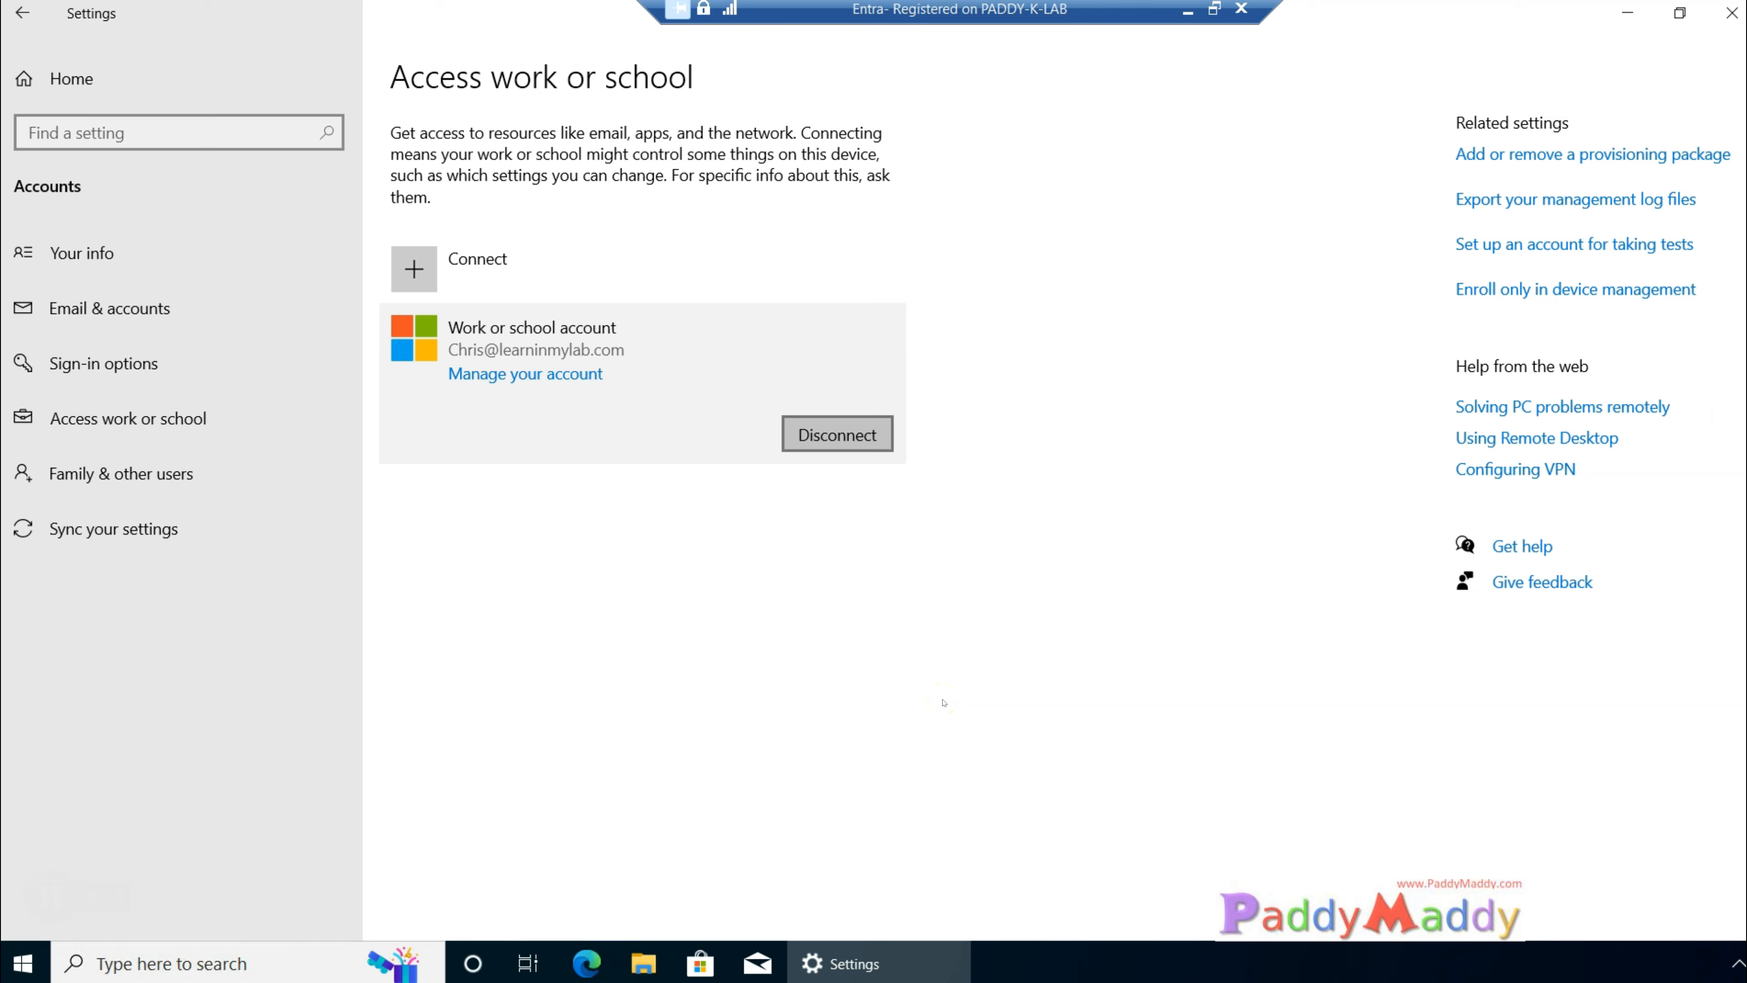
mouse_move(933, 408)
left_mouse_down()
mouse_move(874, 403)
mouse_move(890, 412)
left_mouse_up()
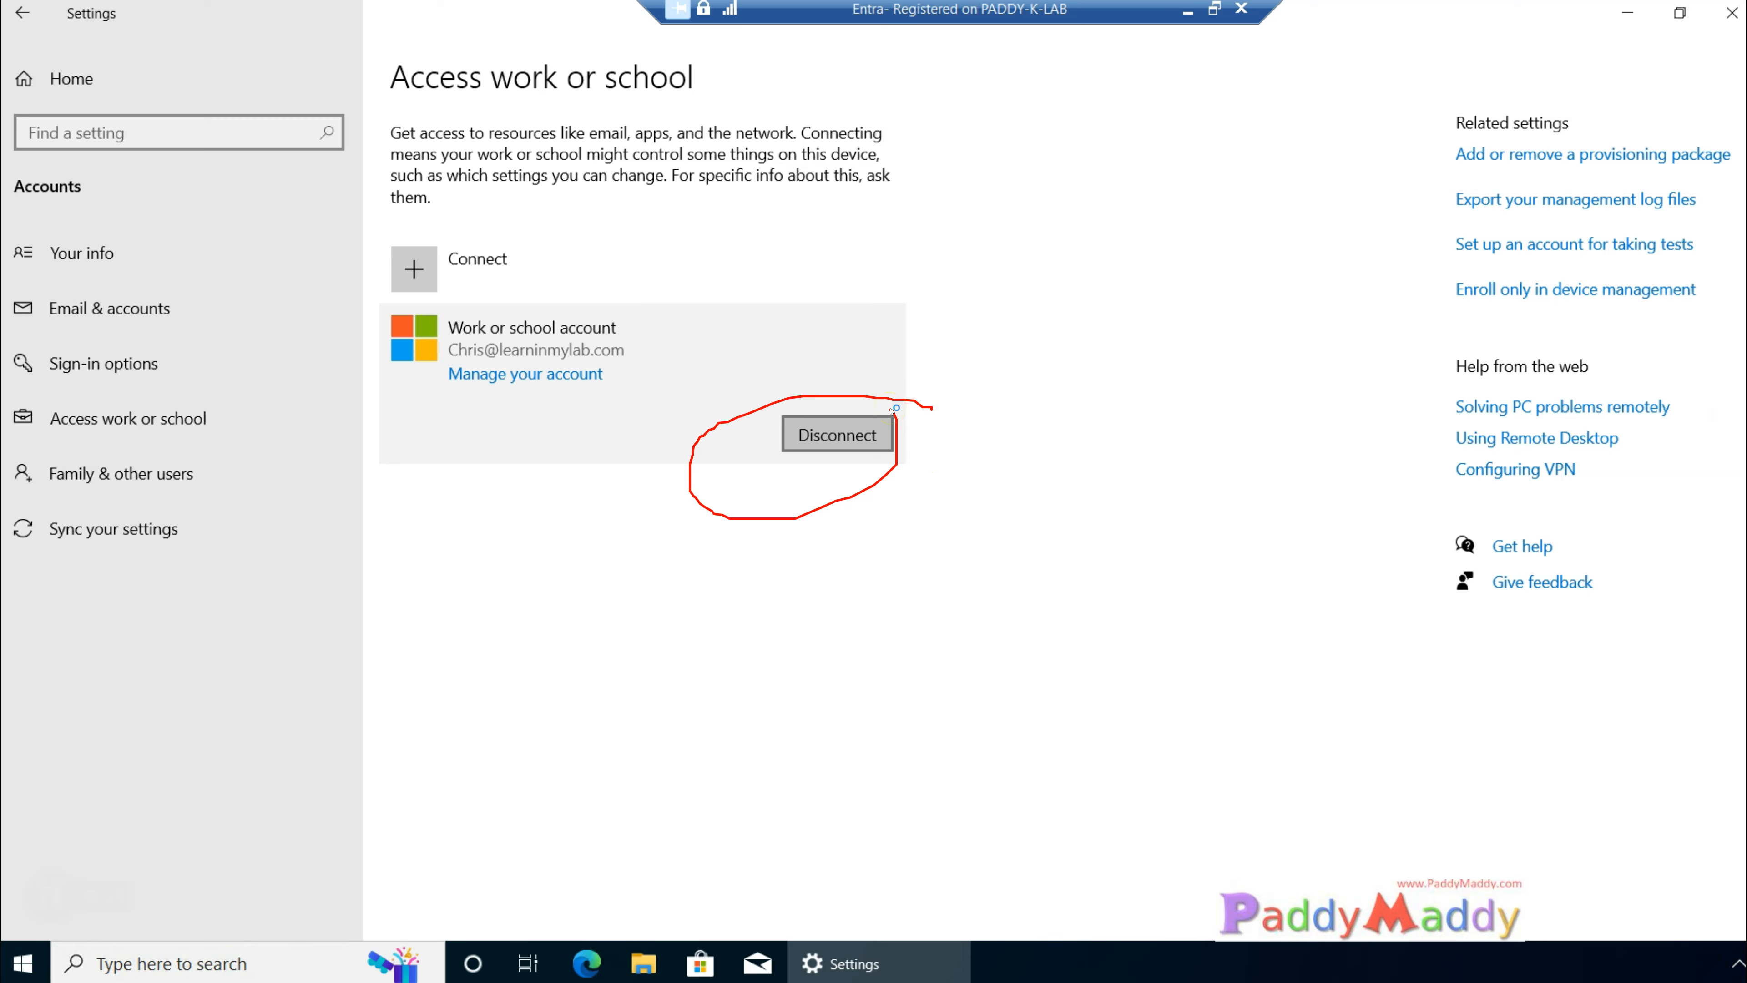
mouse_move(462, 411)
left_mouse_down()
mouse_move(451, 478)
mouse_move(609, 489)
mouse_move(581, 399)
mouse_move(464, 410)
left_mouse_up()
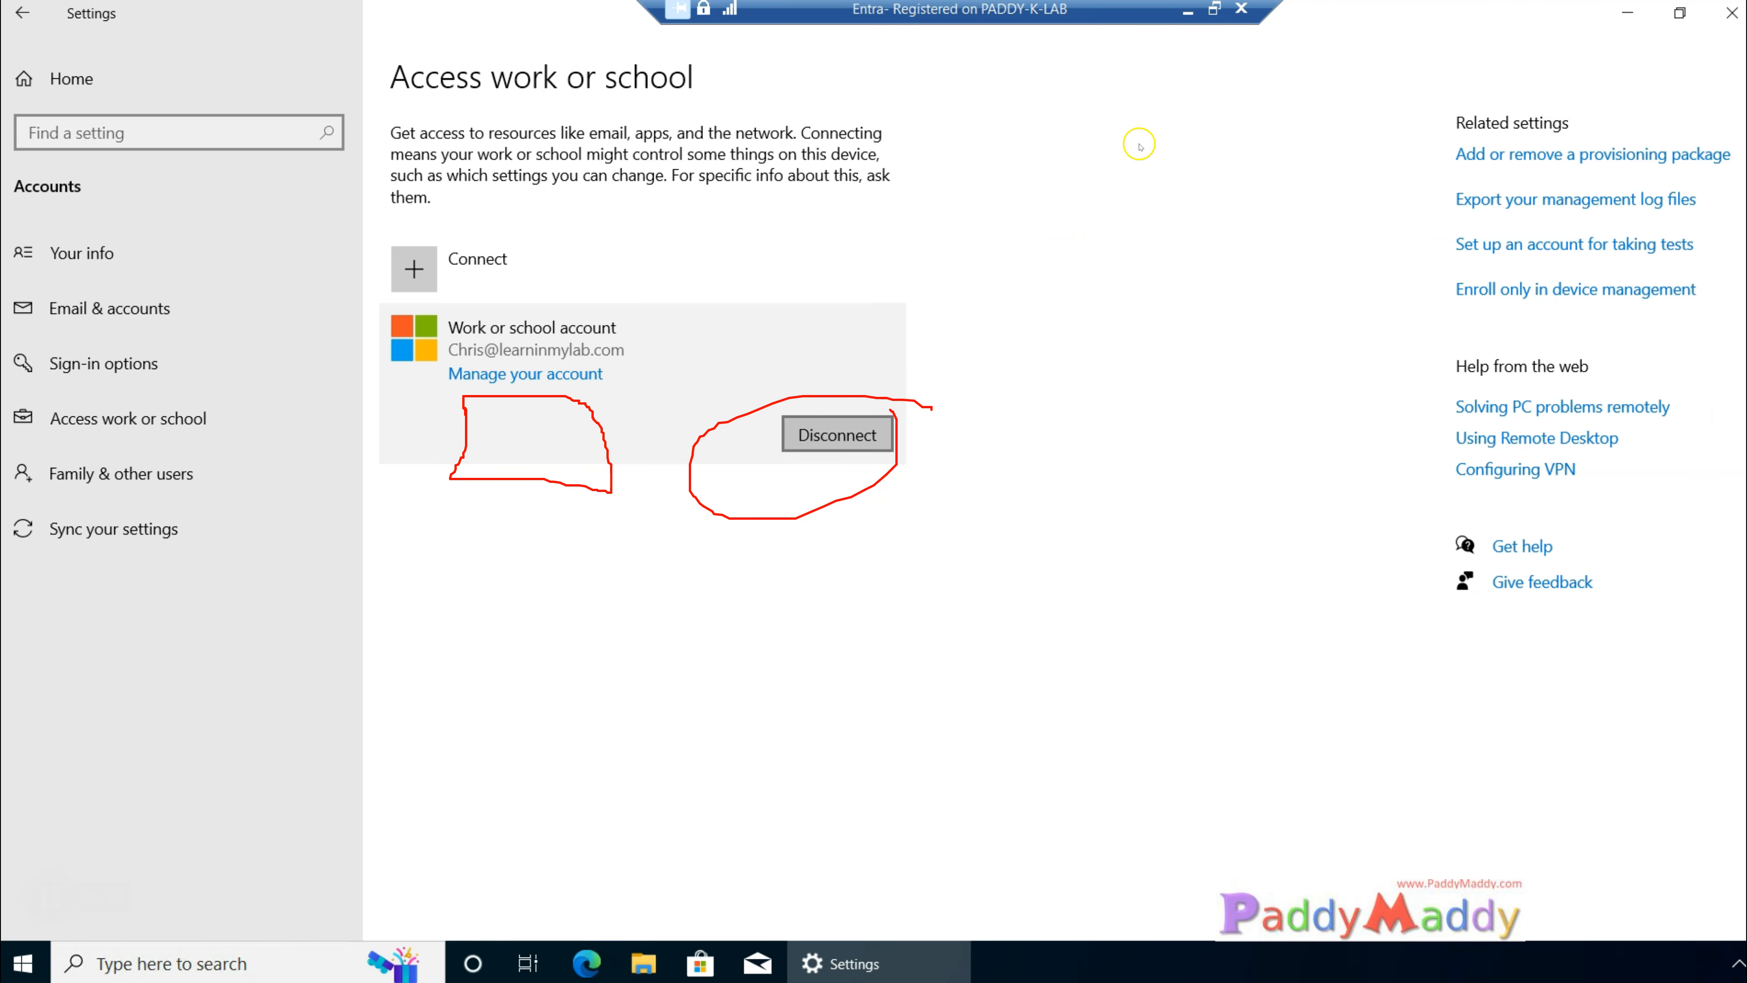
left_click_drag(1581, 306, 1717, 294)
left_click_drag(1567, 319, 1662, 310)
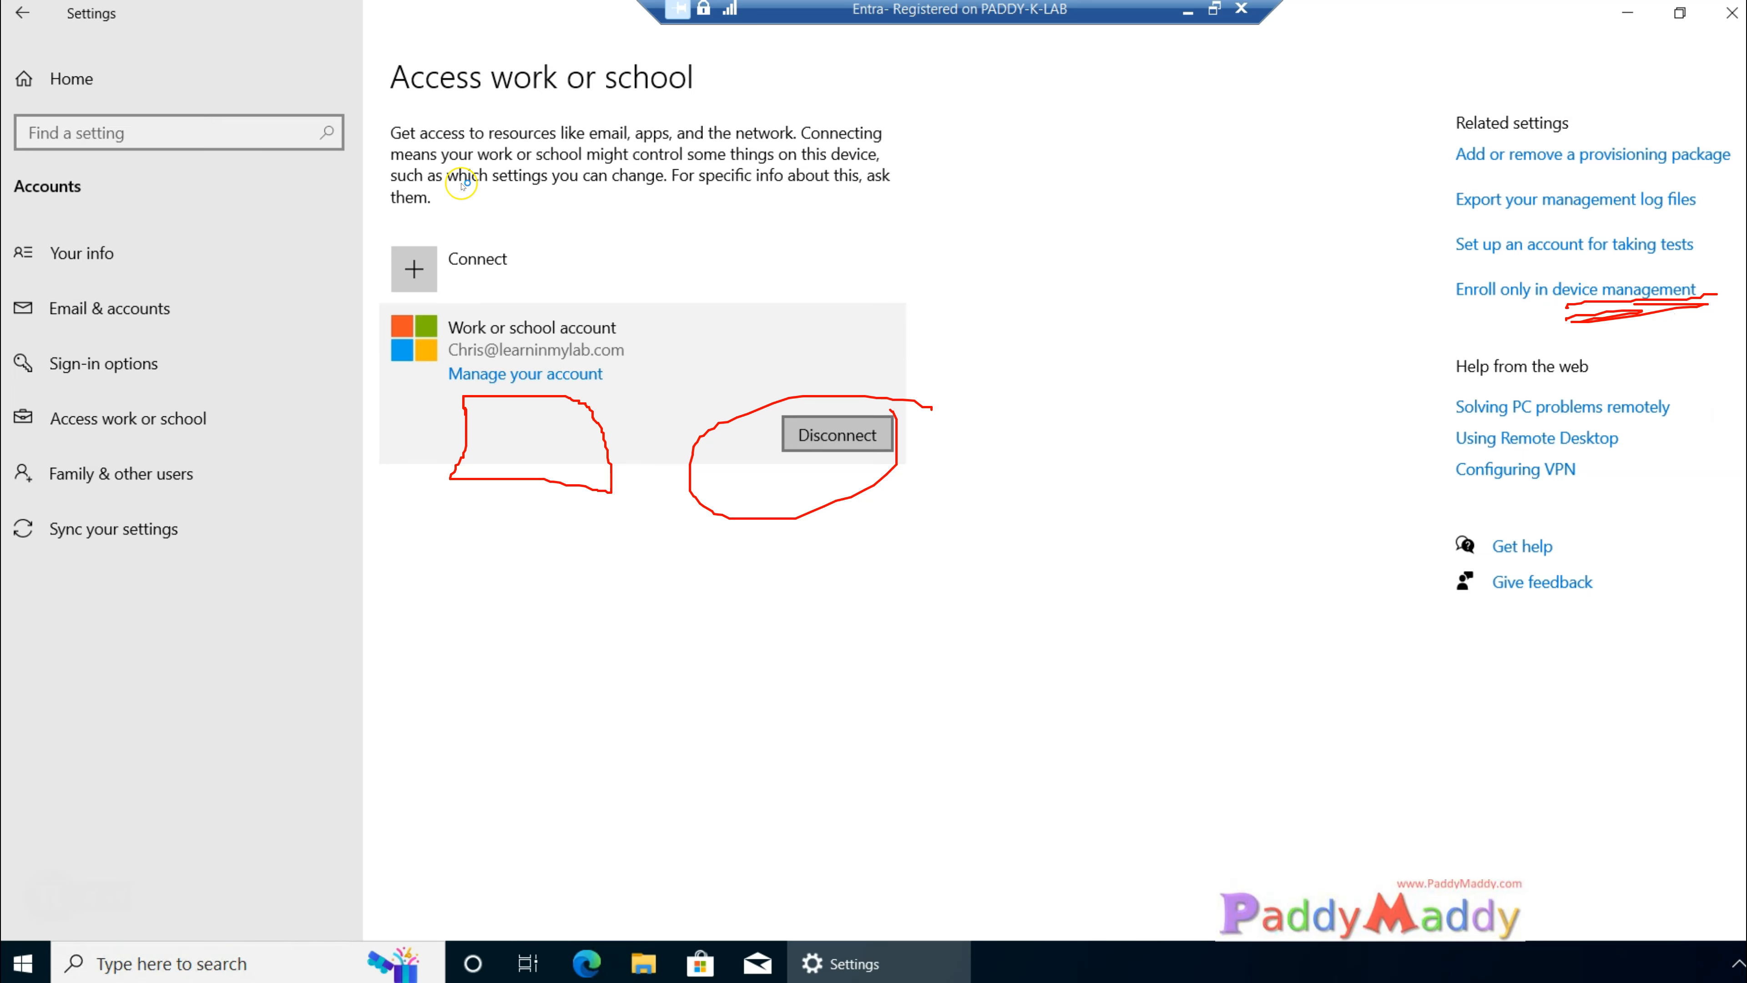
mouse_move(387, 647)
left_mouse_down()
mouse_move(488, 499)
mouse_move(486, 446)
mouse_move(529, 457)
left_mouse_up()
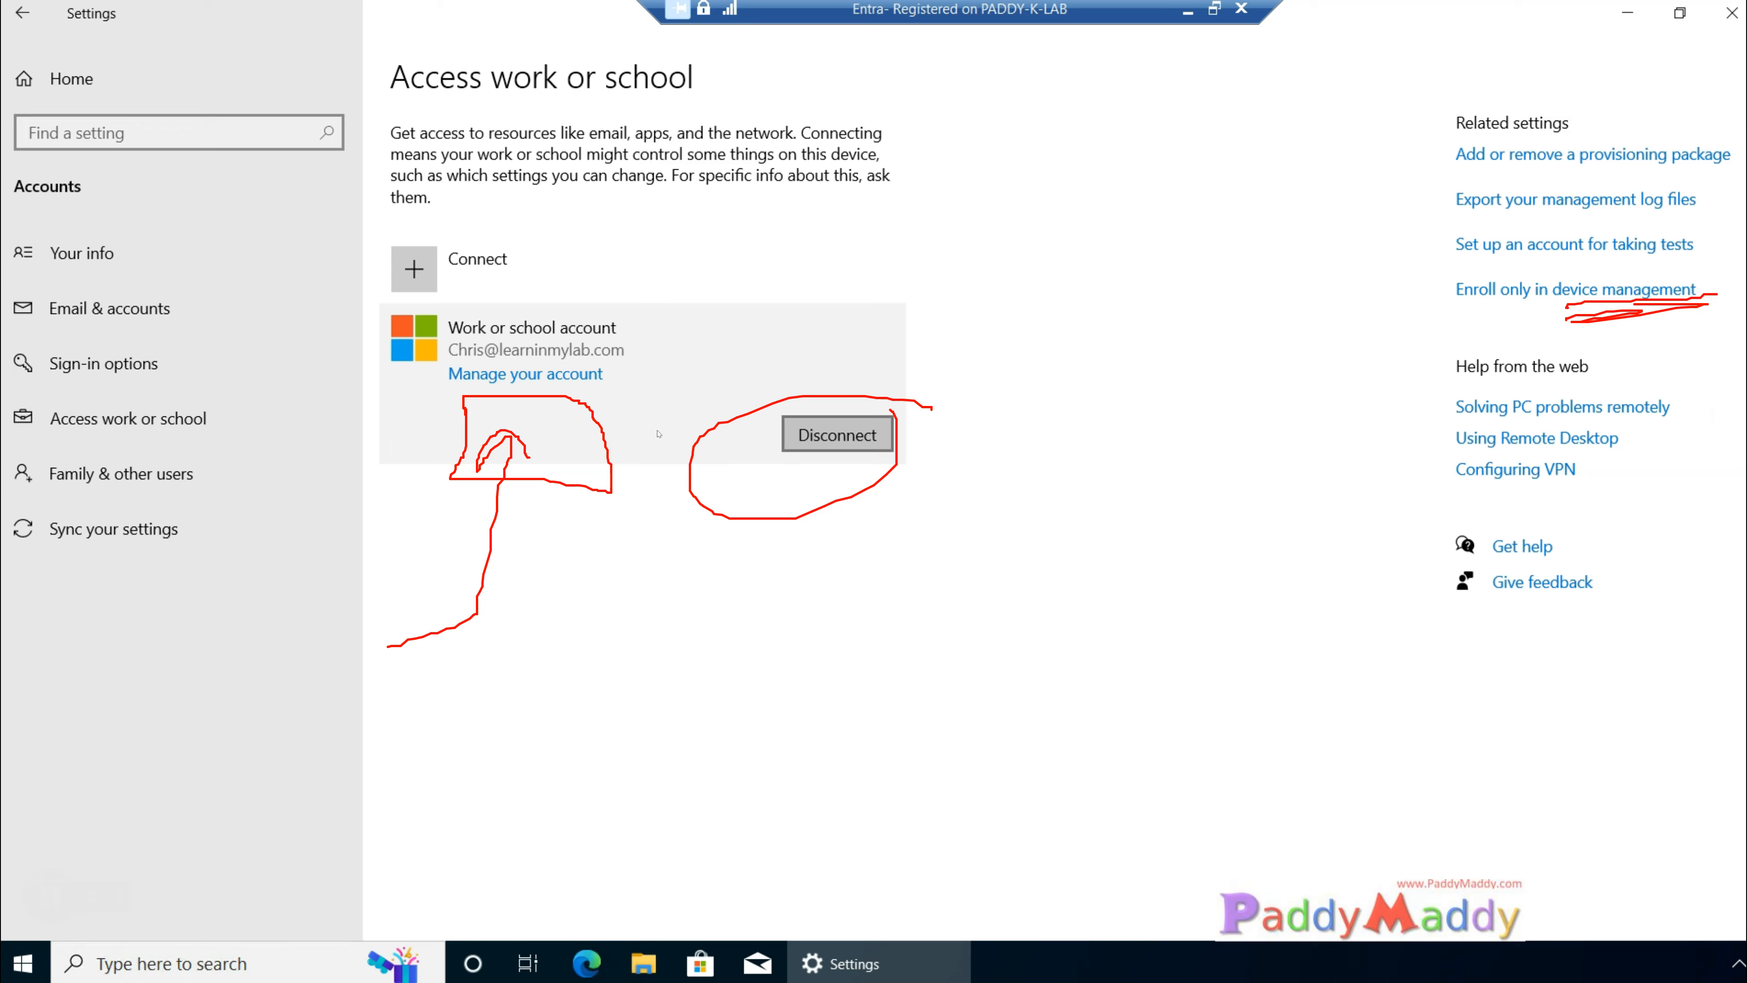
left_click(728, 423)
key("Escape")
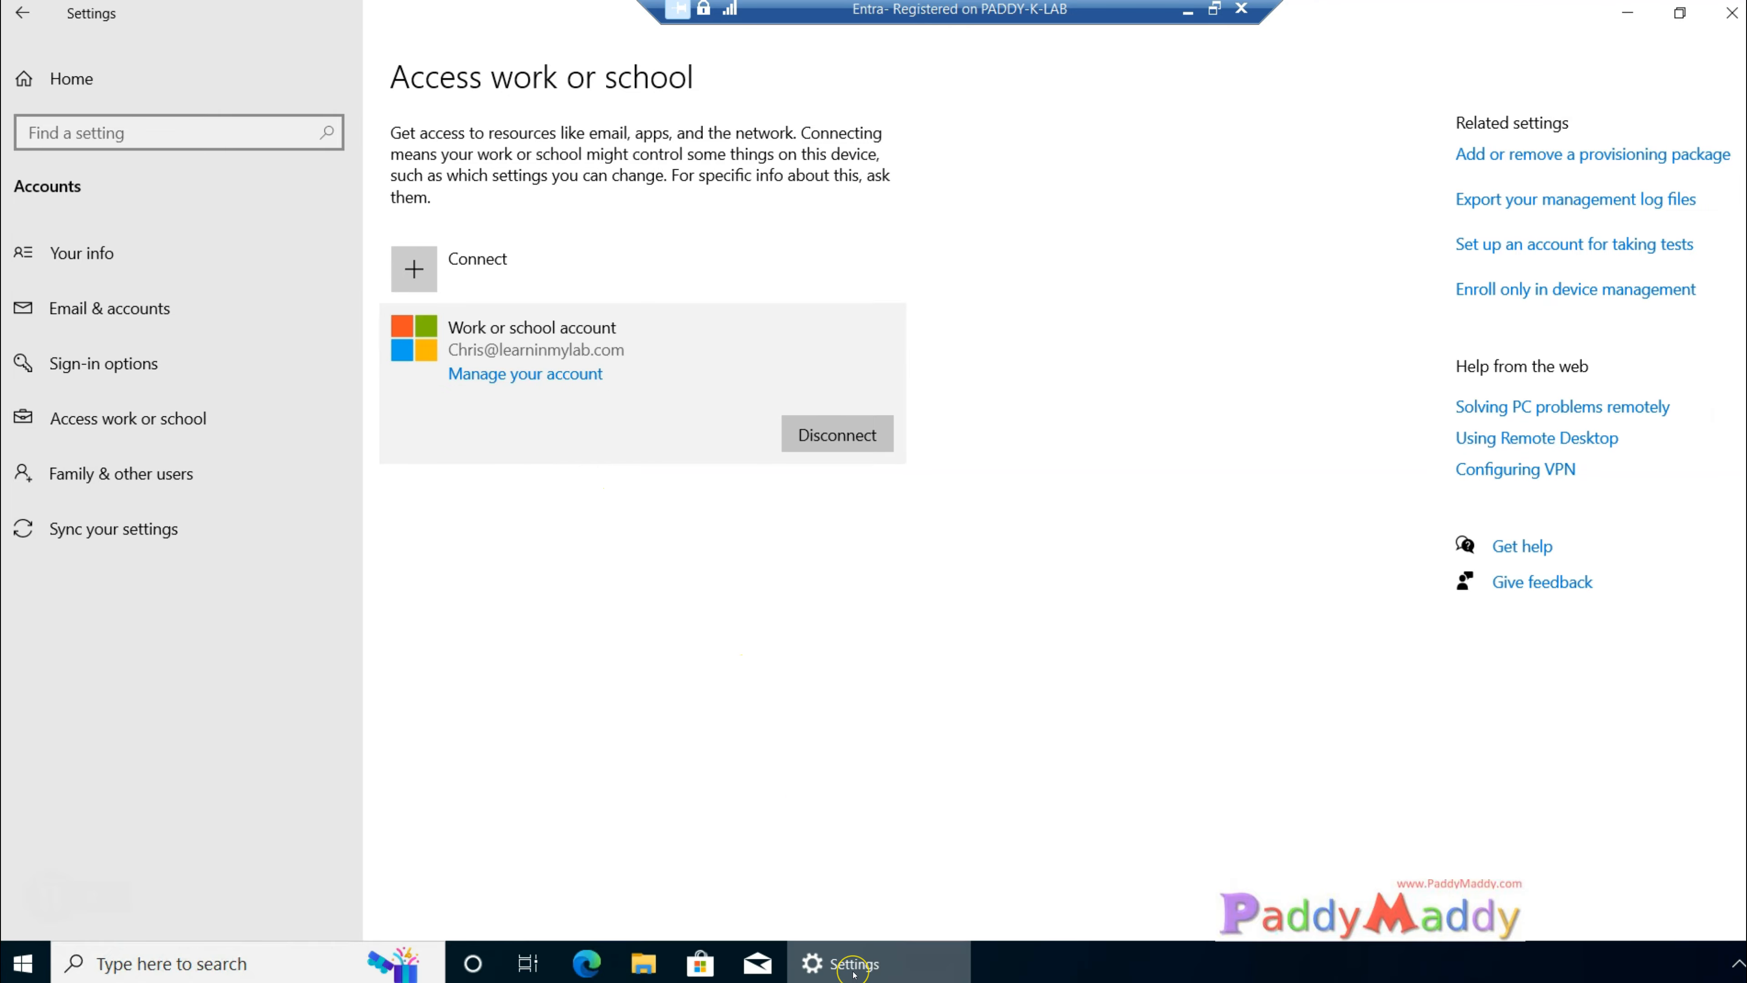
Step: Open a Command Prompt and run dsregcmd/status to list the device registration status
key("super+r")
type("cmd")
key("Return")
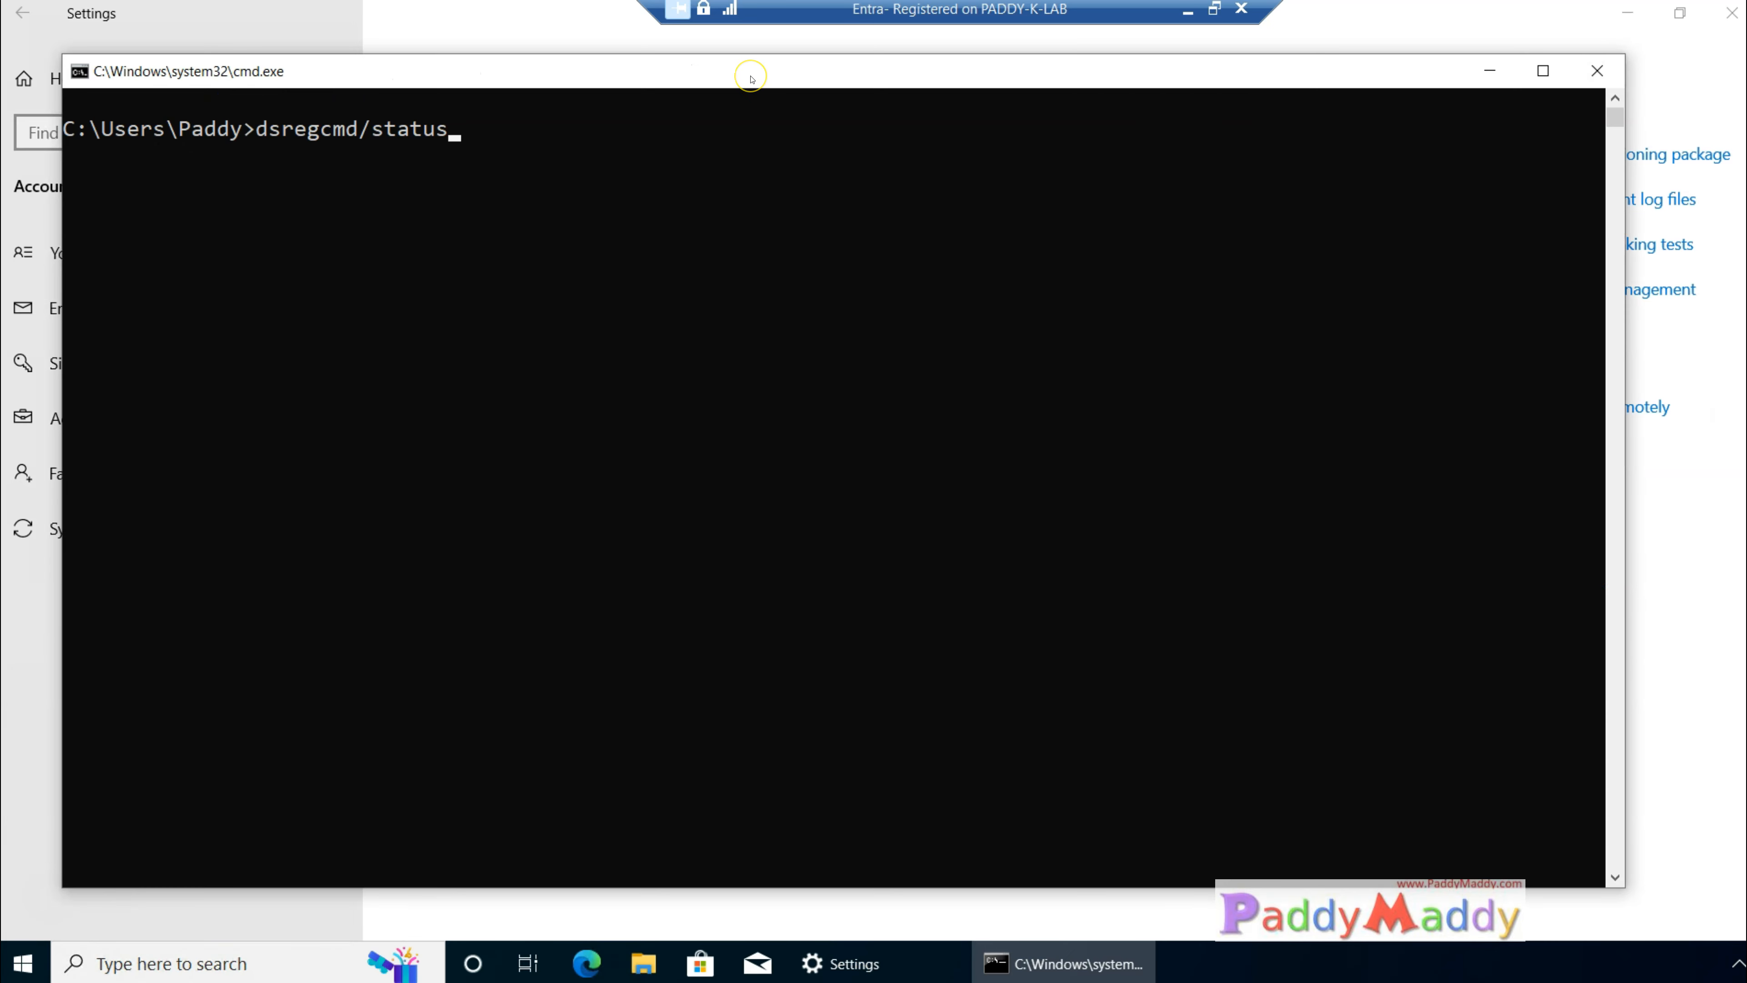
key("Return")
Step: Examine the Work Account 1 section of the status output, including the workplace device and tenant details
scroll(644, 658, "up", 10)
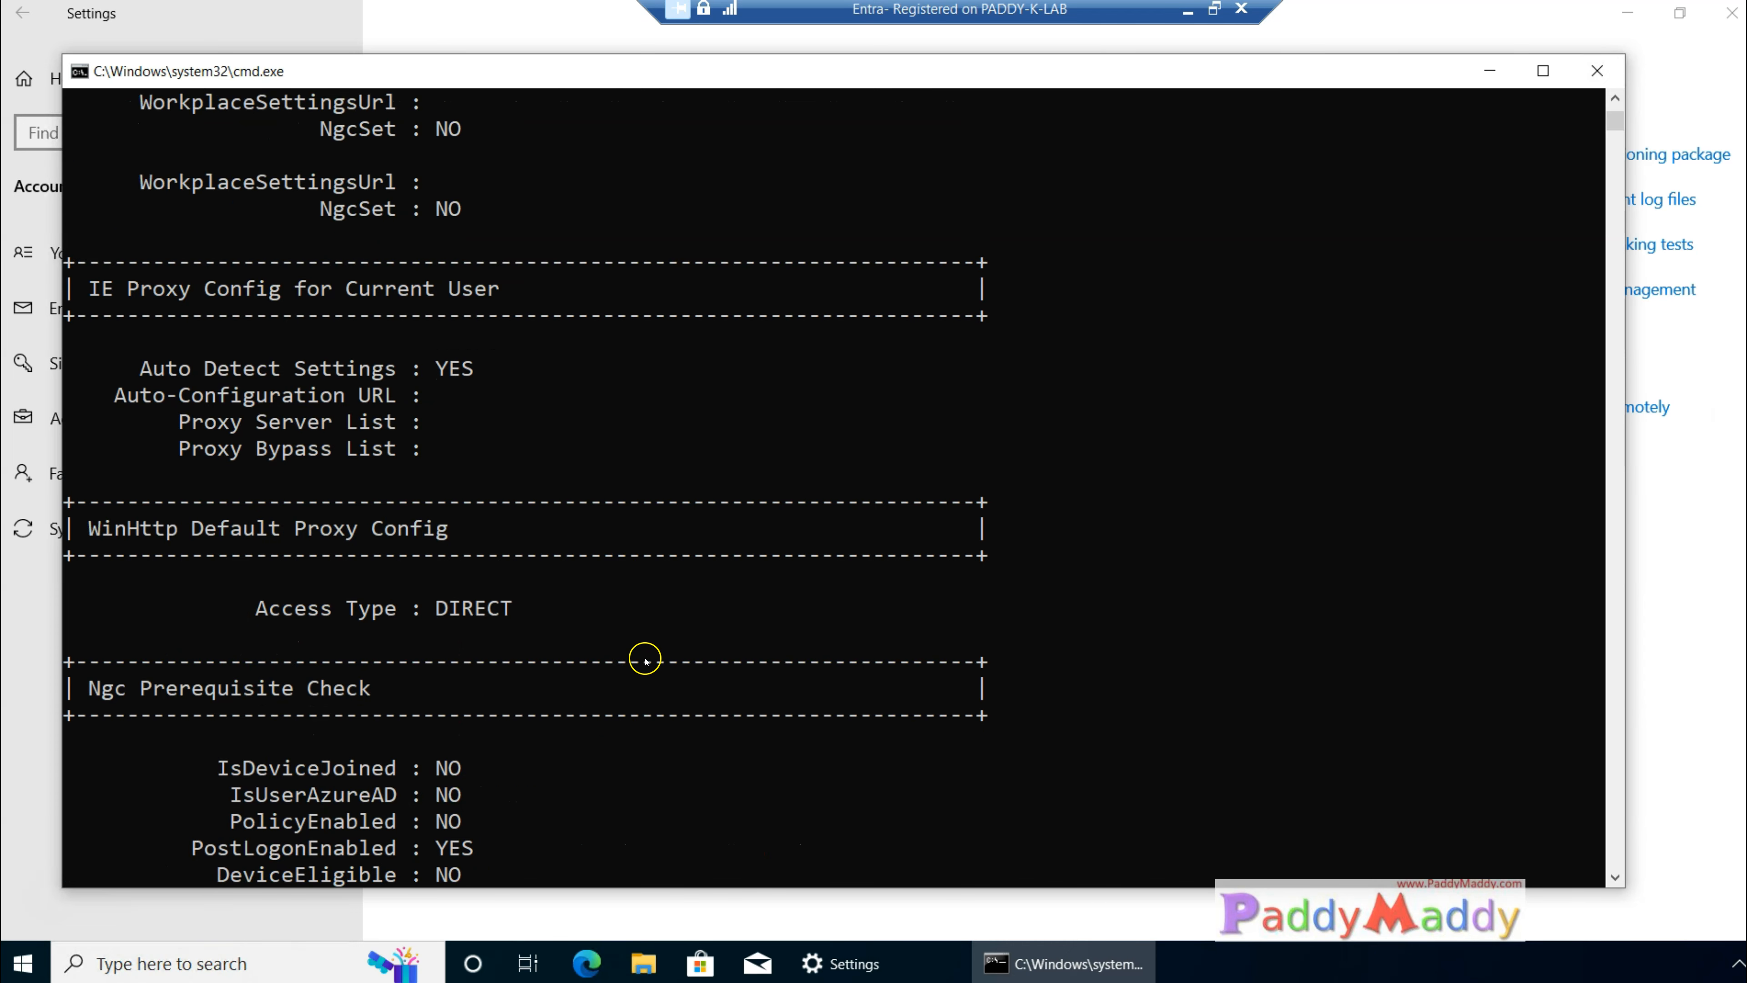
left_click_drag(169, 635, 1001, 795)
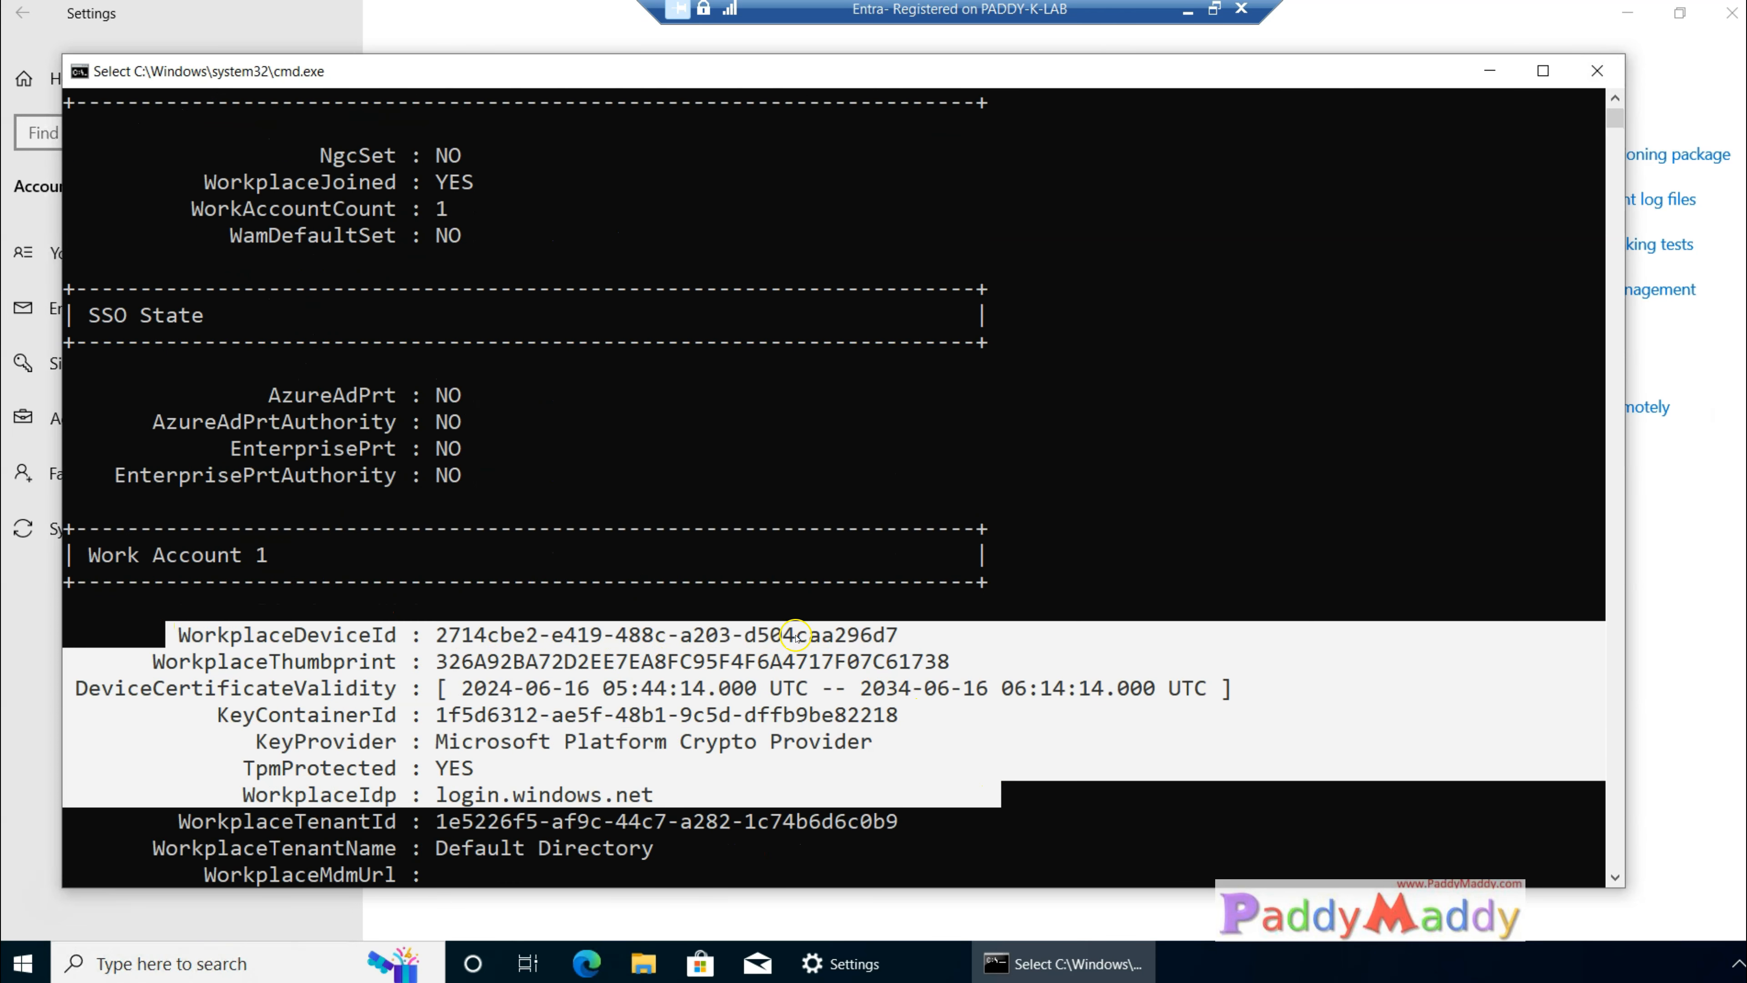
scroll(761, 609, "down", 1)
left_click_drag(203, 743, 795, 822)
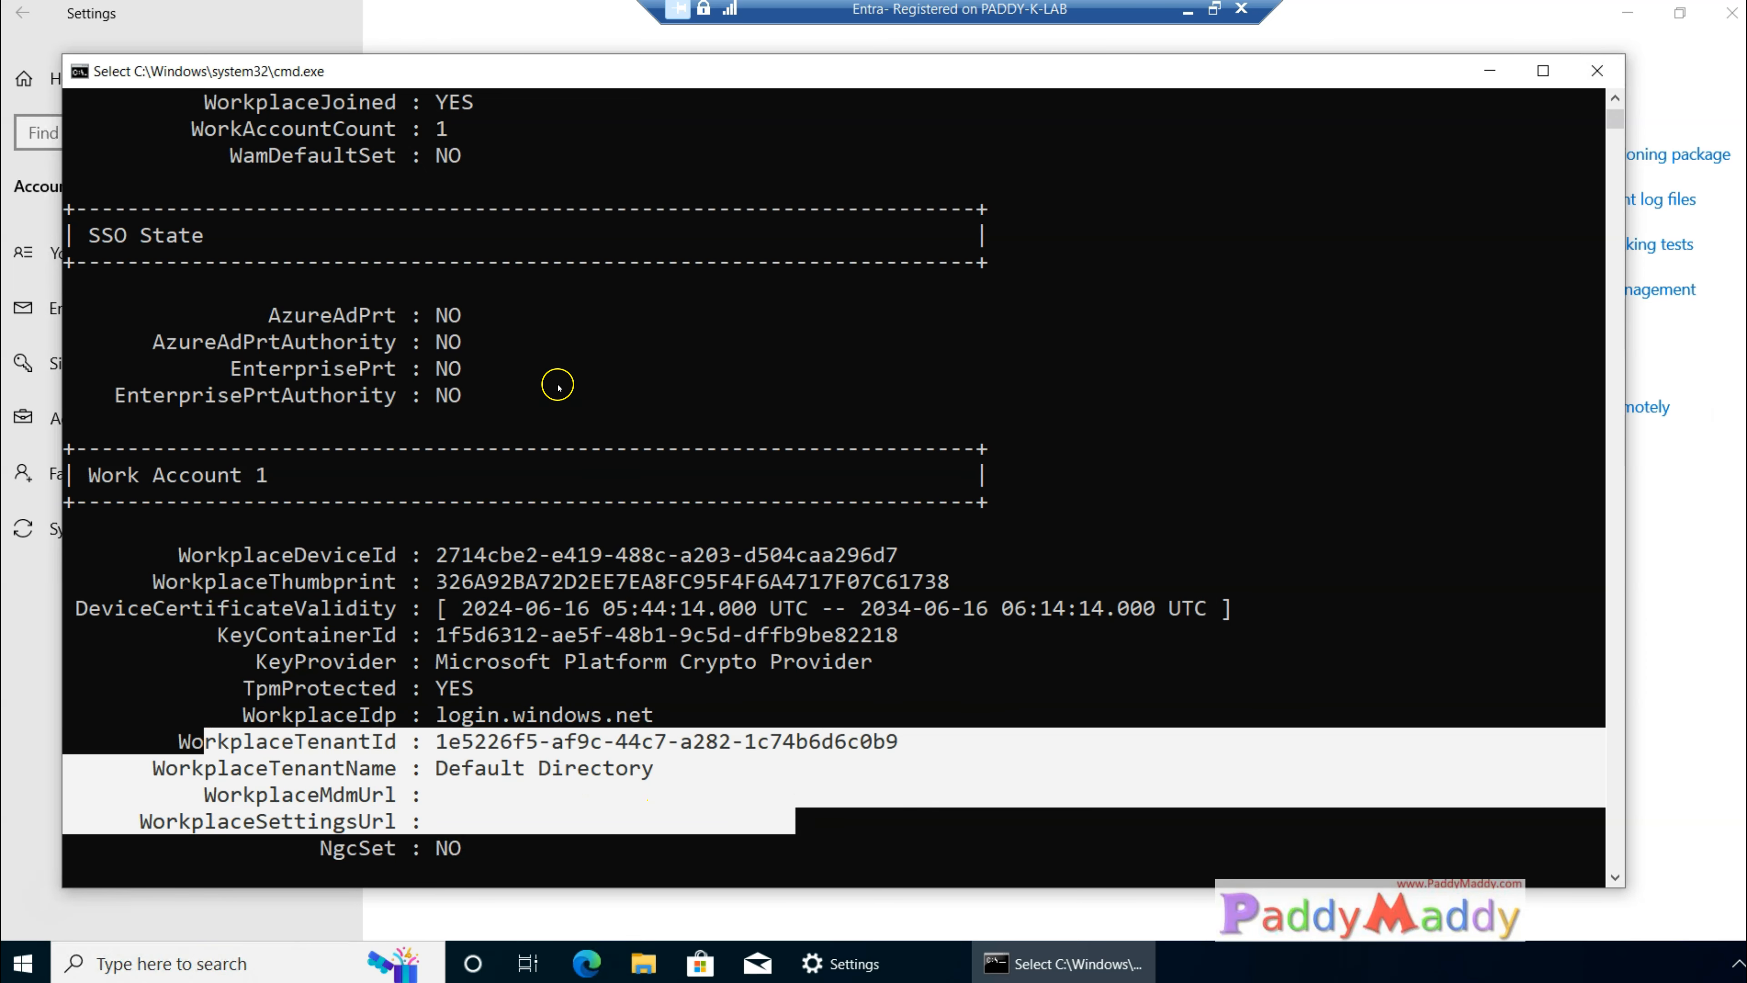
left_click(558, 458)
scroll(559, 458, "up", 6)
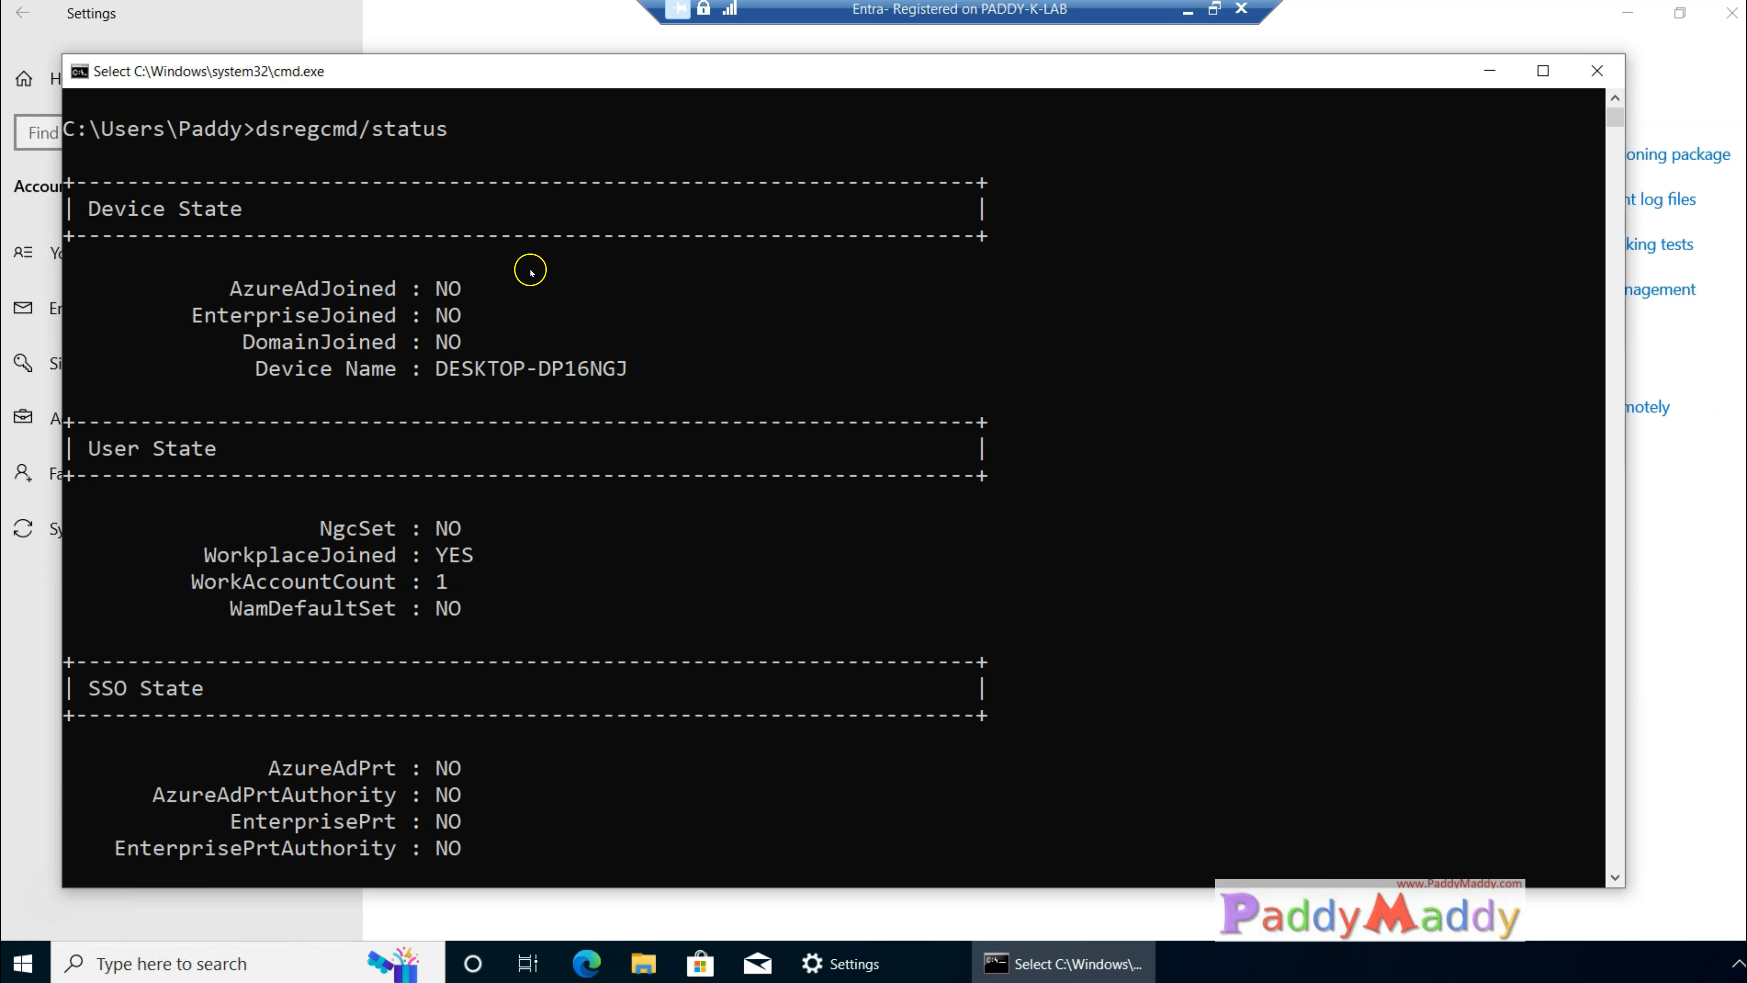
Step: Check the join values under Device State and the PRT values under SSO State in the status output
left_click_drag(496, 268, 665, 212)
mouse_move(98, 307)
left_mouse_down()
mouse_move(110, 250)
mouse_move(211, 275)
mouse_move(191, 289)
left_mouse_up()
mouse_move(144, 393)
left_mouse_down()
mouse_move(176, 351)
mouse_move(237, 340)
left_mouse_up()
key("Escape")
mouse_move(294, 767)
left_mouse_down()
mouse_move(434, 769)
mouse_move(525, 850)
left_mouse_up()
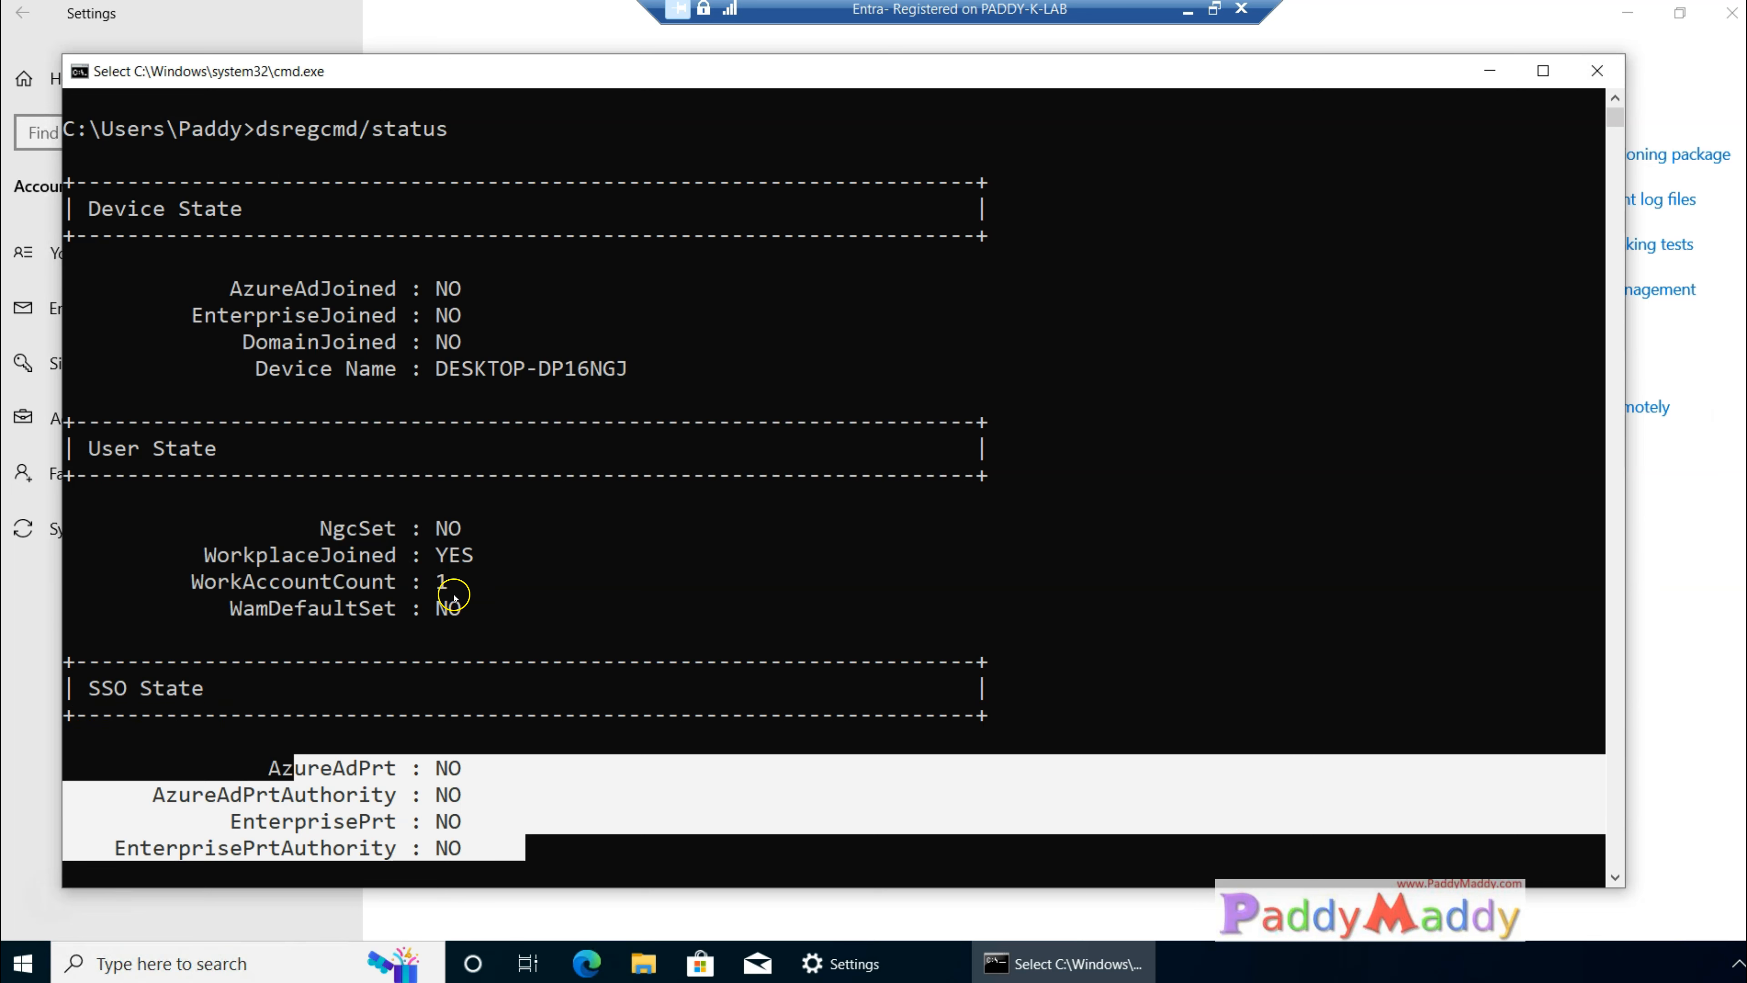
left_click_drag(219, 288, 396, 289)
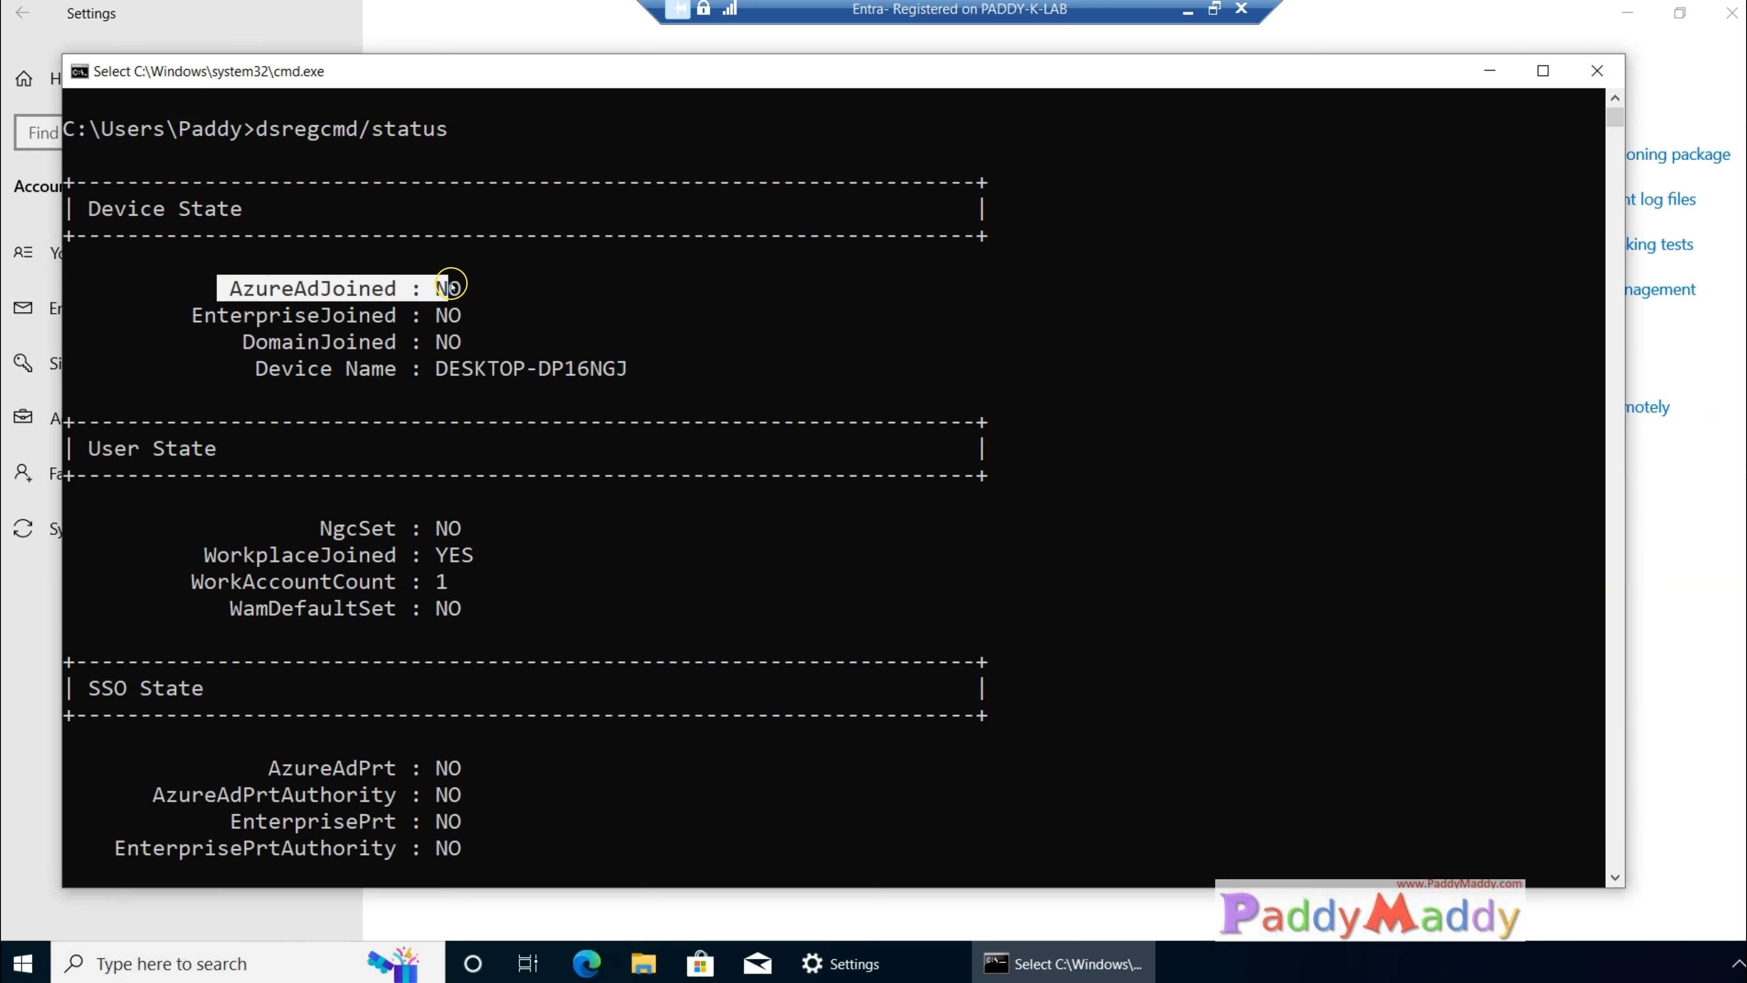
Step: Review the WinHttp Default Proxy Config and Ngc Prerequisite Check sections at the end of the status output
scroll(718, 730, "down", 13)
scroll(714, 690, "down", 5)
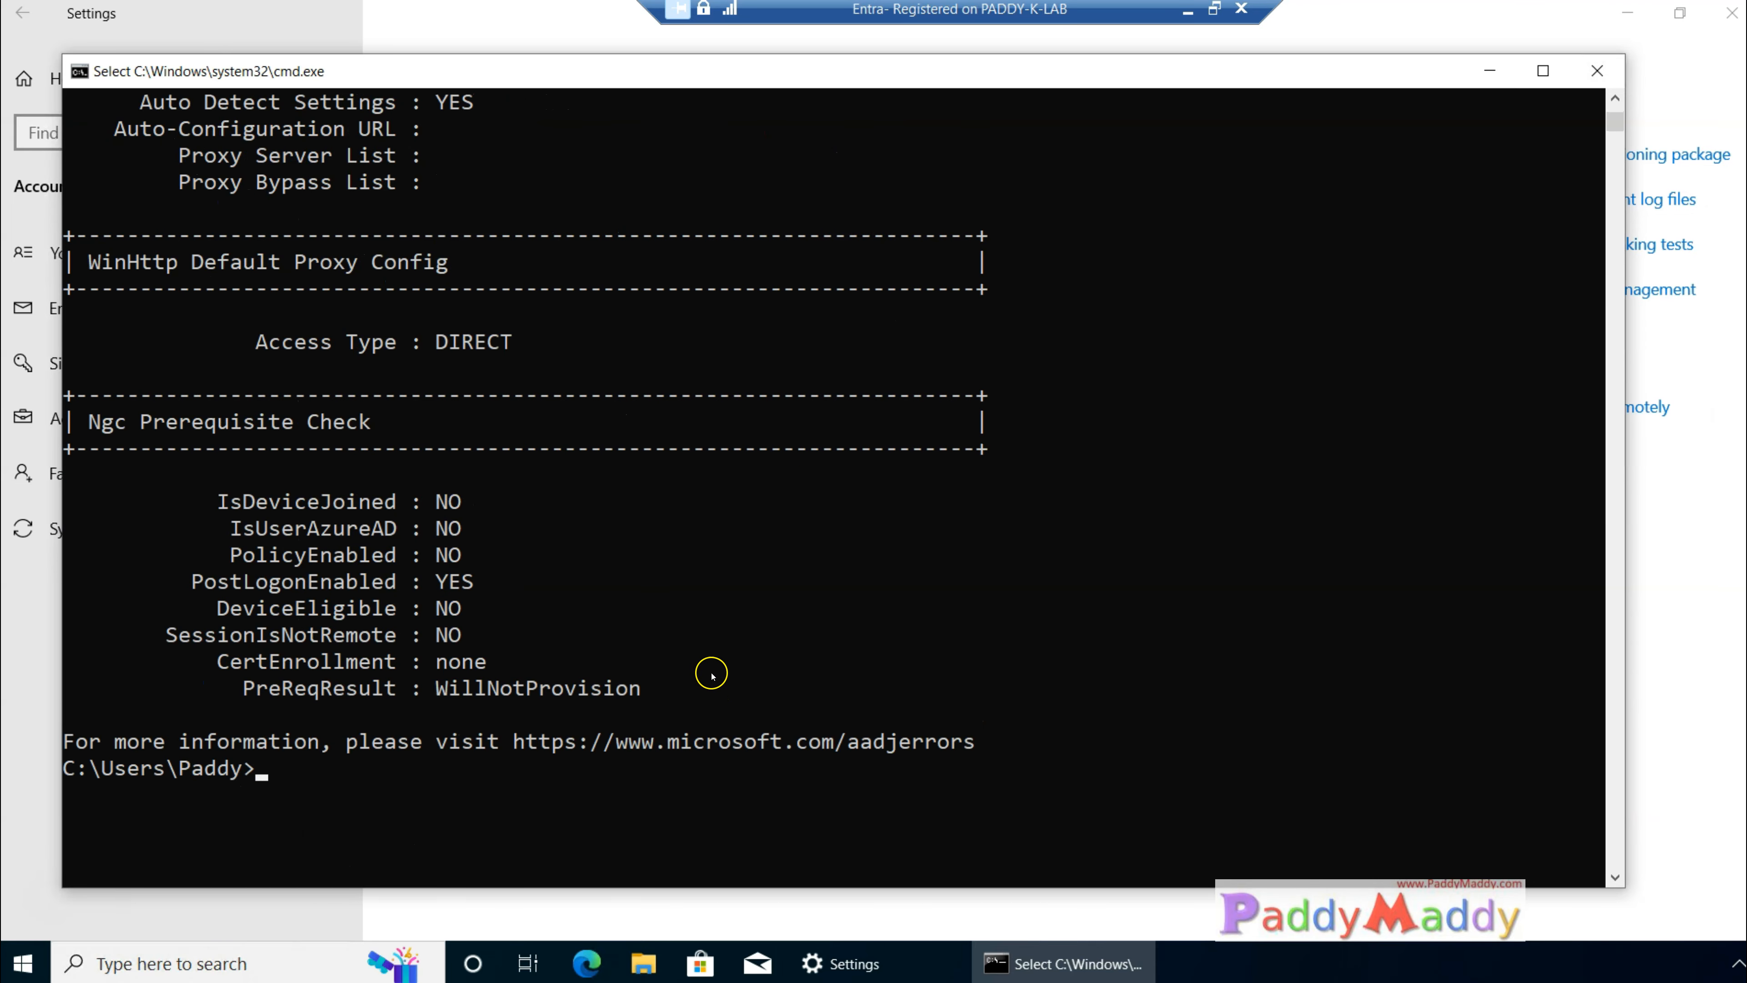
left_click_drag(295, 261, 1105, 683)
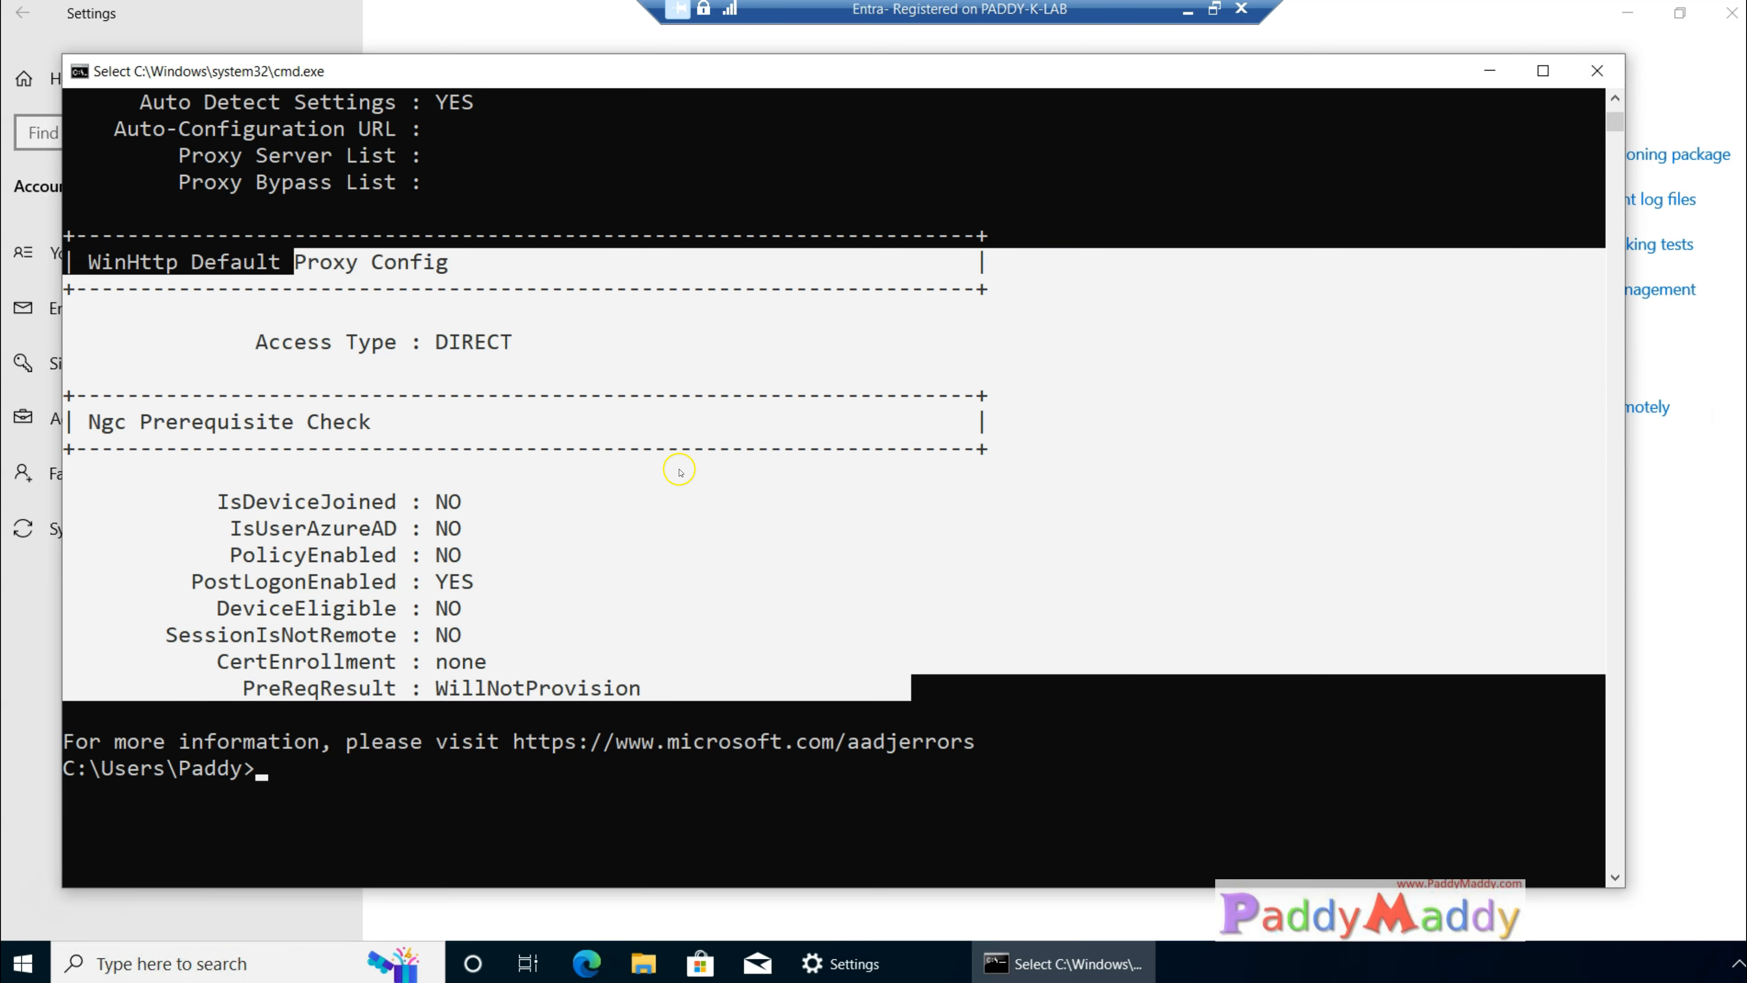
left_click_drag(260, 502, 558, 688)
left_click(903, 744)
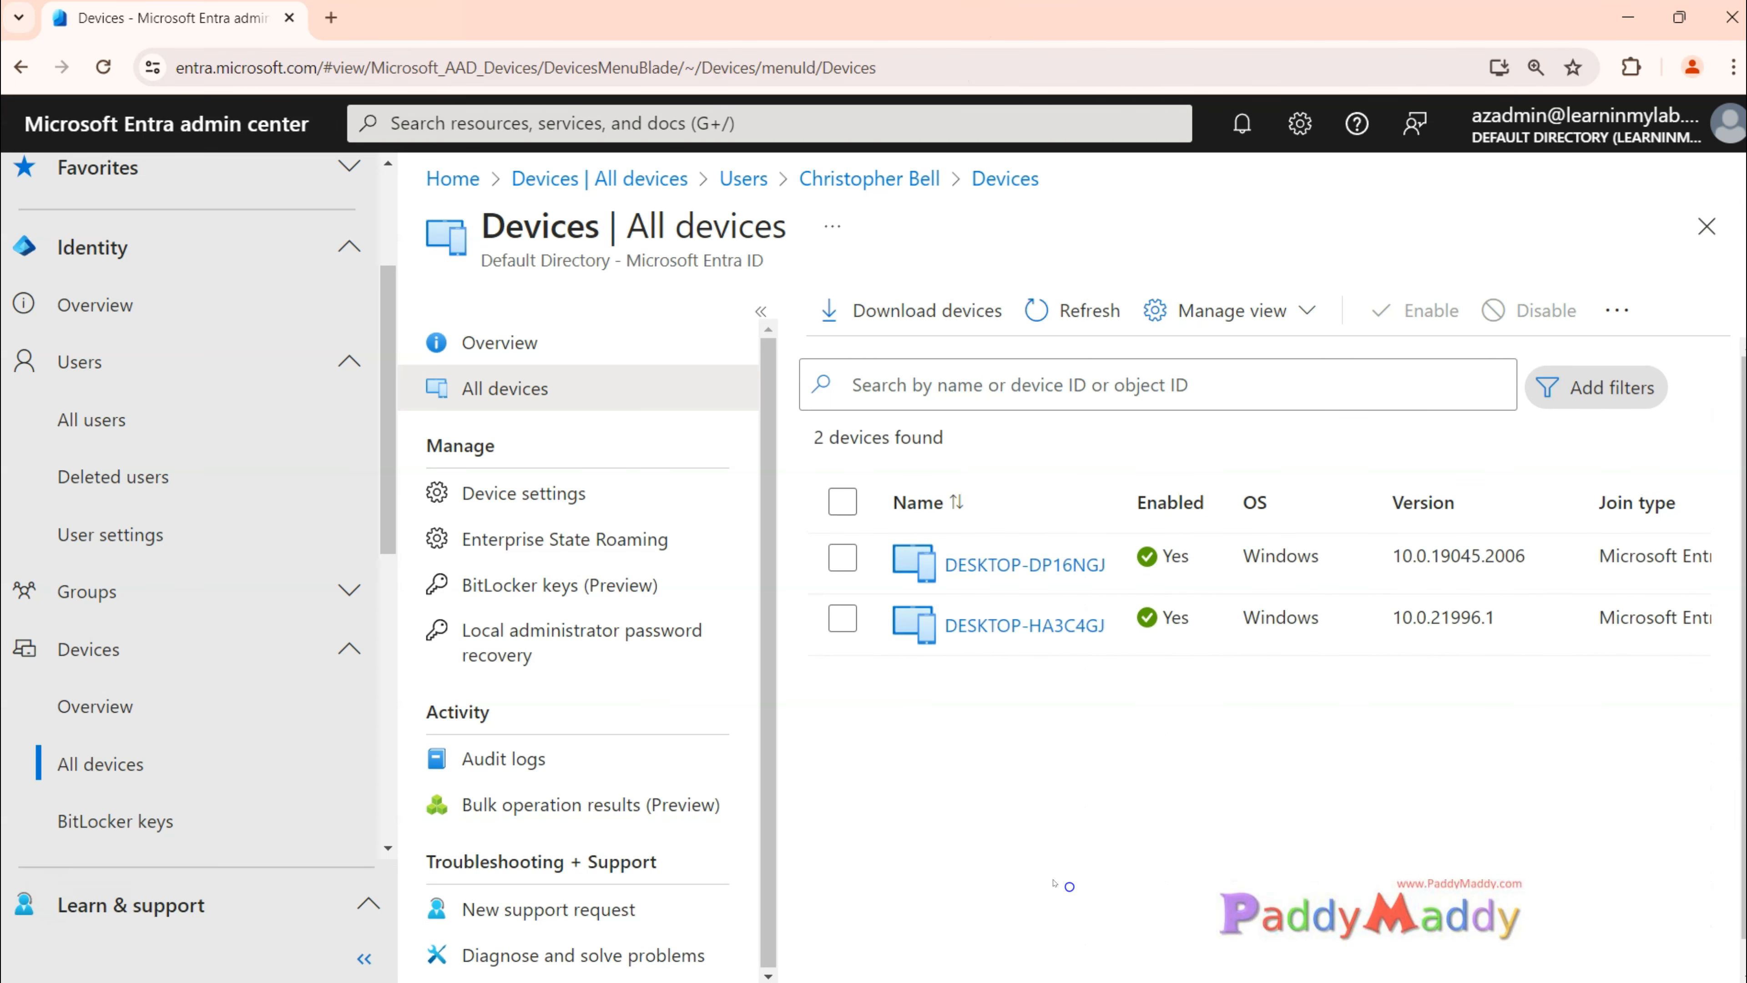
Step: In the Microsoft Entra admin center's All devices page, collapse the main navigation and widen the Join type column
left_click(392, 205)
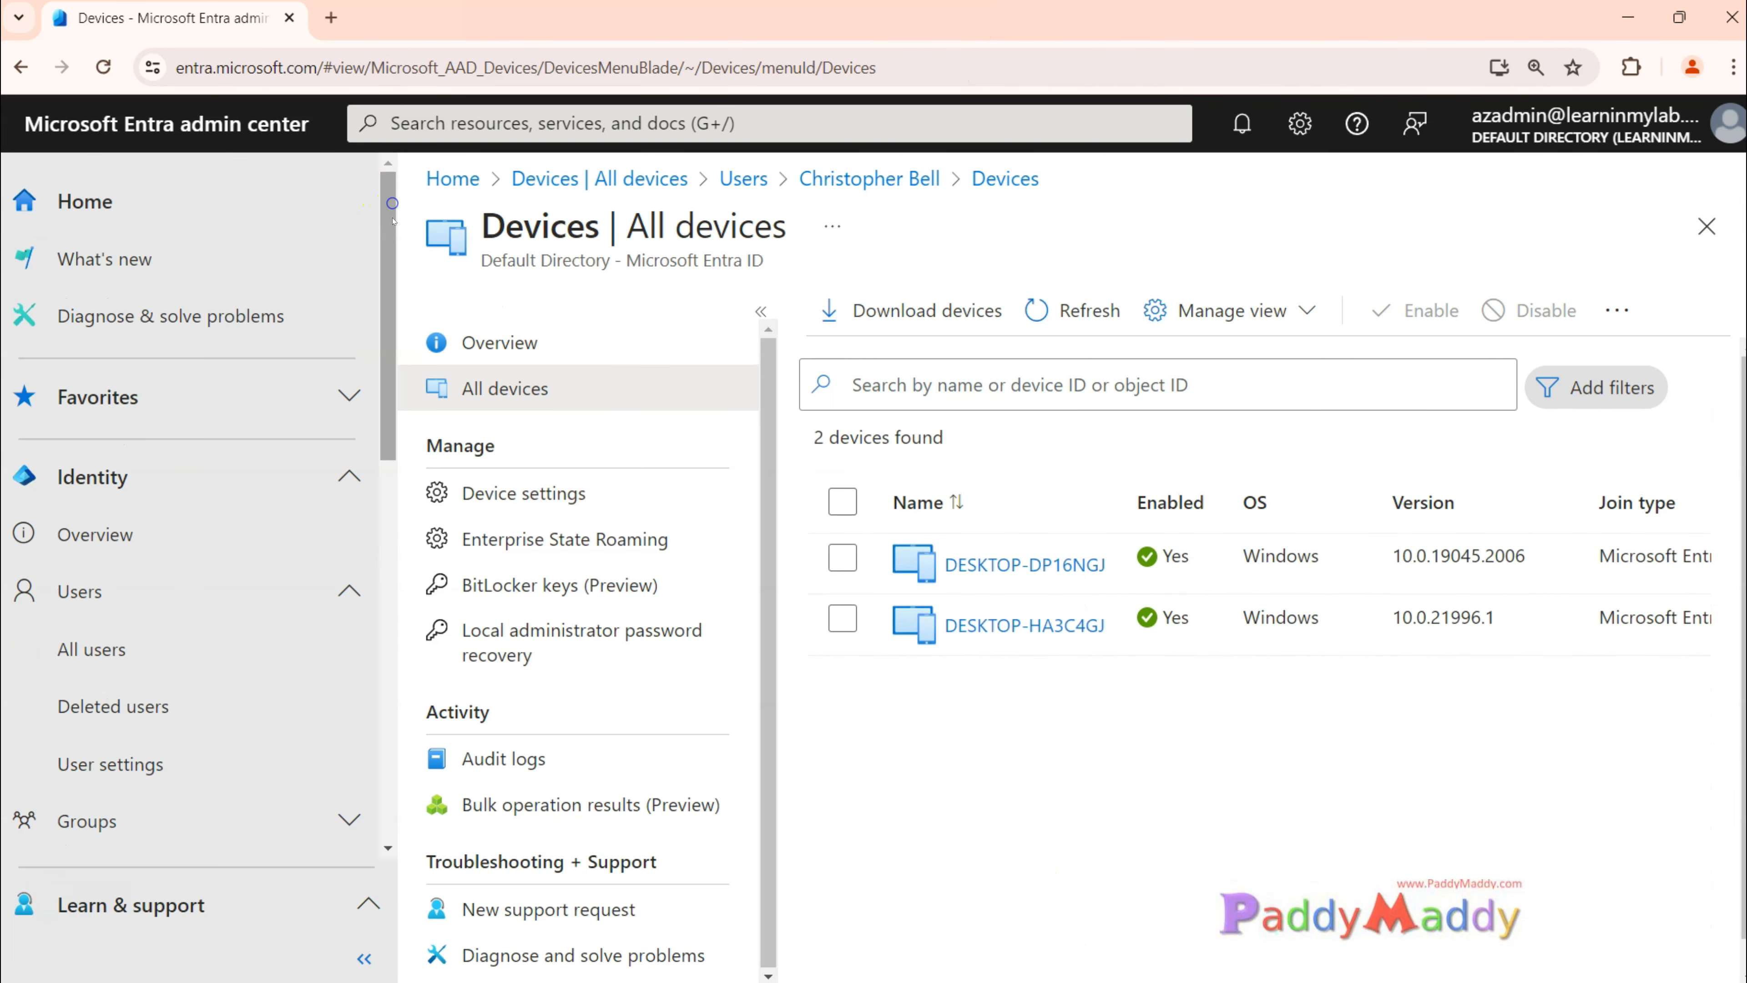
left_click(364, 958)
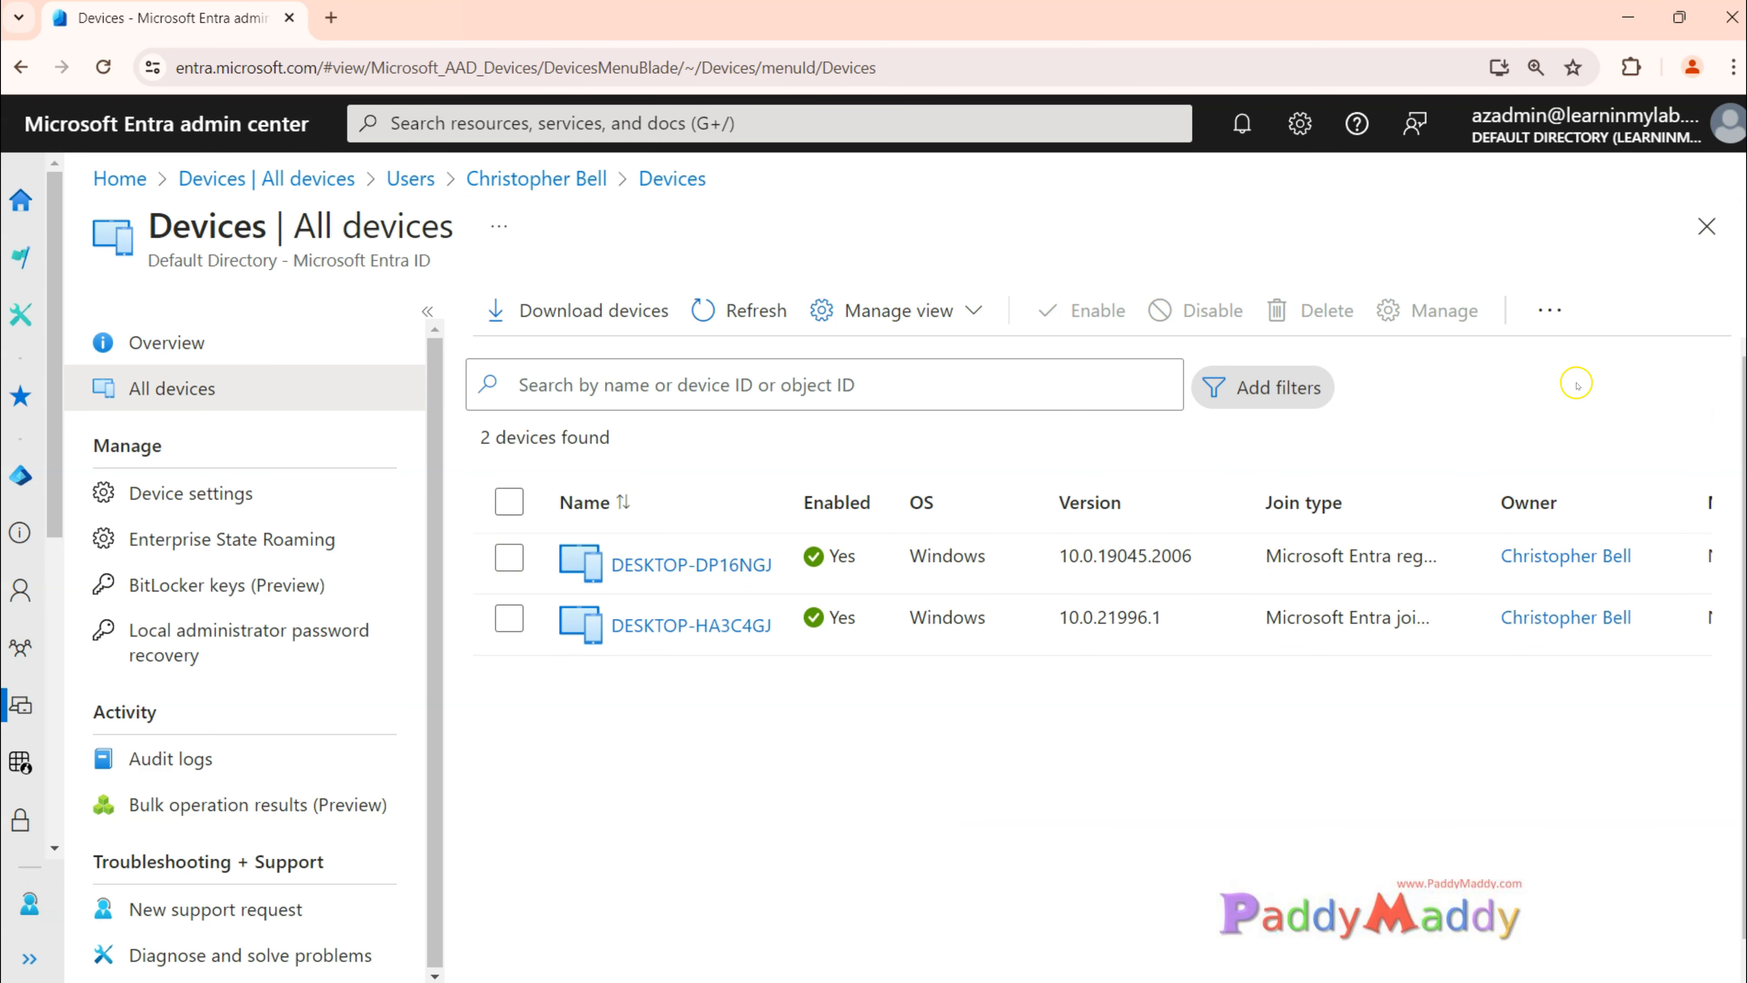
left_click_drag(1482, 488, 1544, 484)
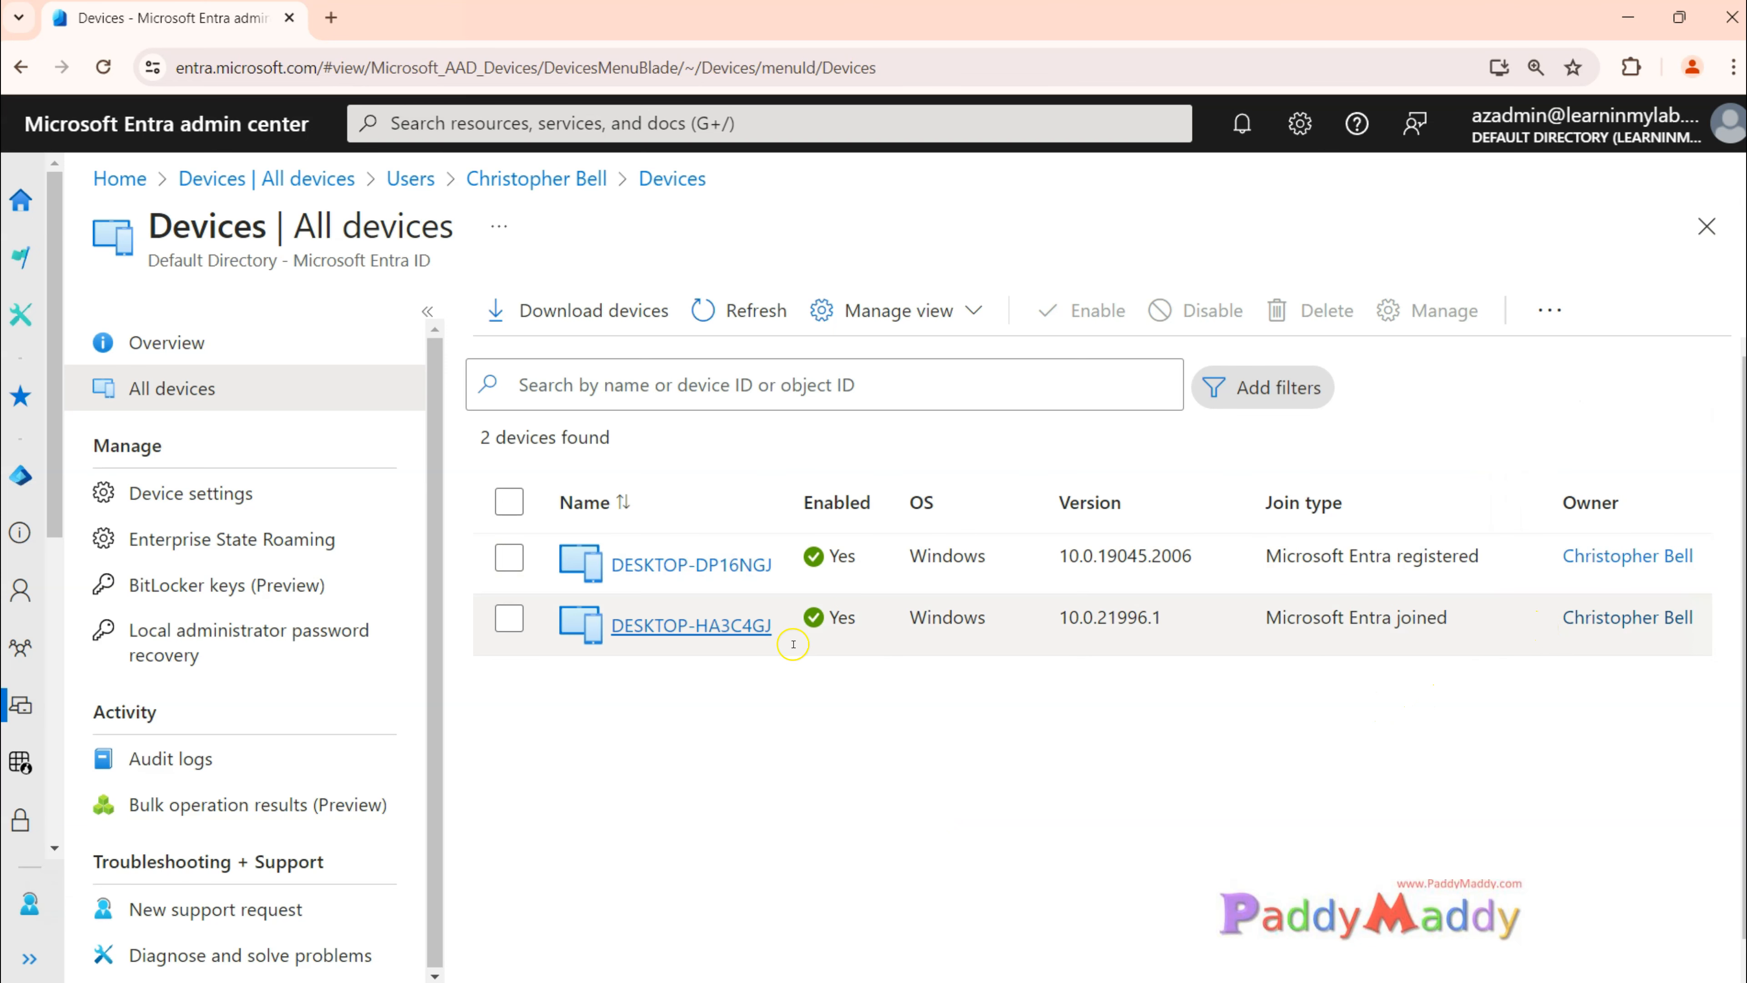
Step: Select the DESKTOP-HA3C4GJ device in the device list
left_click_drag(582, 644, 721, 639)
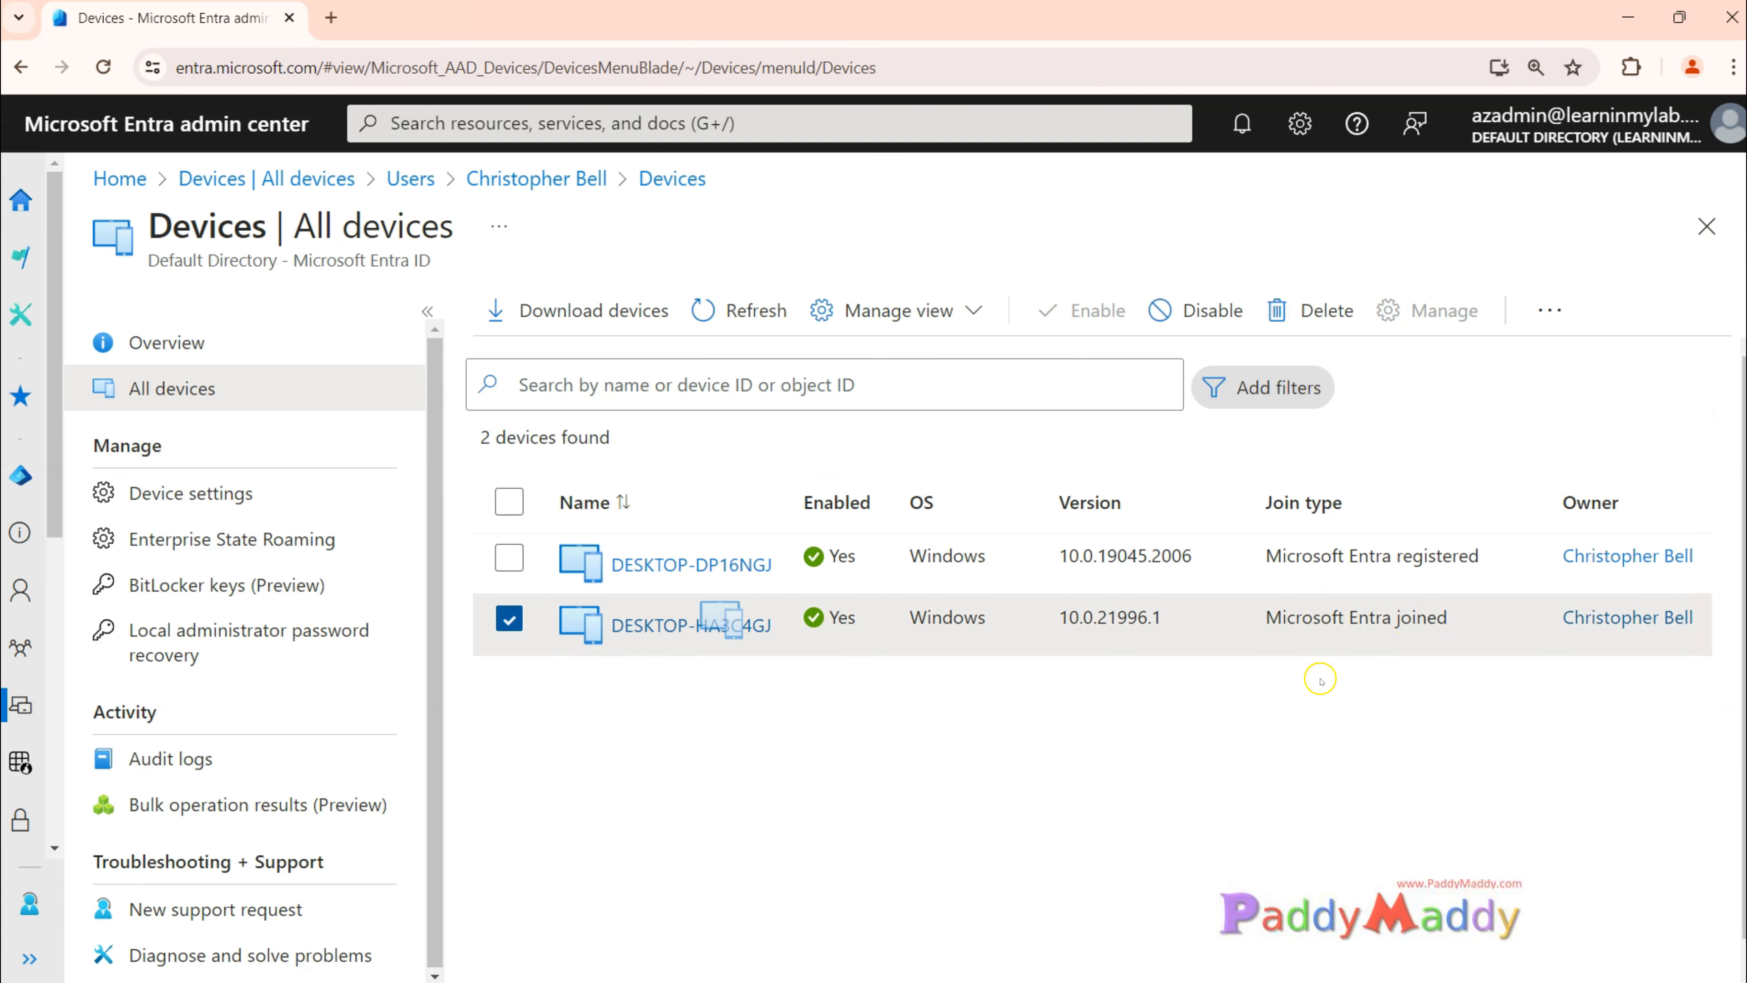
Step: Compare the join types of the DESKTOP-HA3C4GJ and DESKTOP-DP16NGJ devices in the device list
left_click_drag(1274, 656, 1451, 648)
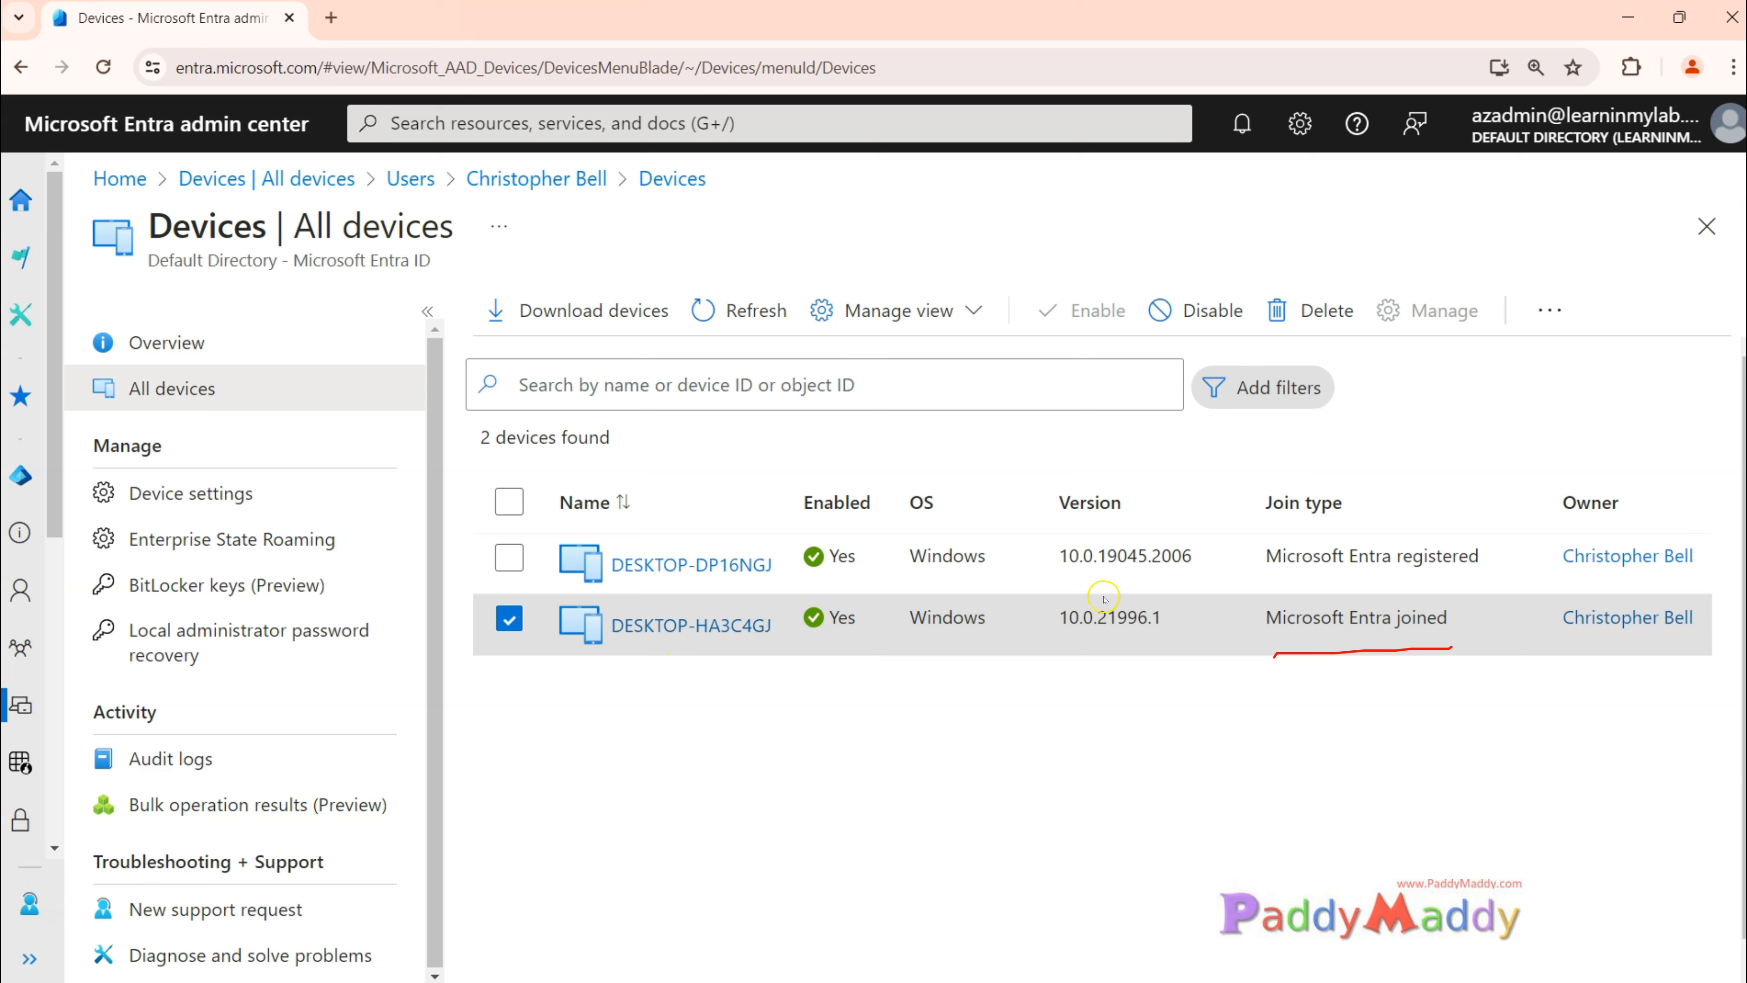
left_click_drag(704, 510, 798, 490)
mouse_move(535, 530)
left_mouse_down()
mouse_move(543, 592)
mouse_move(762, 605)
mouse_move(767, 534)
mouse_move(534, 532)
left_mouse_up()
mouse_move(1250, 485)
left_mouse_down()
mouse_move(1252, 591)
mouse_move(1507, 584)
mouse_move(1462, 458)
mouse_move(1272, 459)
mouse_move(1249, 476)
left_mouse_up()
key("Escape")
left_click_drag(1266, 617, 1463, 621)
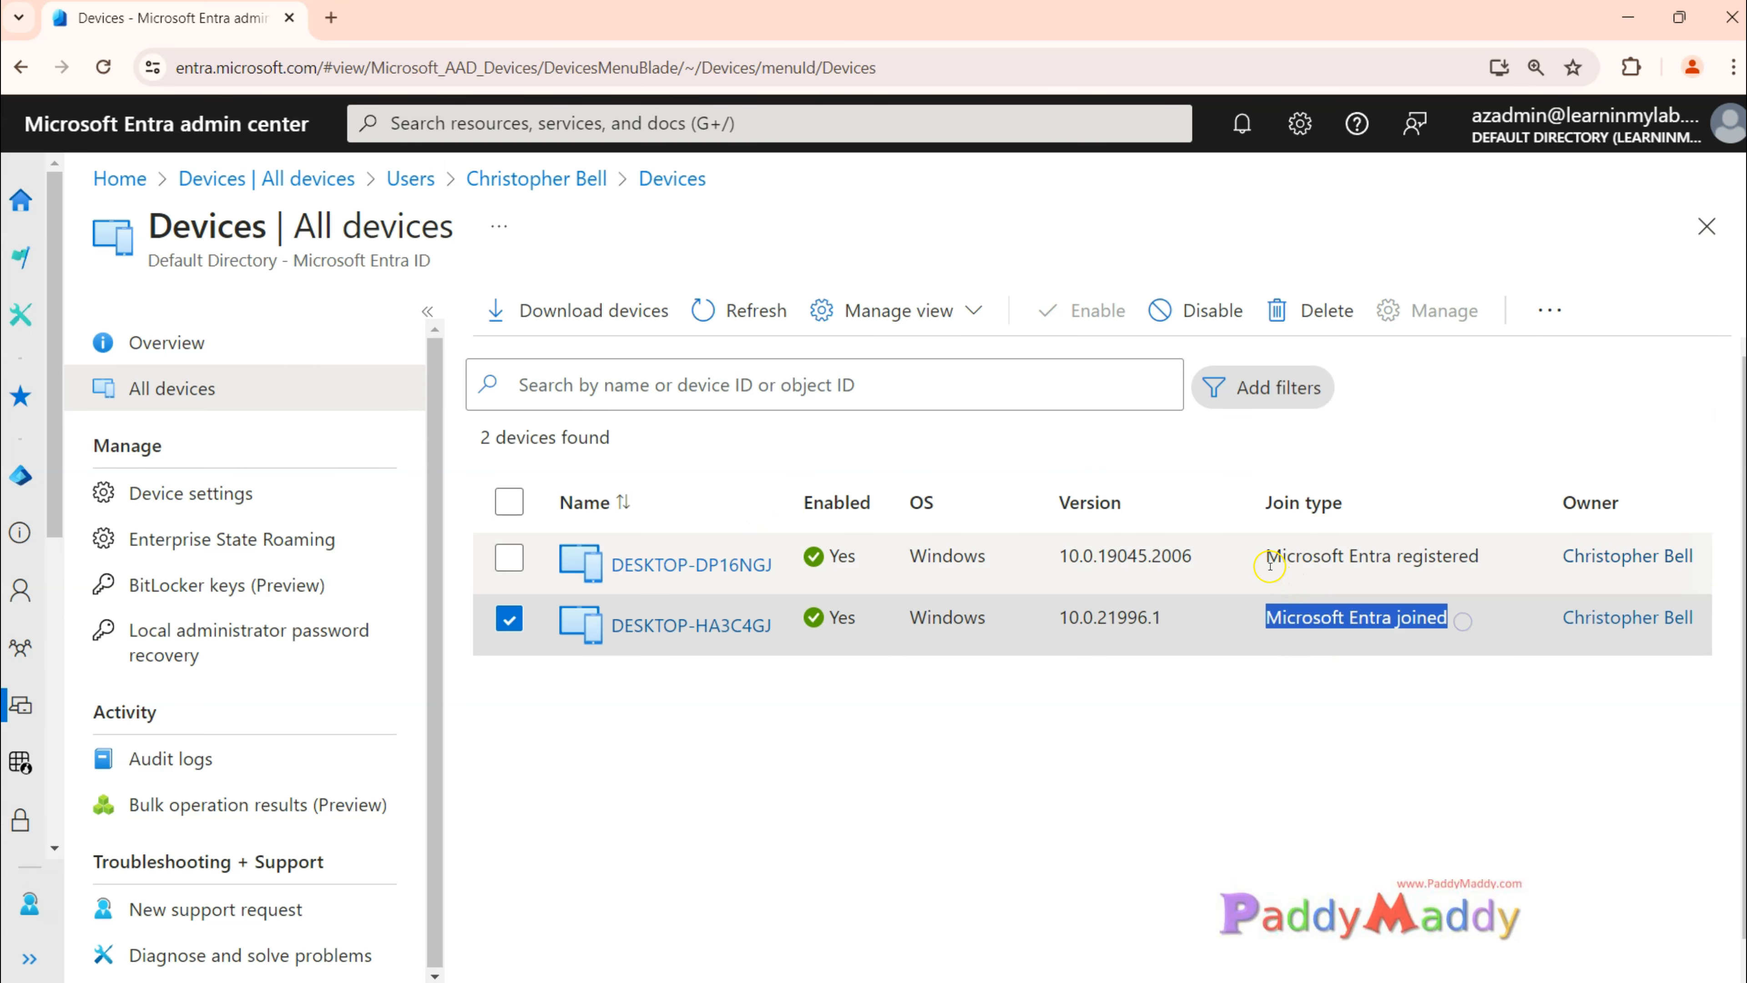
left_click(1430, 559)
left_click_drag(1429, 558, 1477, 557)
double_click(1351, 556)
triple_click(1351, 556)
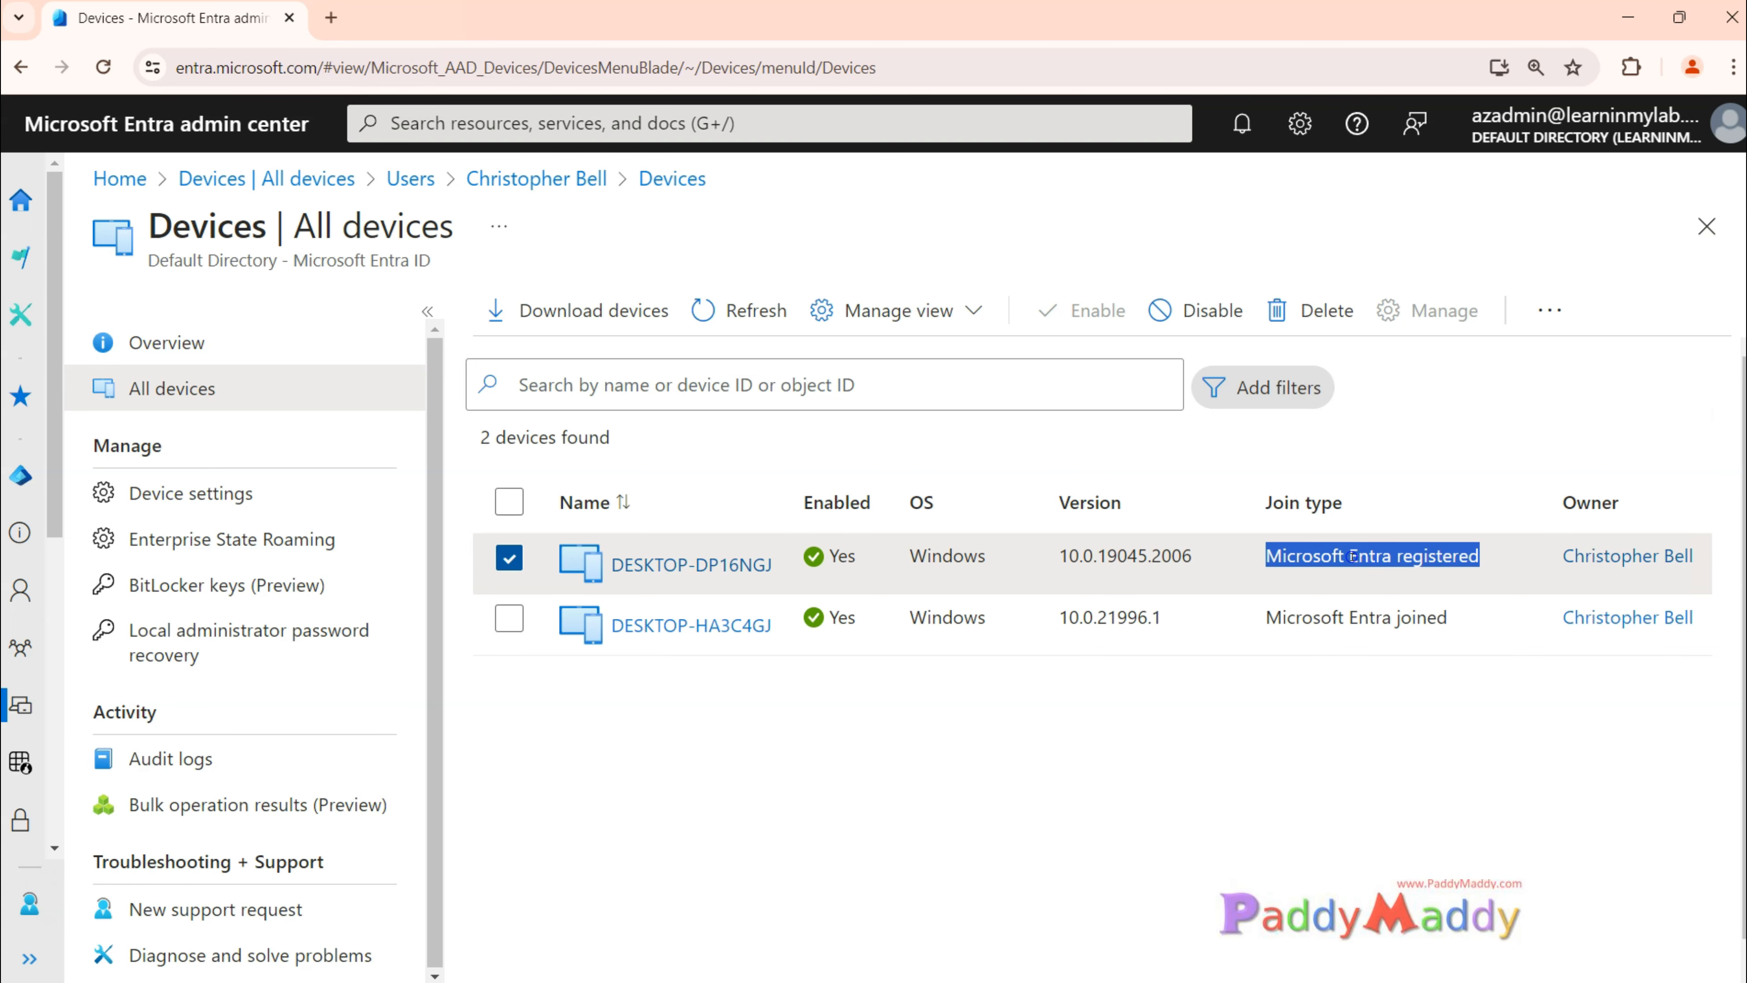
Step: Open the DESKTOP-DP16NGJ device and review its properties down to the group assignment
left_click(733, 559)
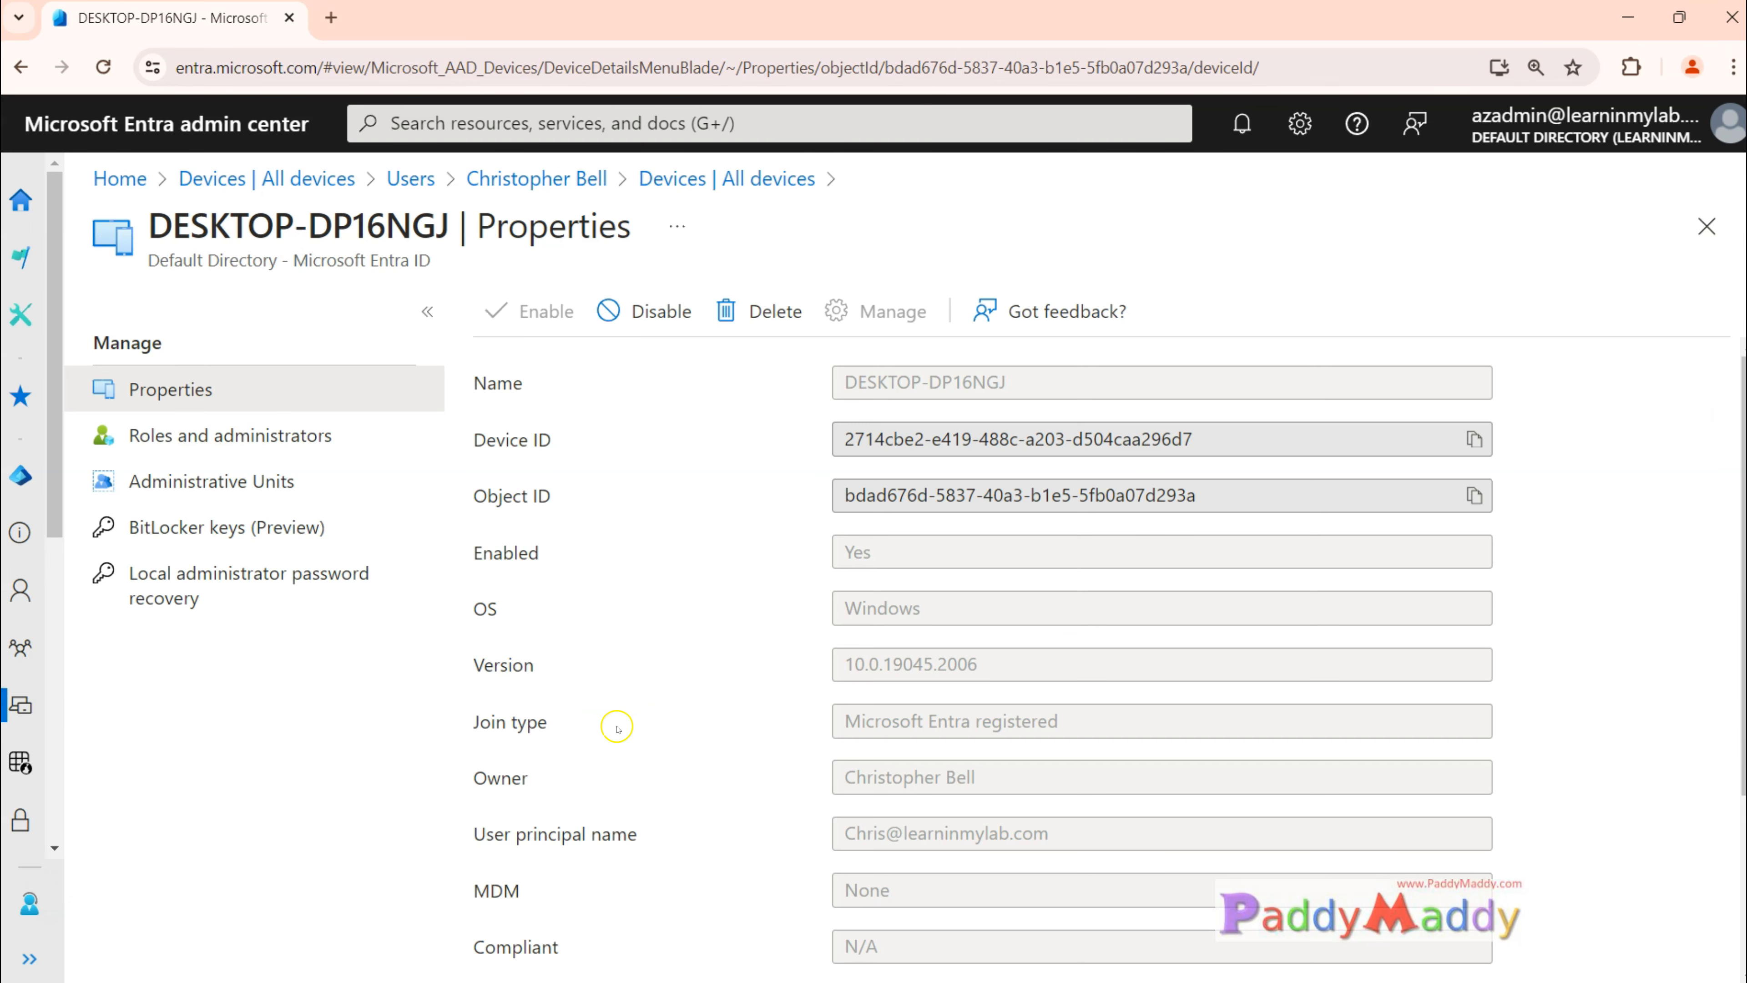
scroll(950, 814, "down", 3)
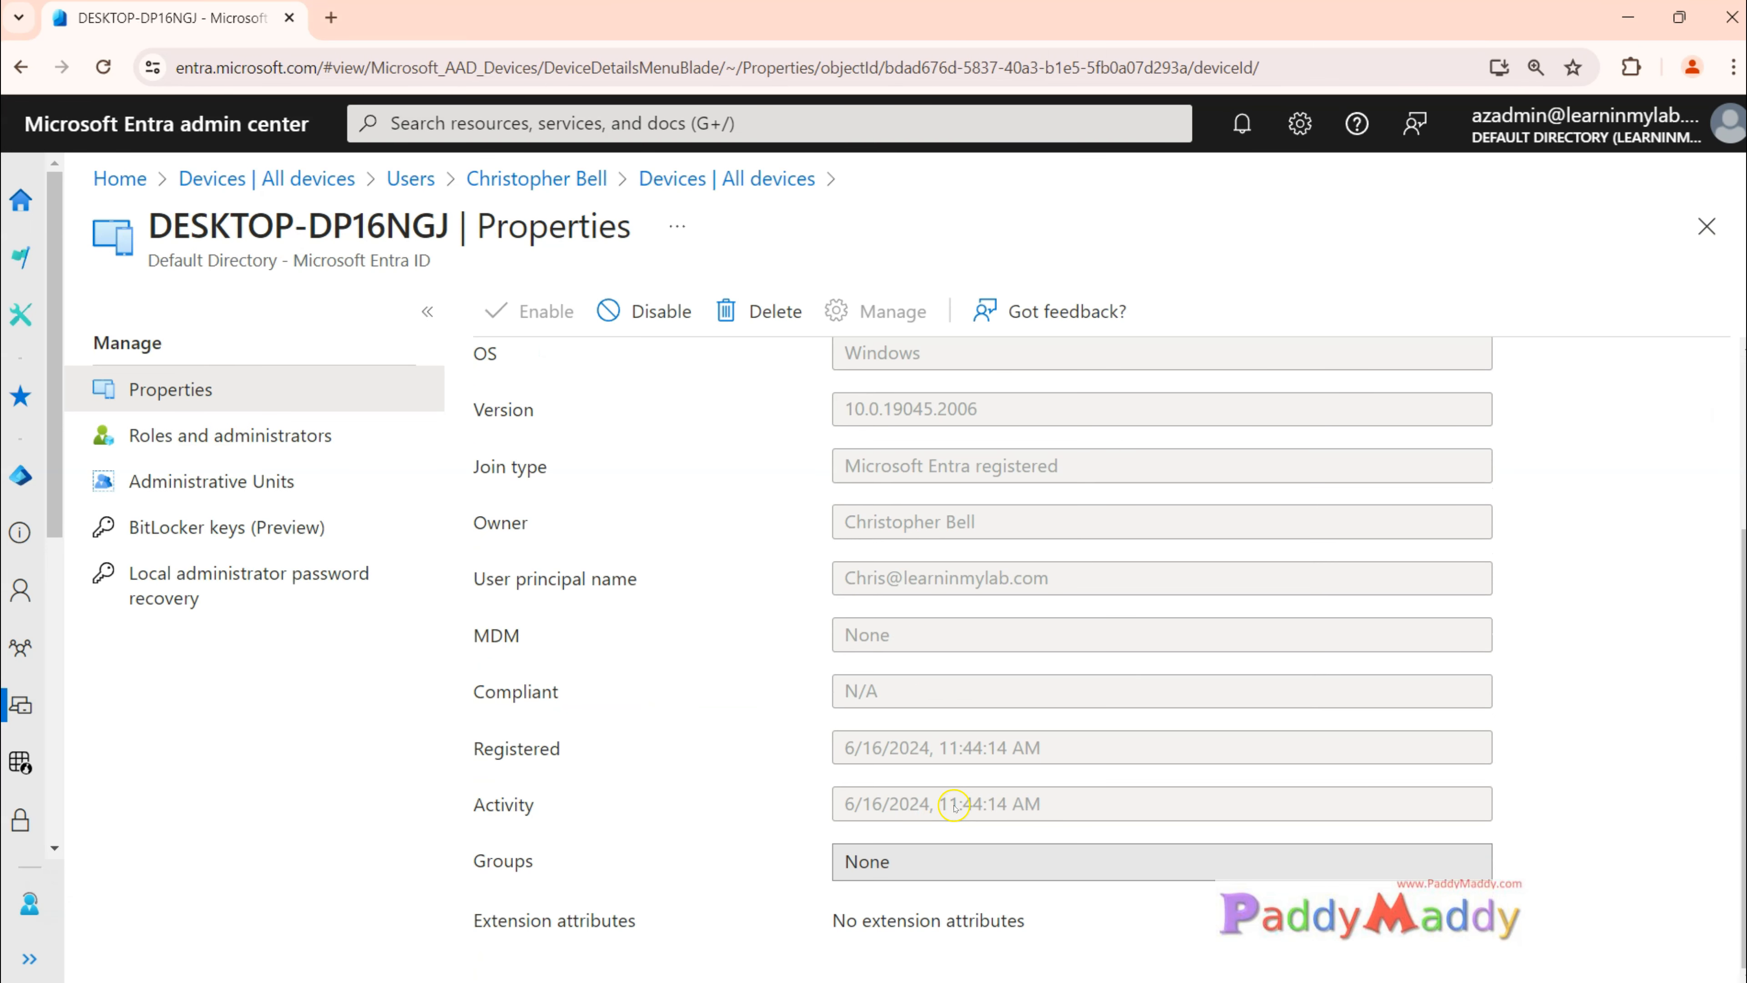
left_click_drag(687, 862, 1065, 857)
Step: View the device's Roles and administrators and Administrative Units pages, and return to its properties
left_click(160, 436)
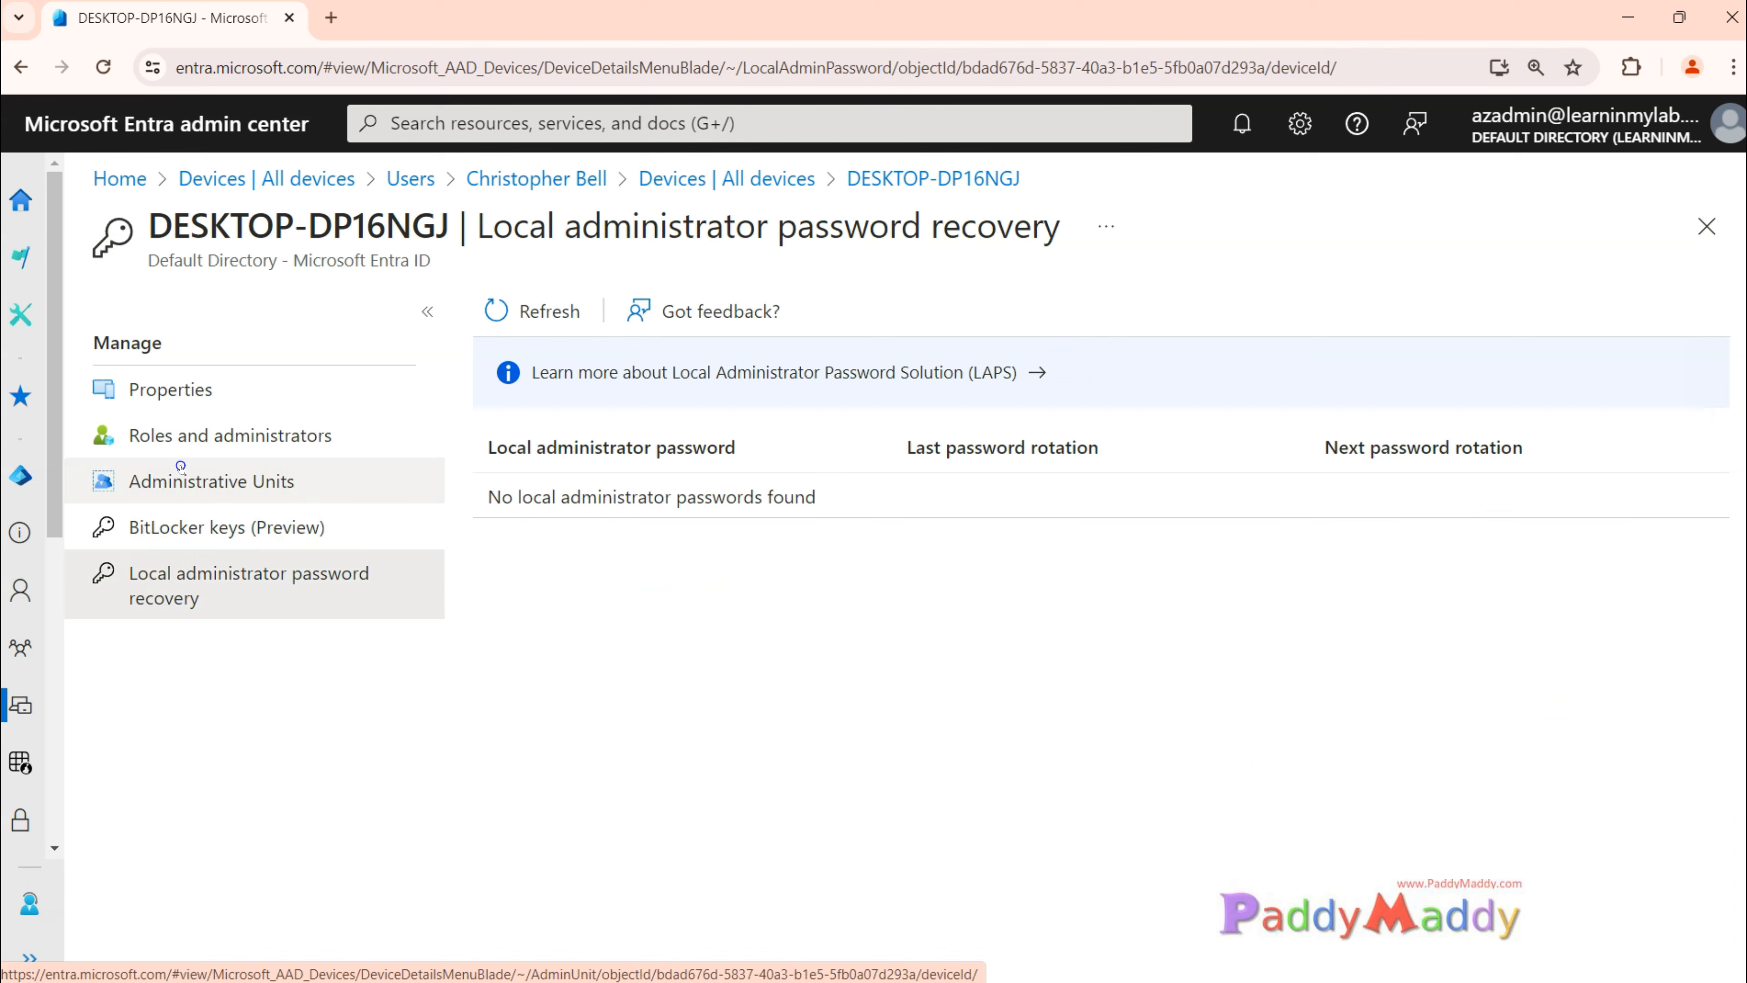
left_click(179, 468)
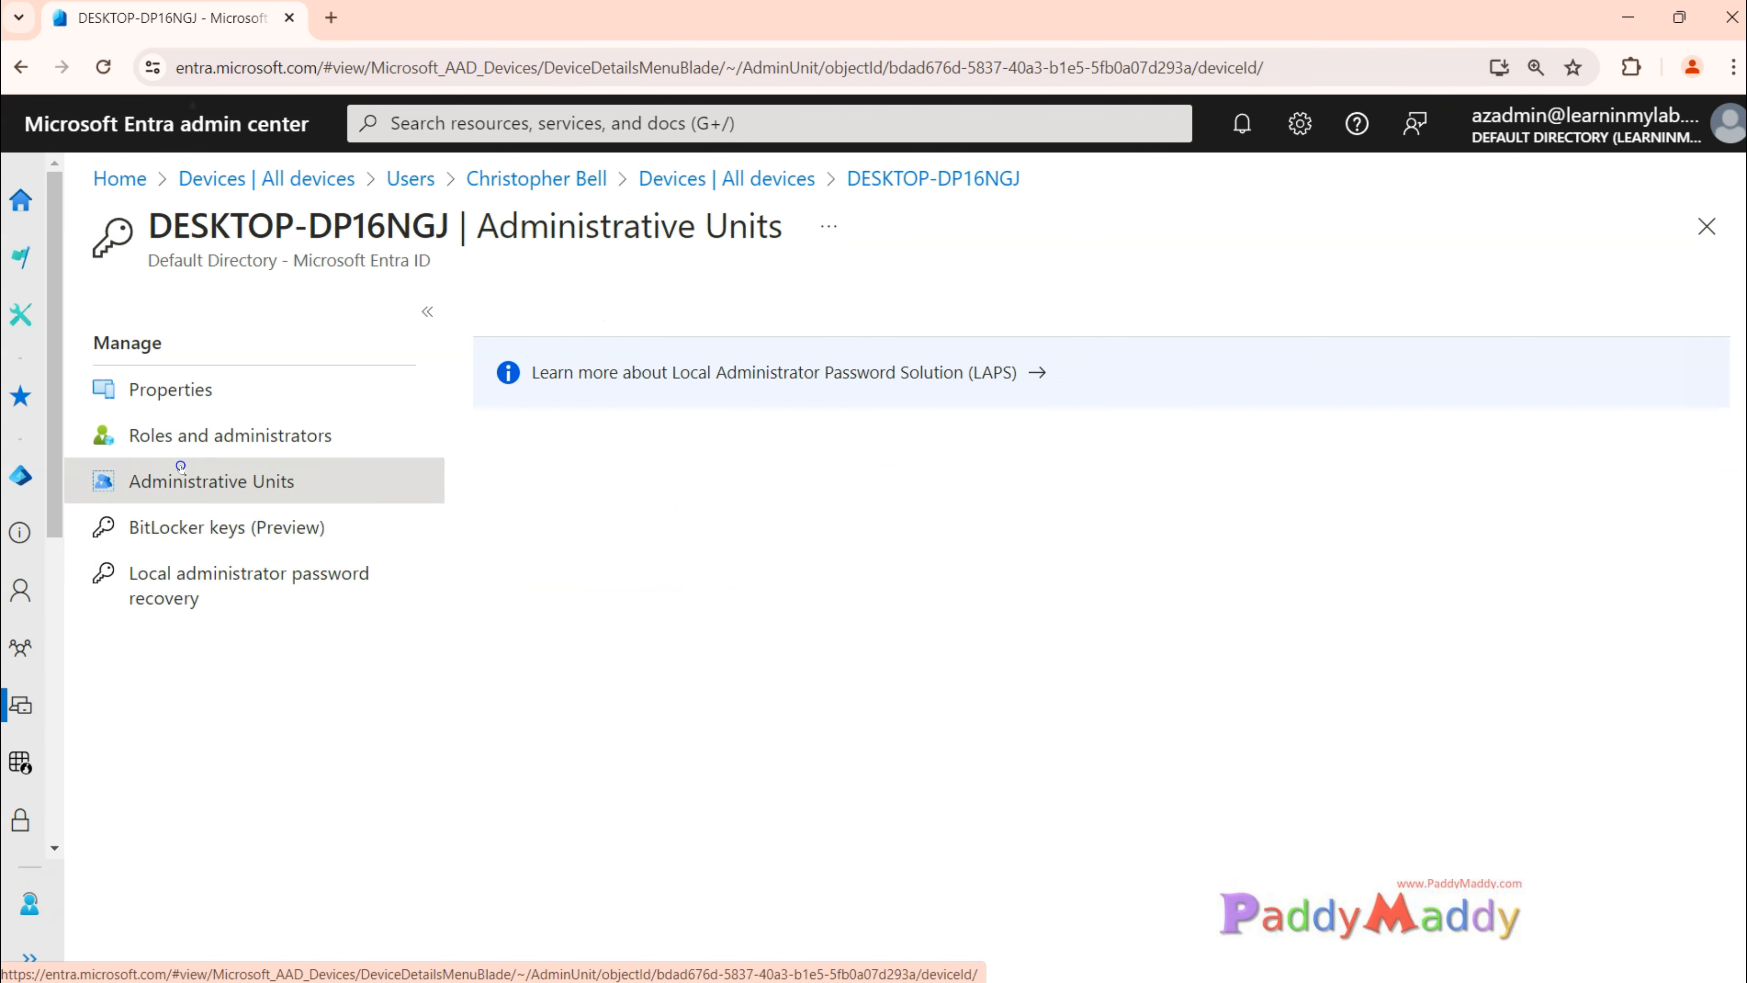
left_click(167, 391)
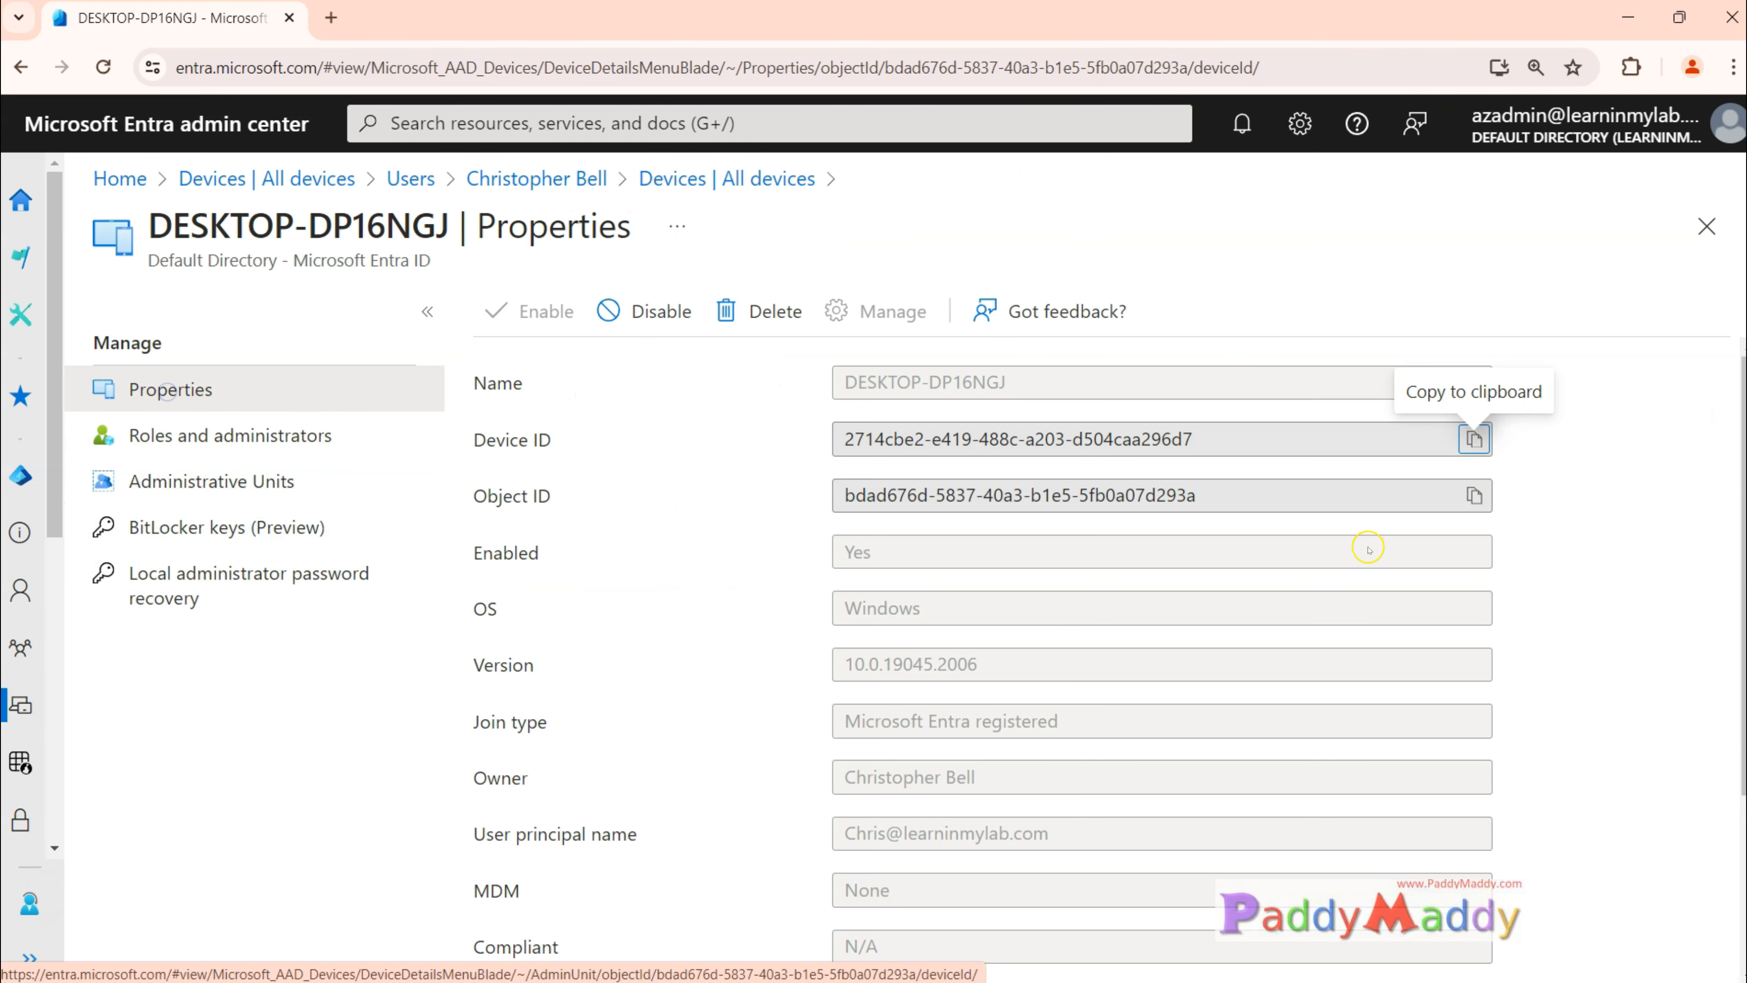
left_click_drag(327, 521, 383, 510)
mouse_move(240, 600)
left_mouse_down()
mouse_move(264, 613)
mouse_move(318, 585)
left_mouse_up()
Step: Compare the Device ID in the device's properties with the WorkplaceDeviceId in the command output on the registered Windows machine
left_click_drag(951, 750, 1090, 746)
left_click_drag(1134, 454, 1221, 455)
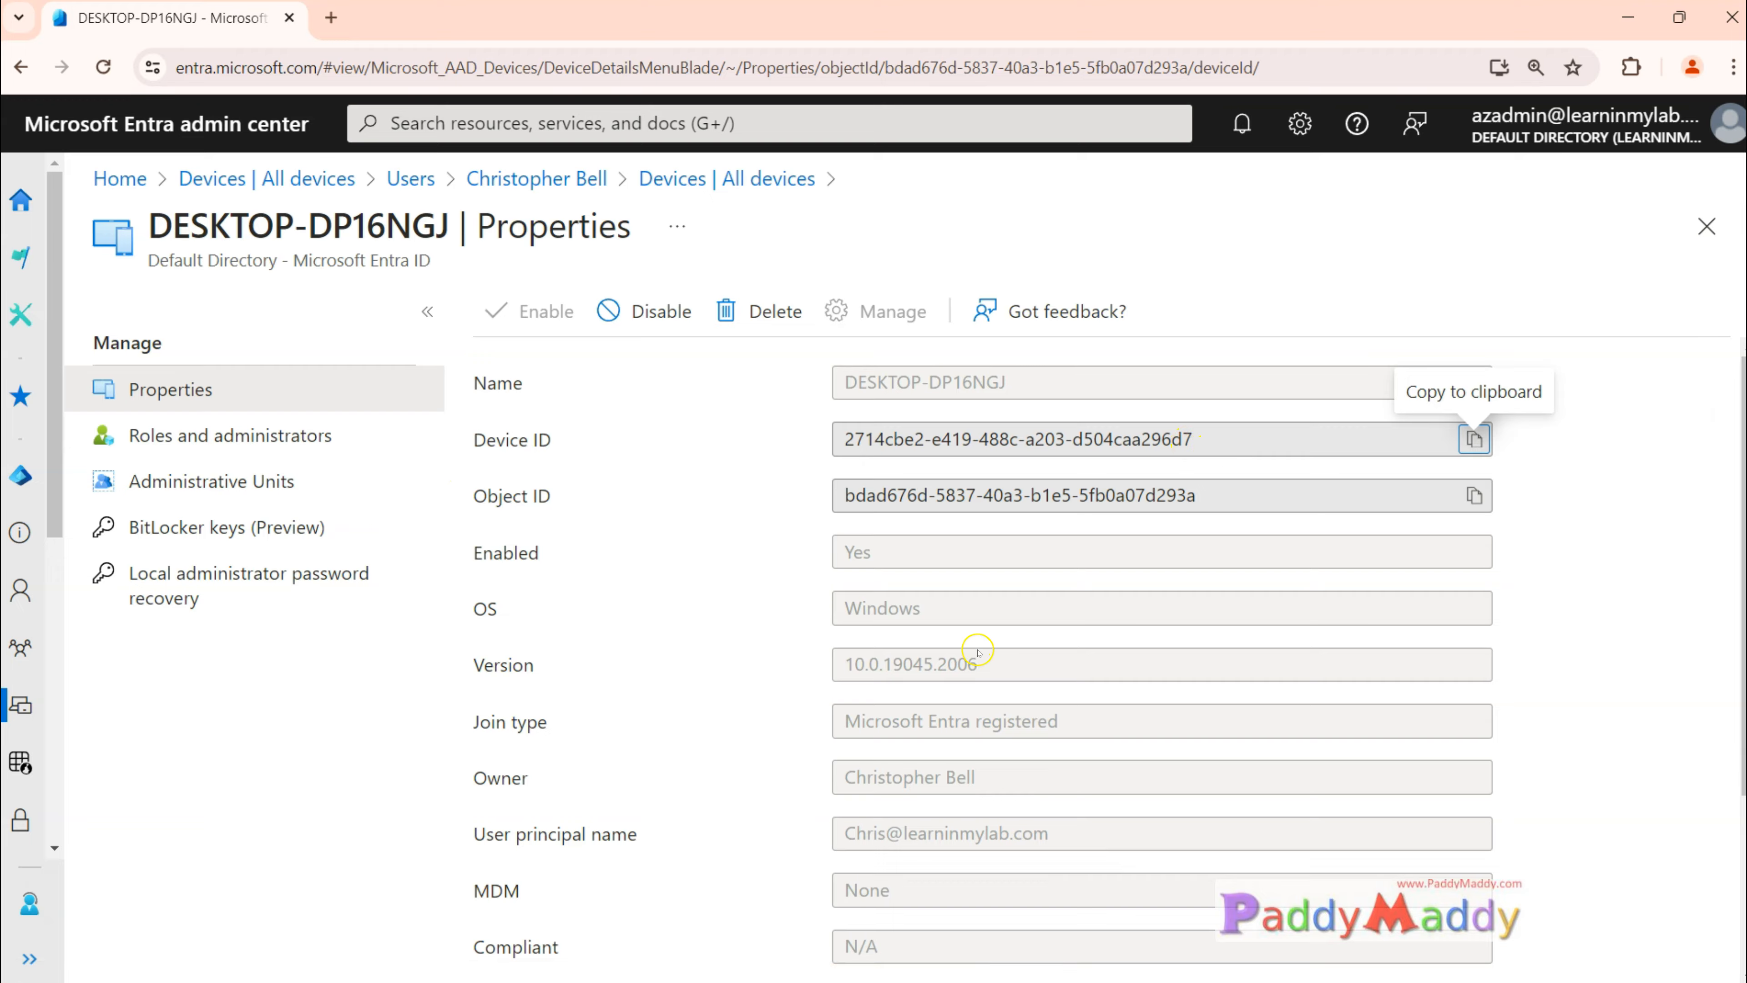
left_click_drag(1170, 441, 1220, 437)
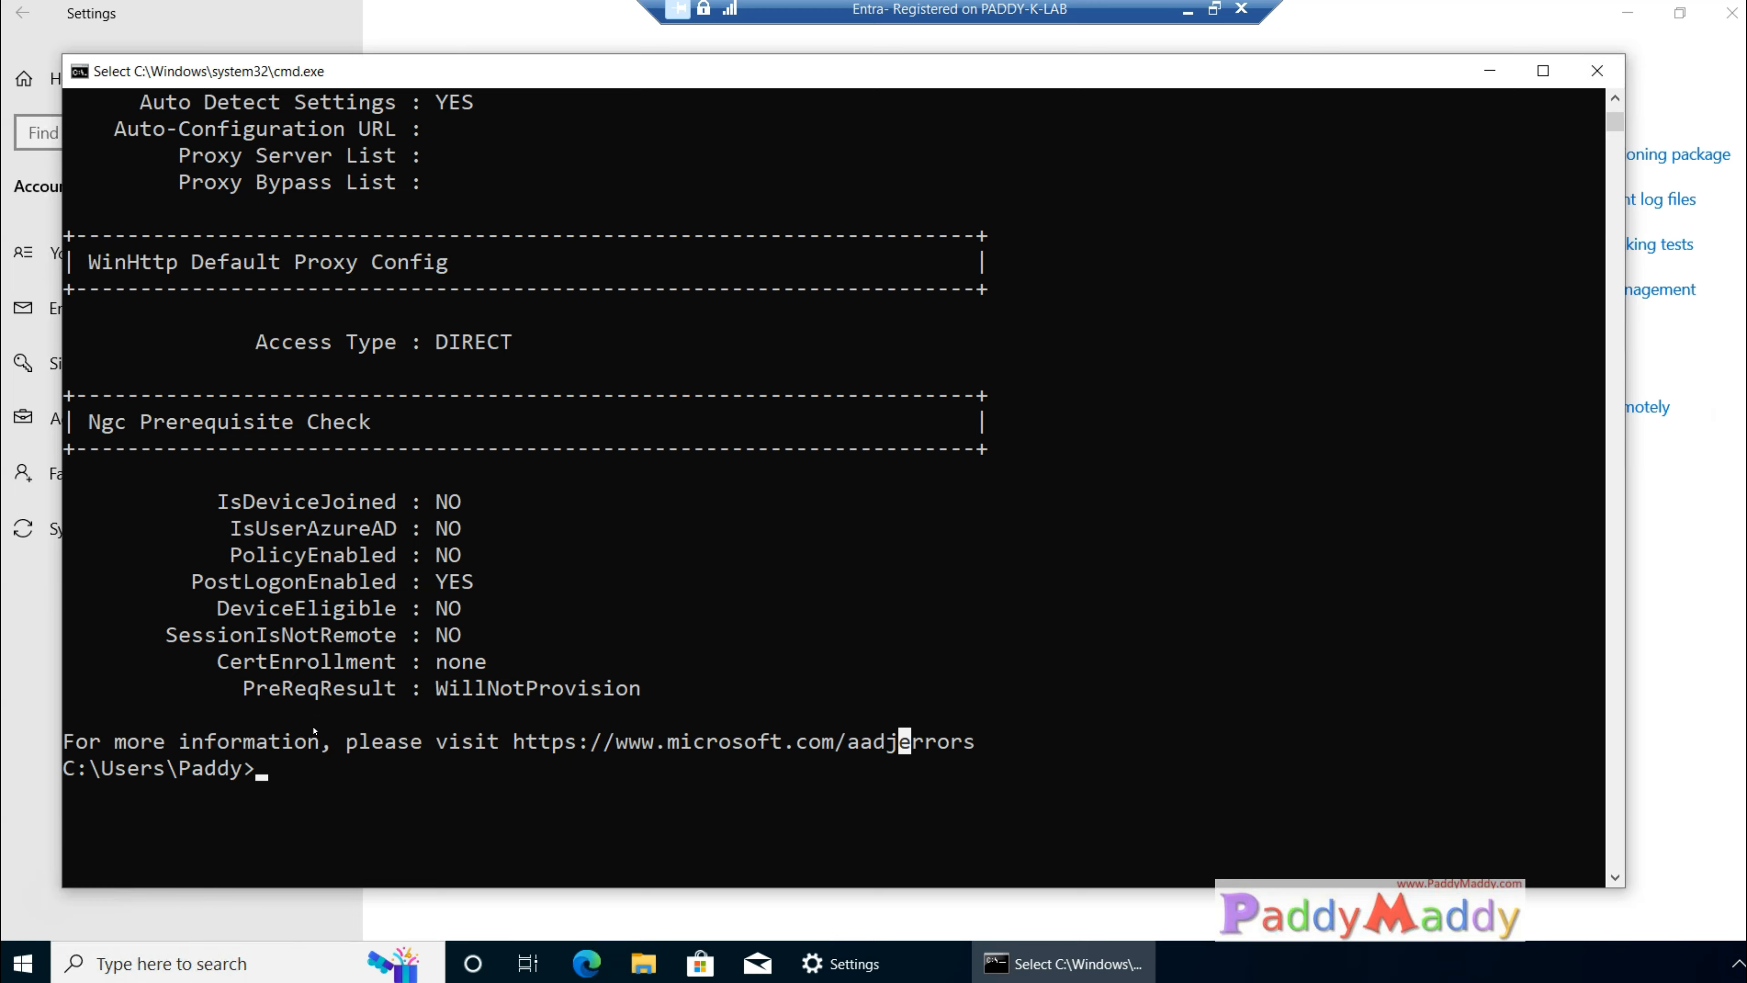
scroll(663, 714, "up", 20)
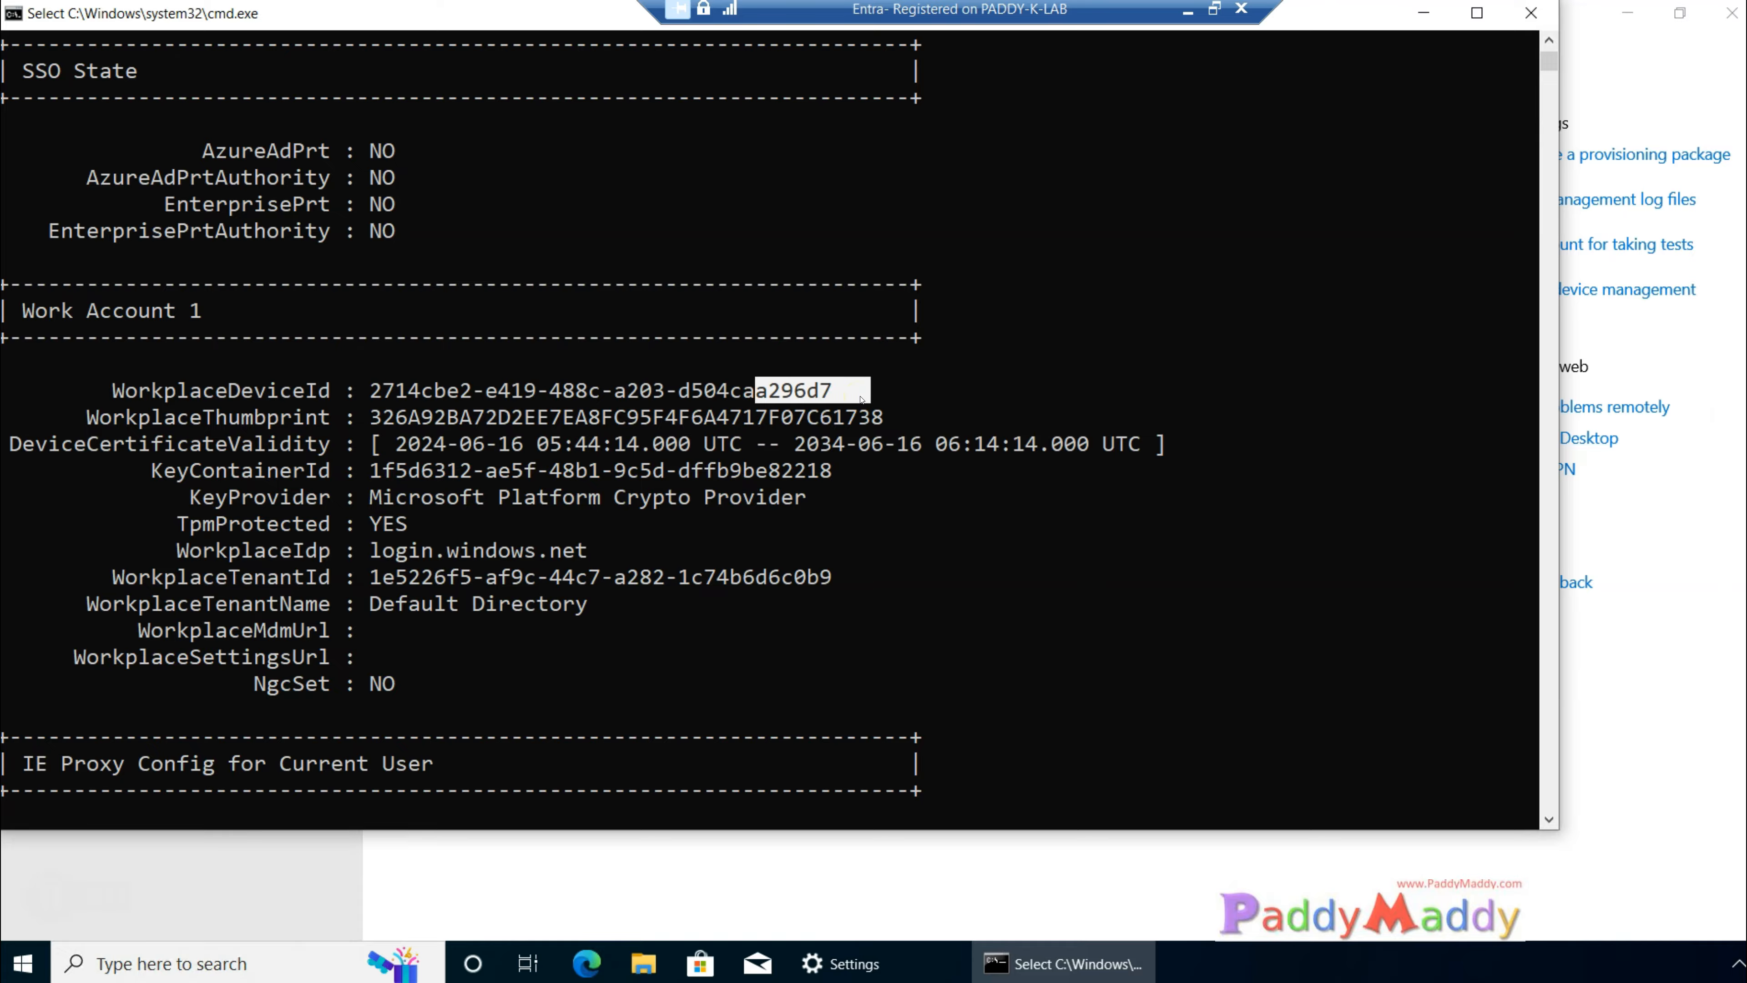
left_click(1213, 10)
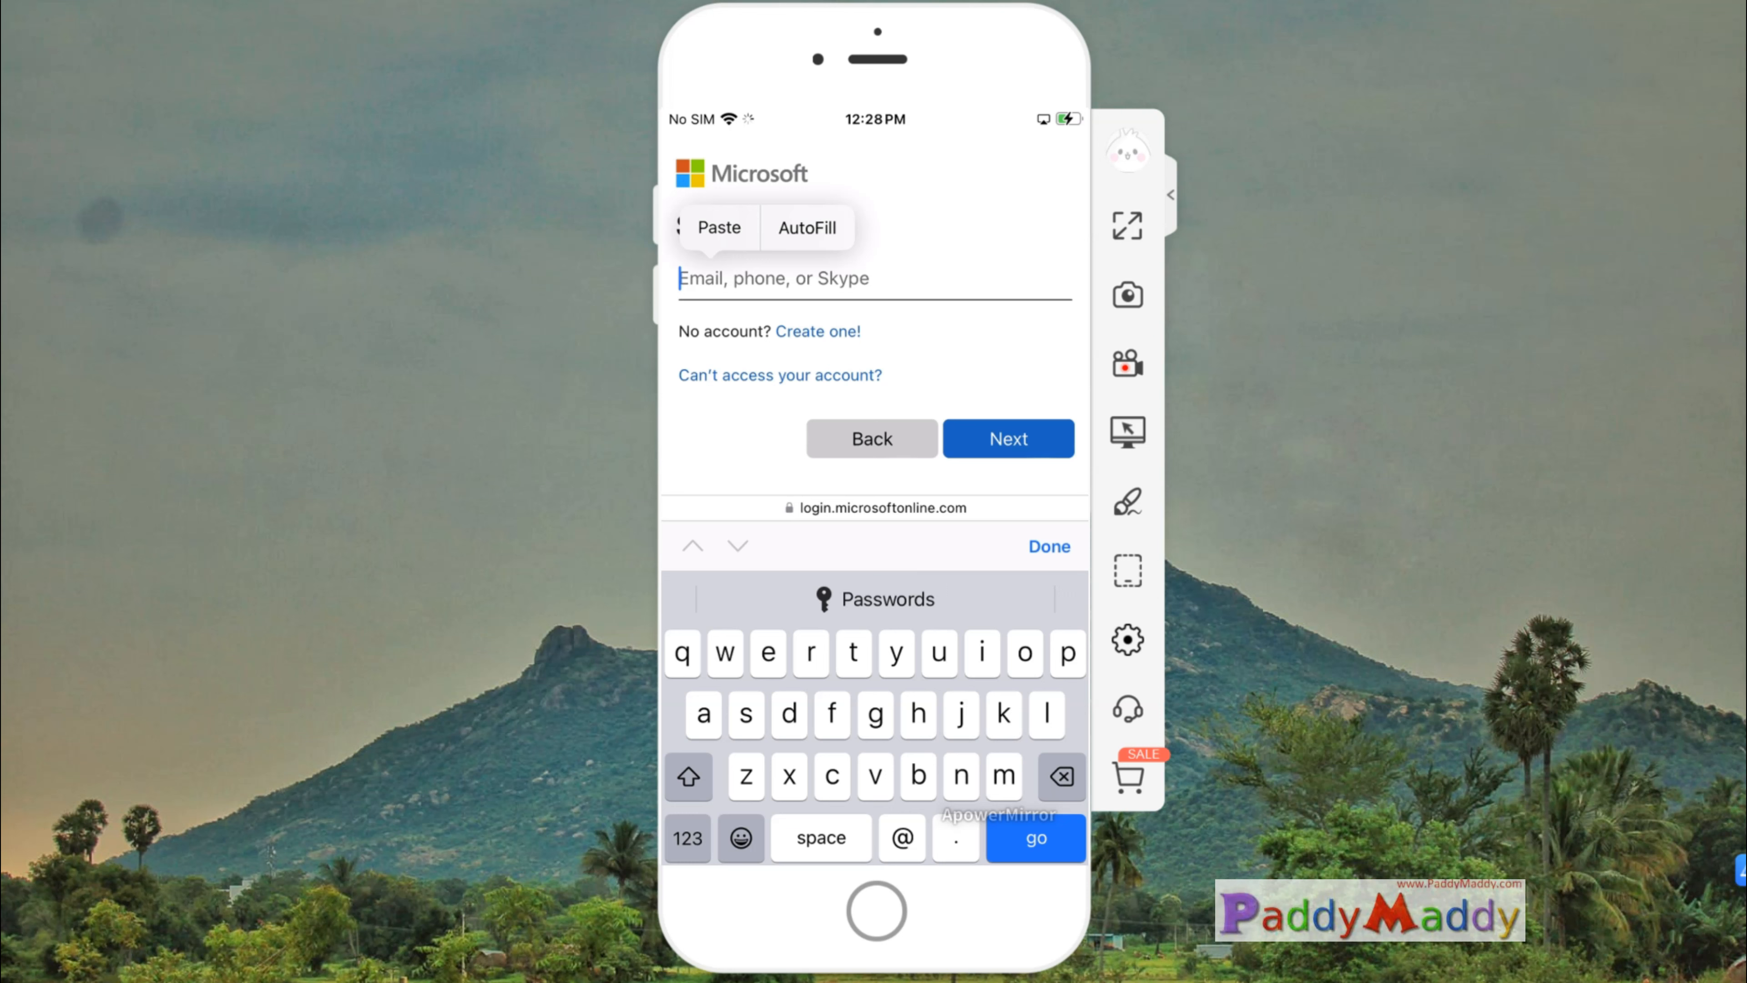
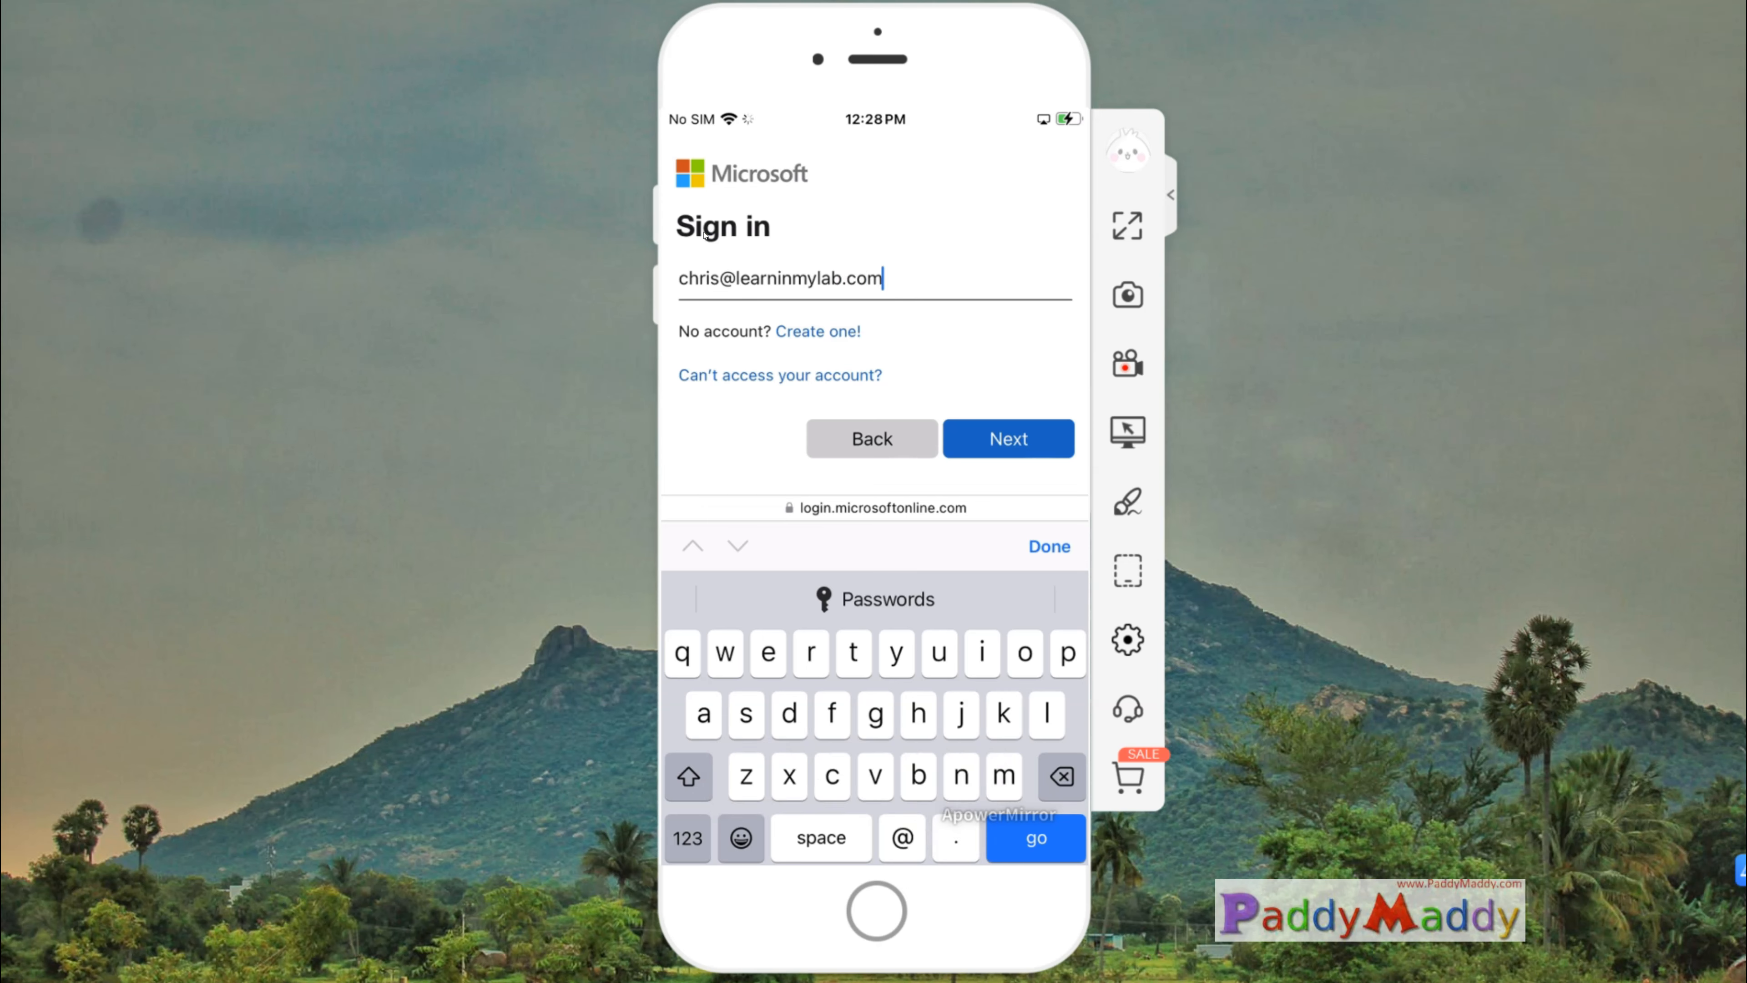
Step: On the mirrored iPhone, sign in to My Apps with the work account's email and password, and look over the page
key("Return")
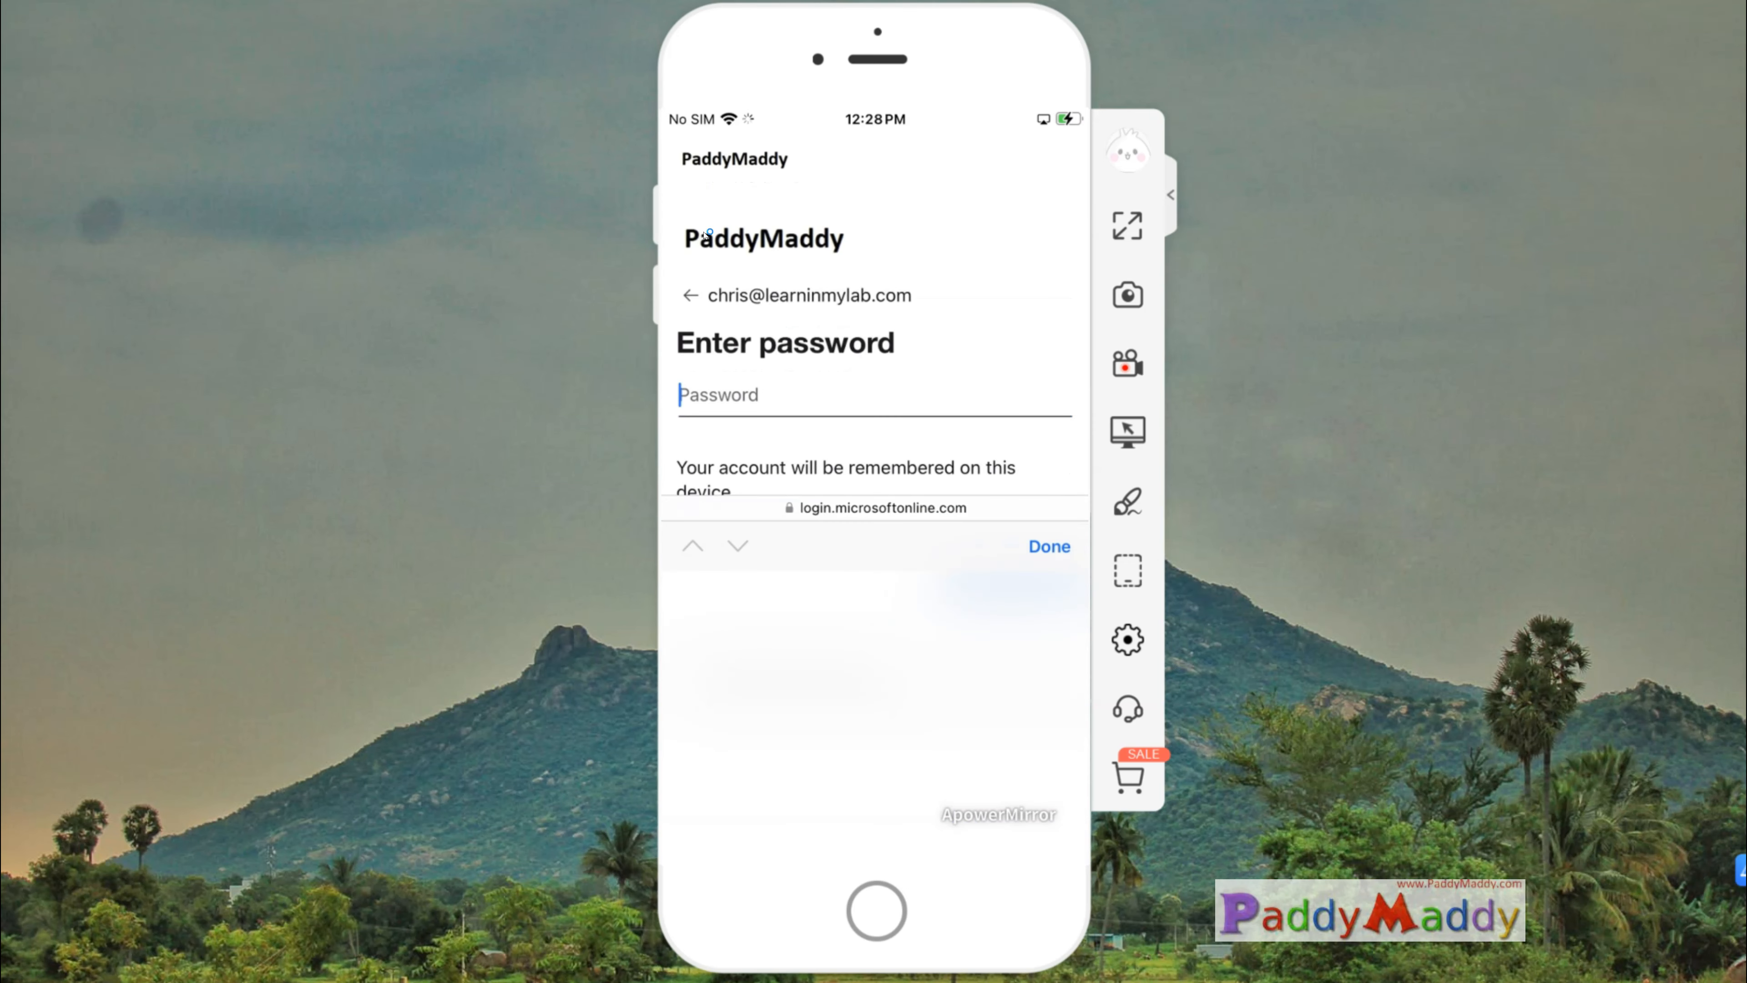
type("•")
key("BackSpace")
type("•••••••••••")
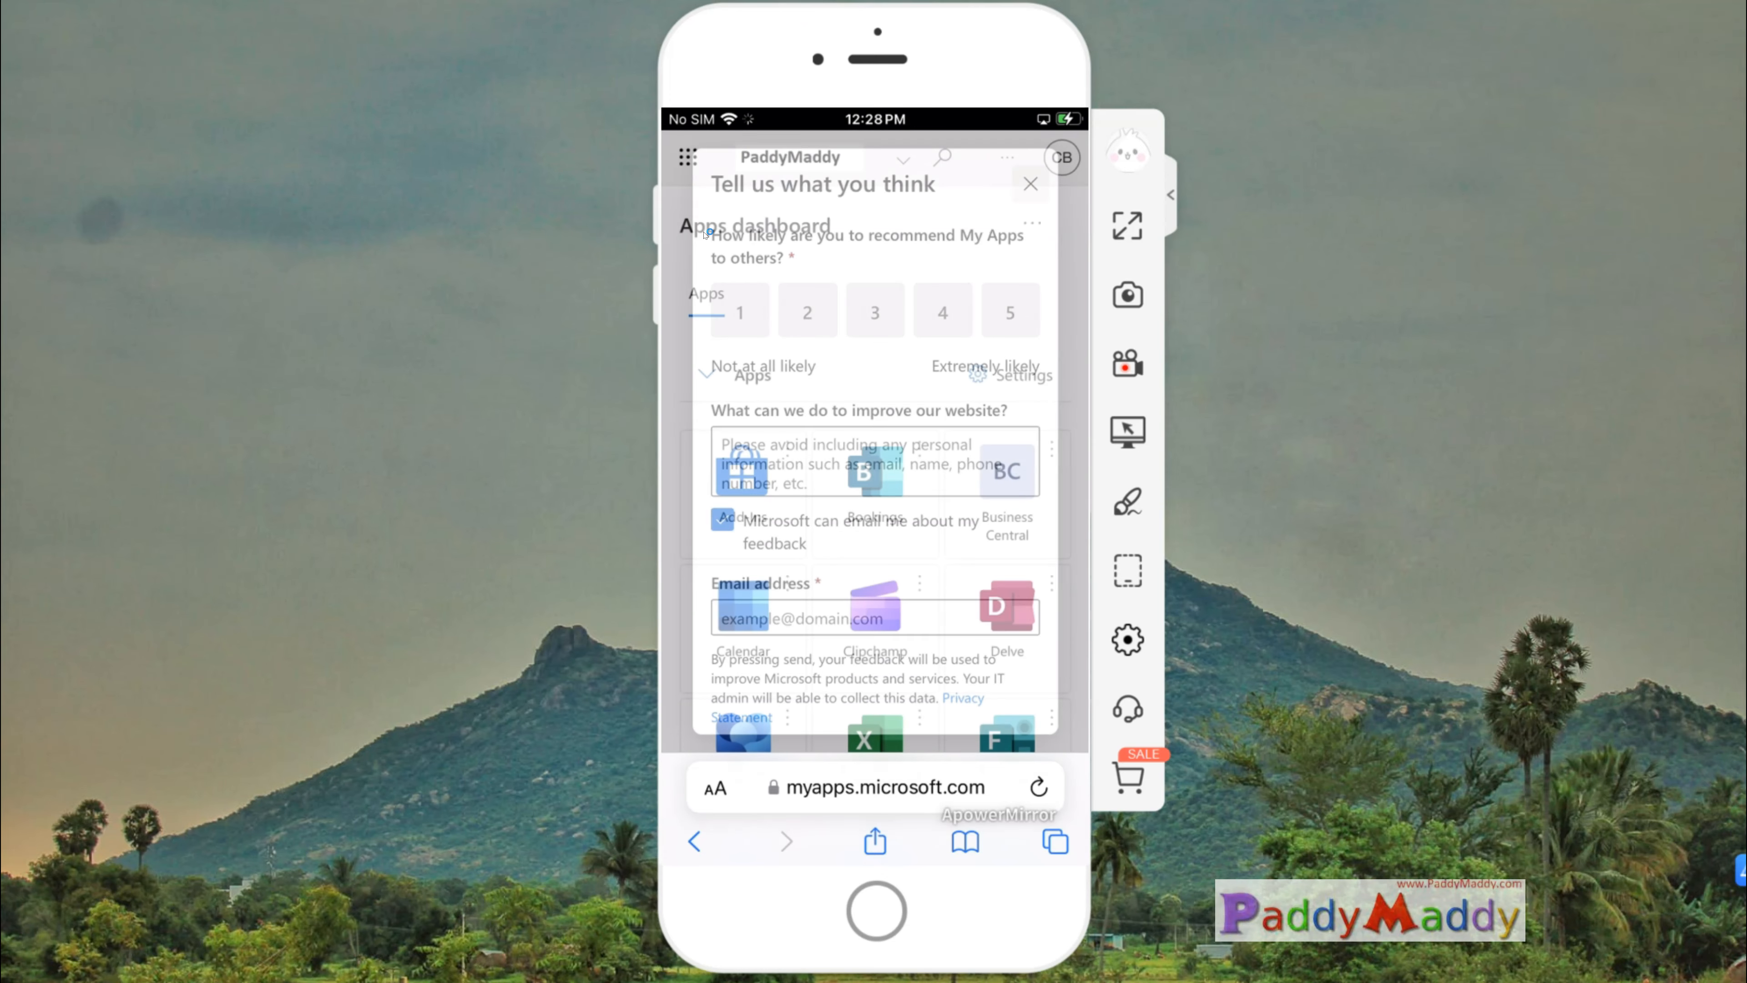
scroll(705, 235, "down", 10)
scroll(706, 236, "up", 10)
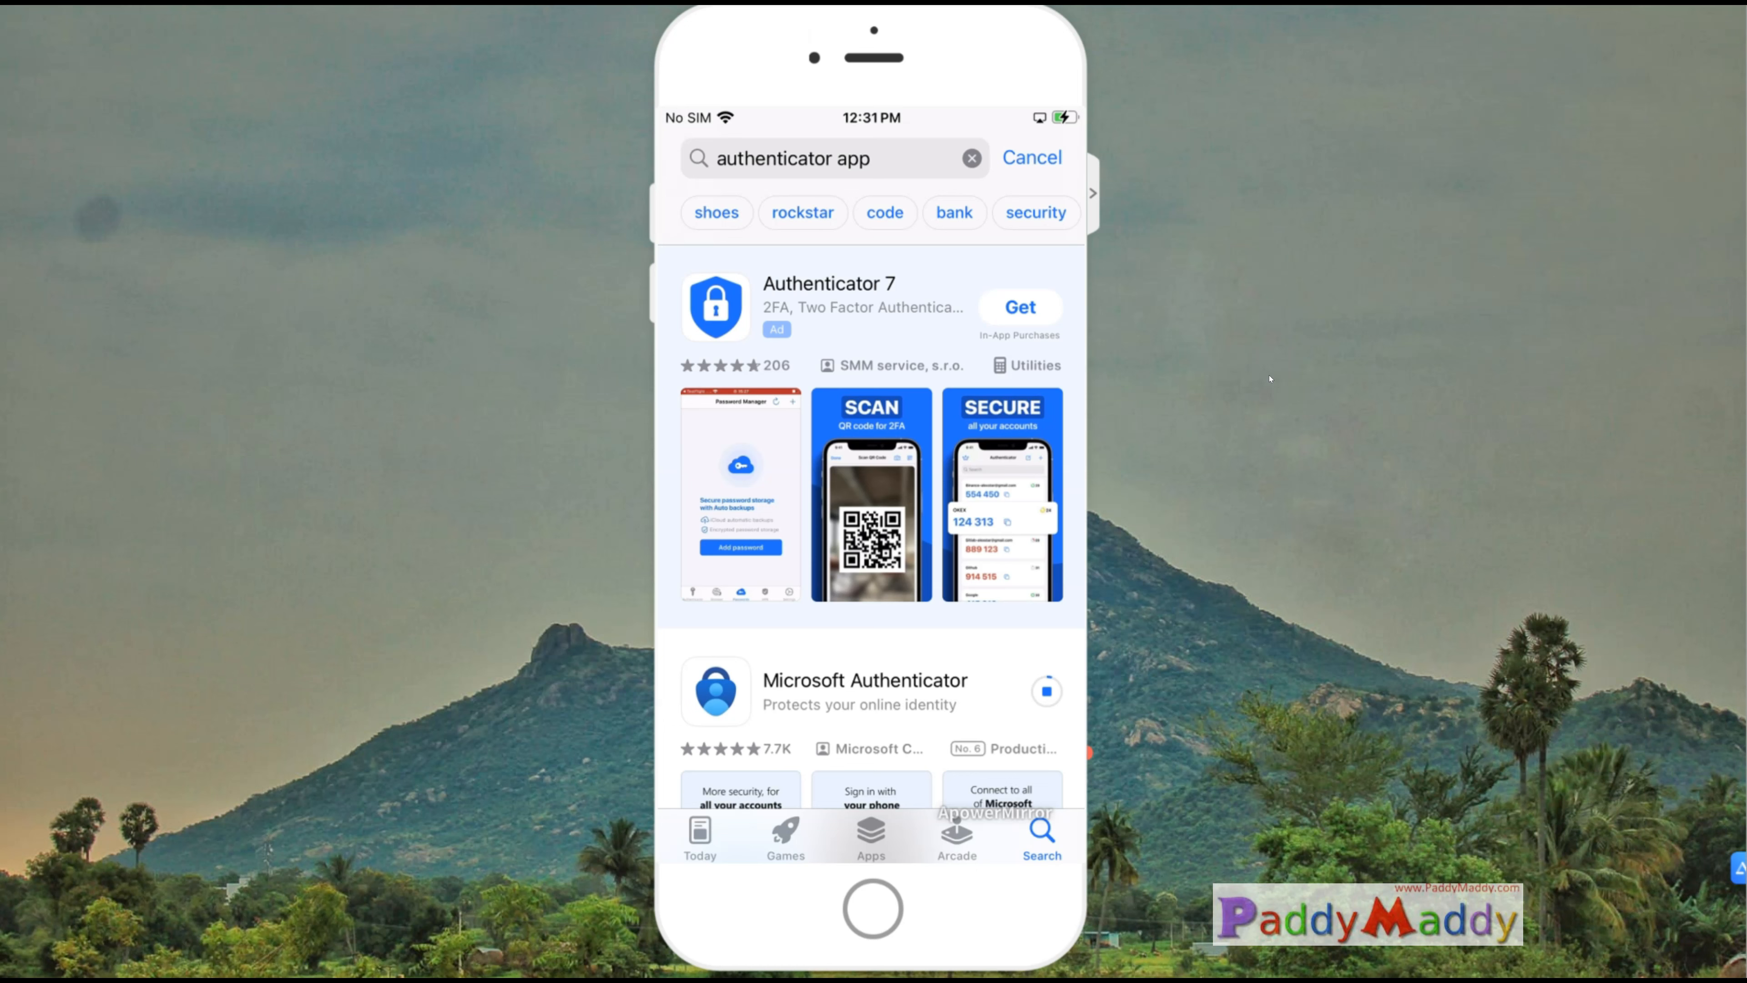
Step: Open Microsoft Authenticator from the App Store results and submit the work account's email on its sign-in page
scroll(894, 496, "down", 5)
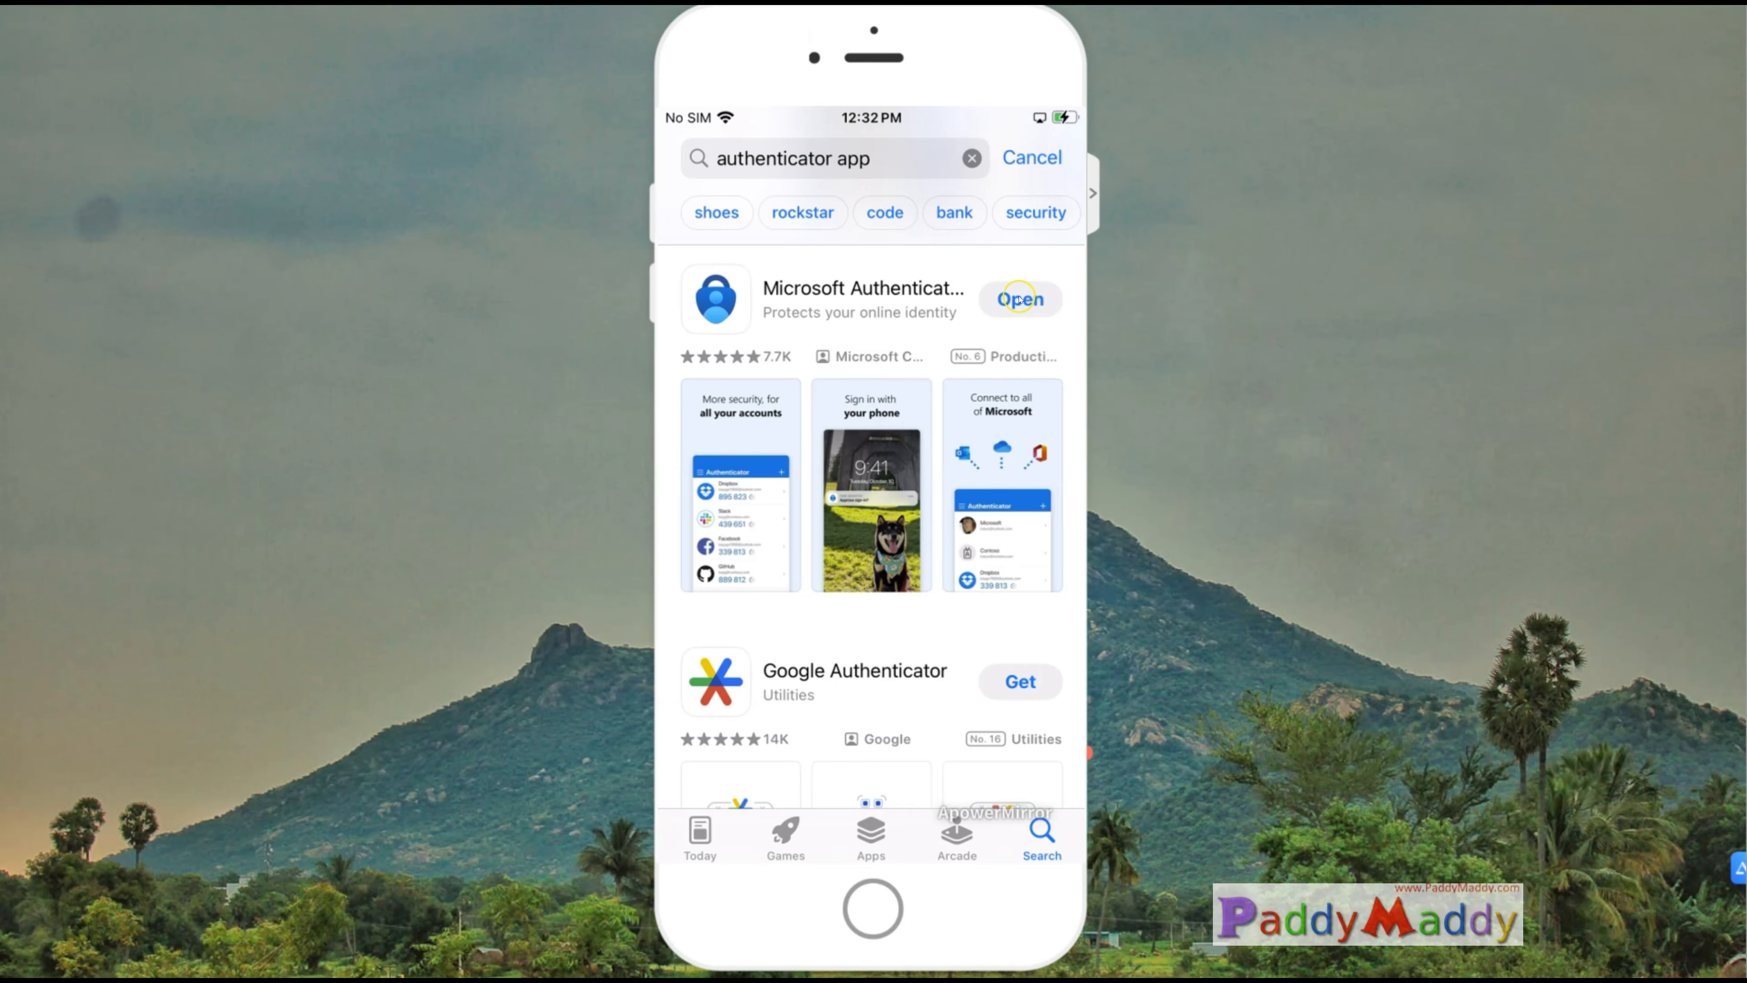
left_click(1019, 301)
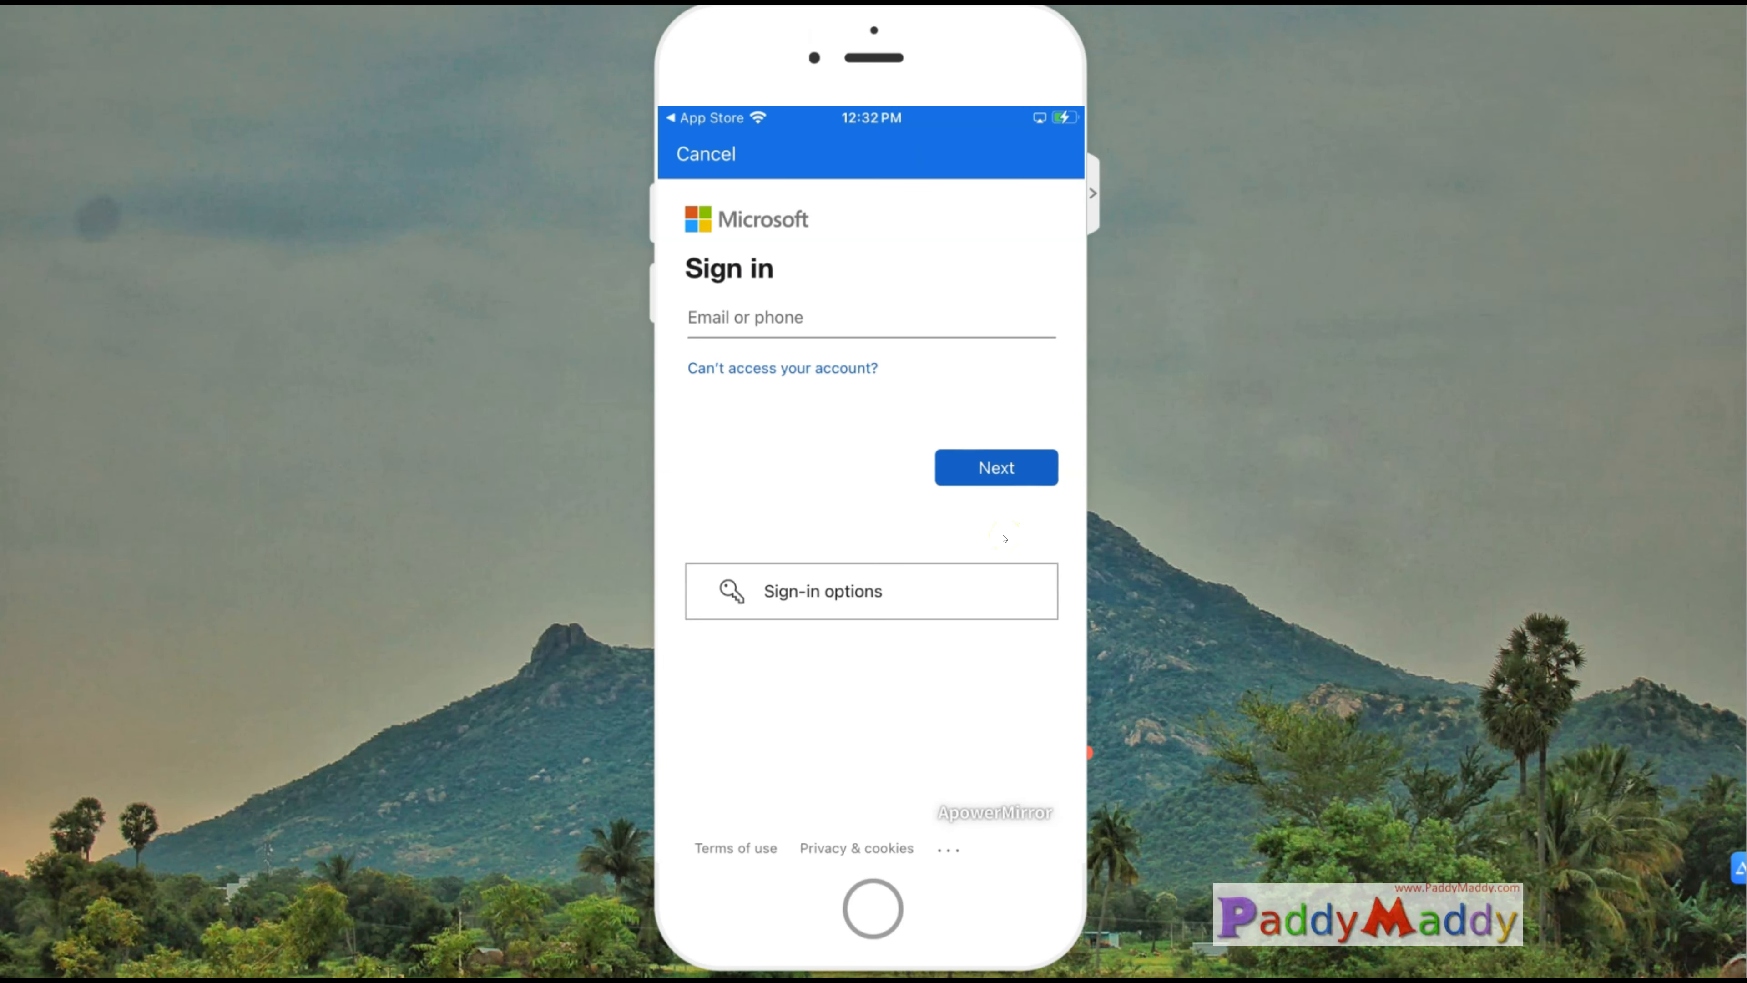
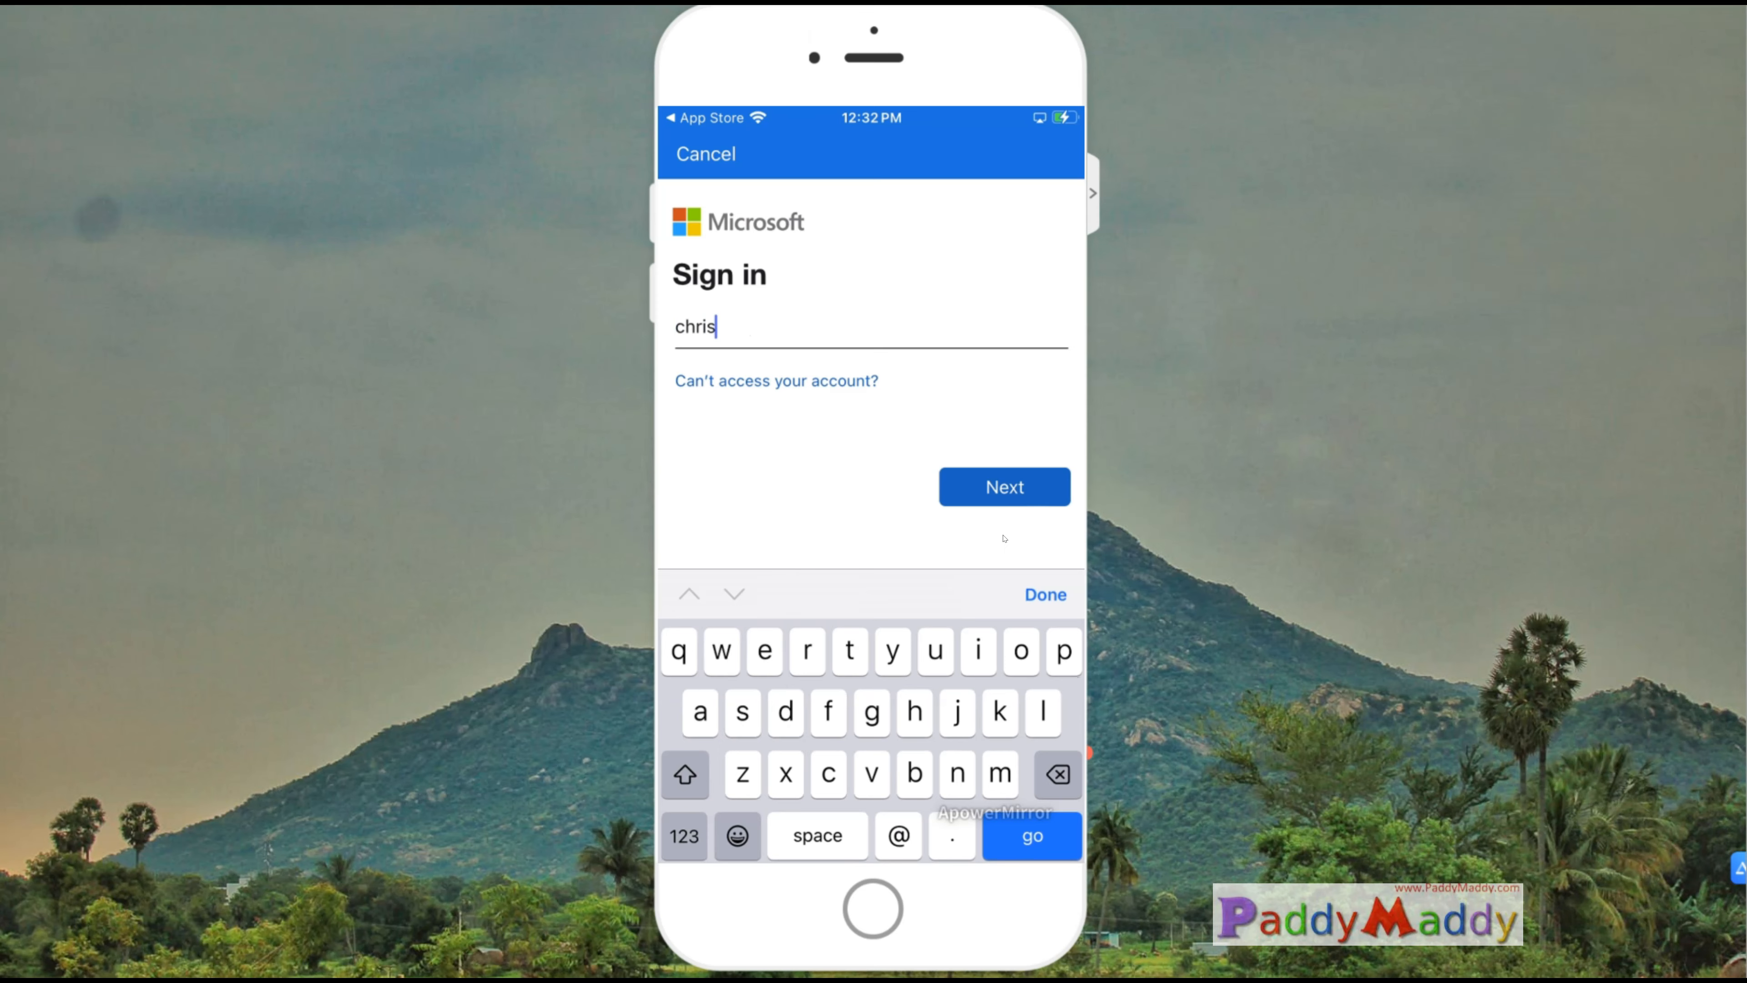
key("Return")
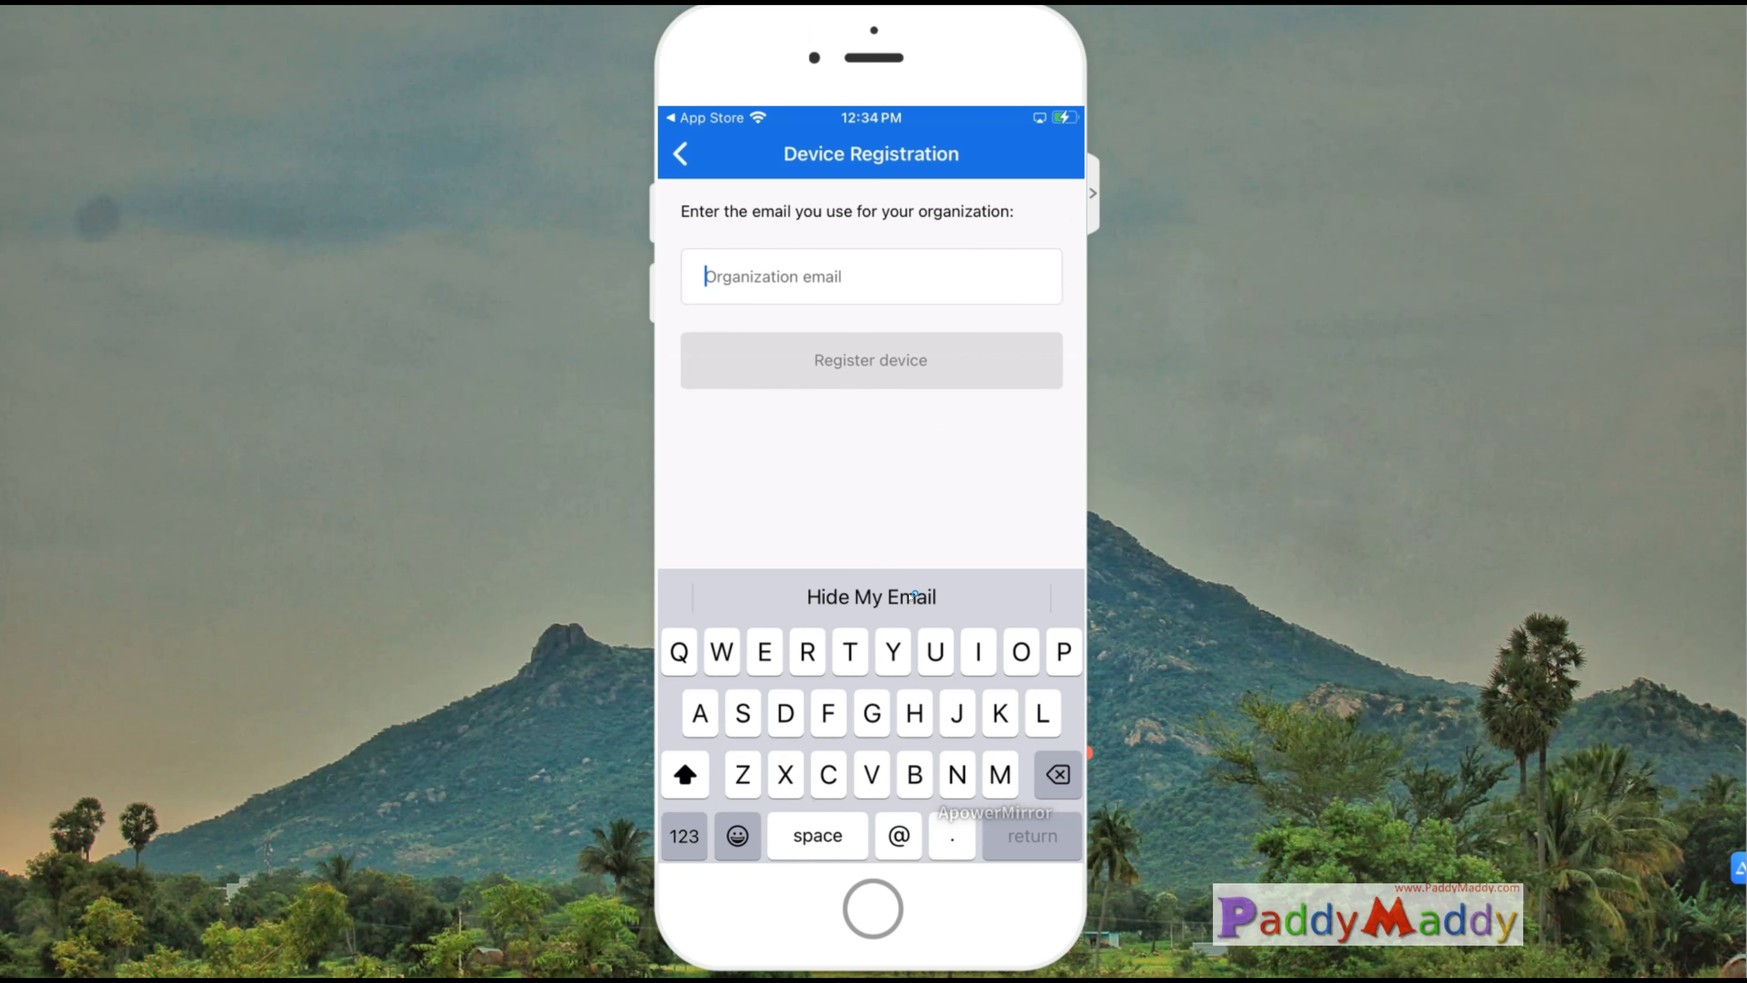
Step: Register the iPhone using the organization email on the Device Registration page, and check its device ID under Default Directory
key("Return")
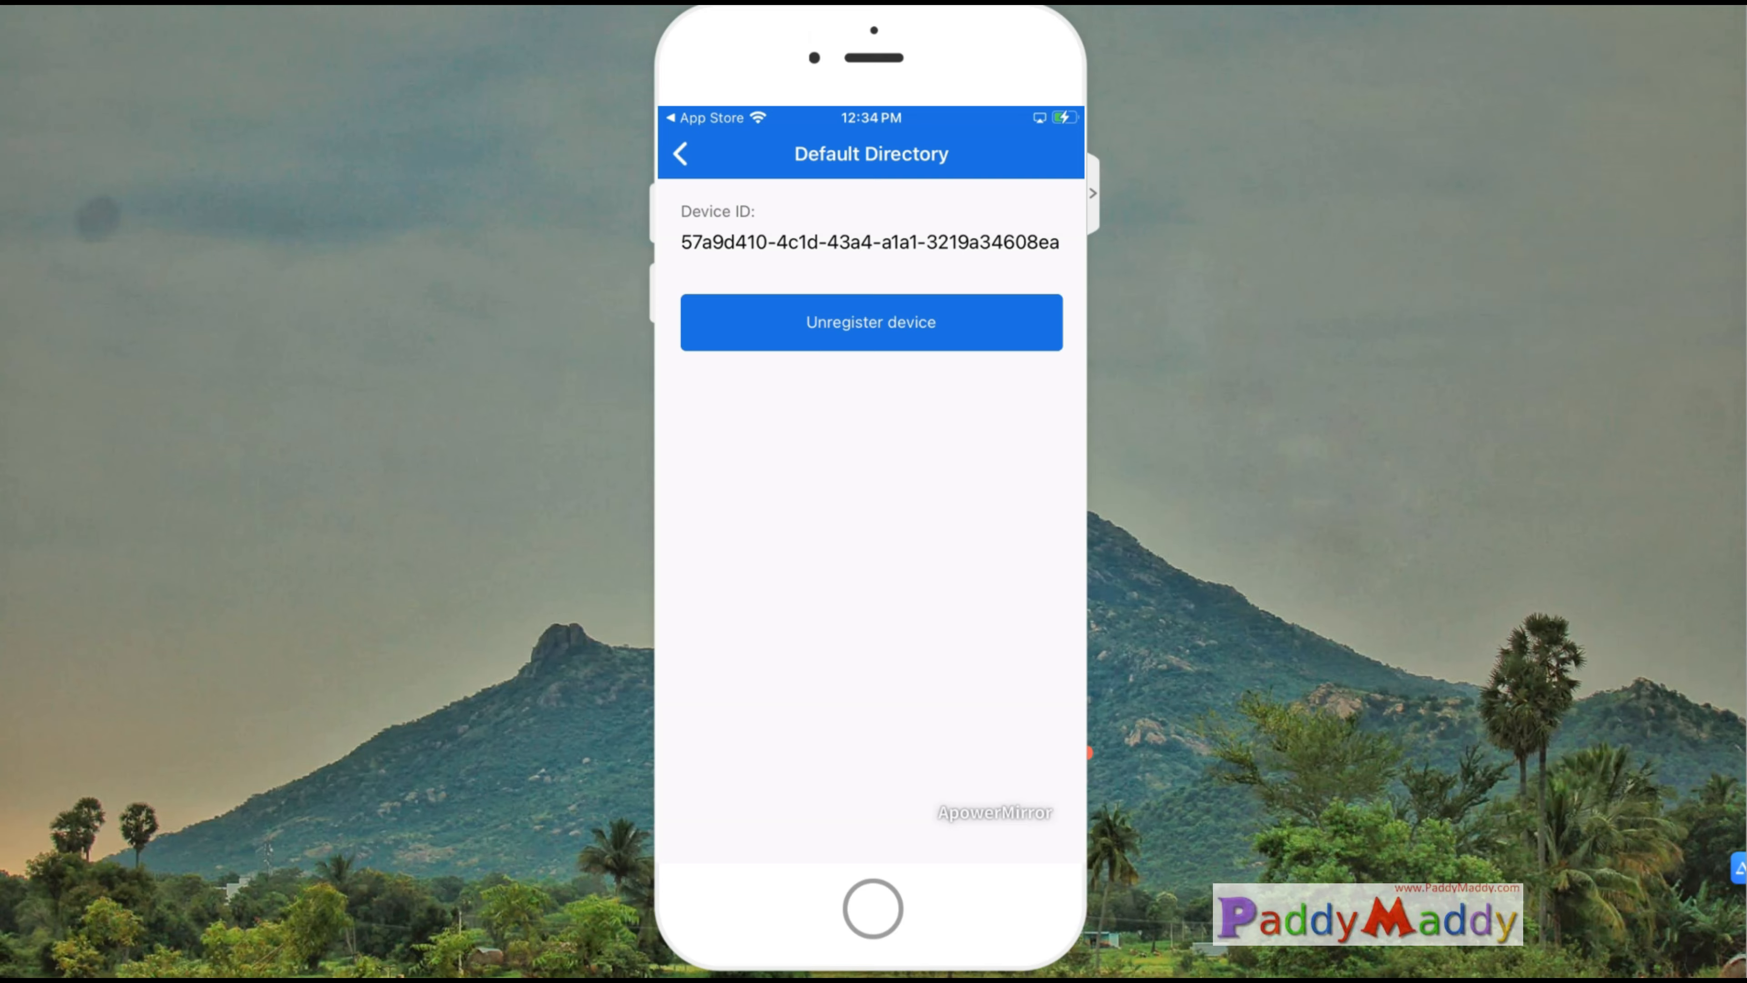
left_click_drag(985, 259, 1046, 259)
left_click(909, 596)
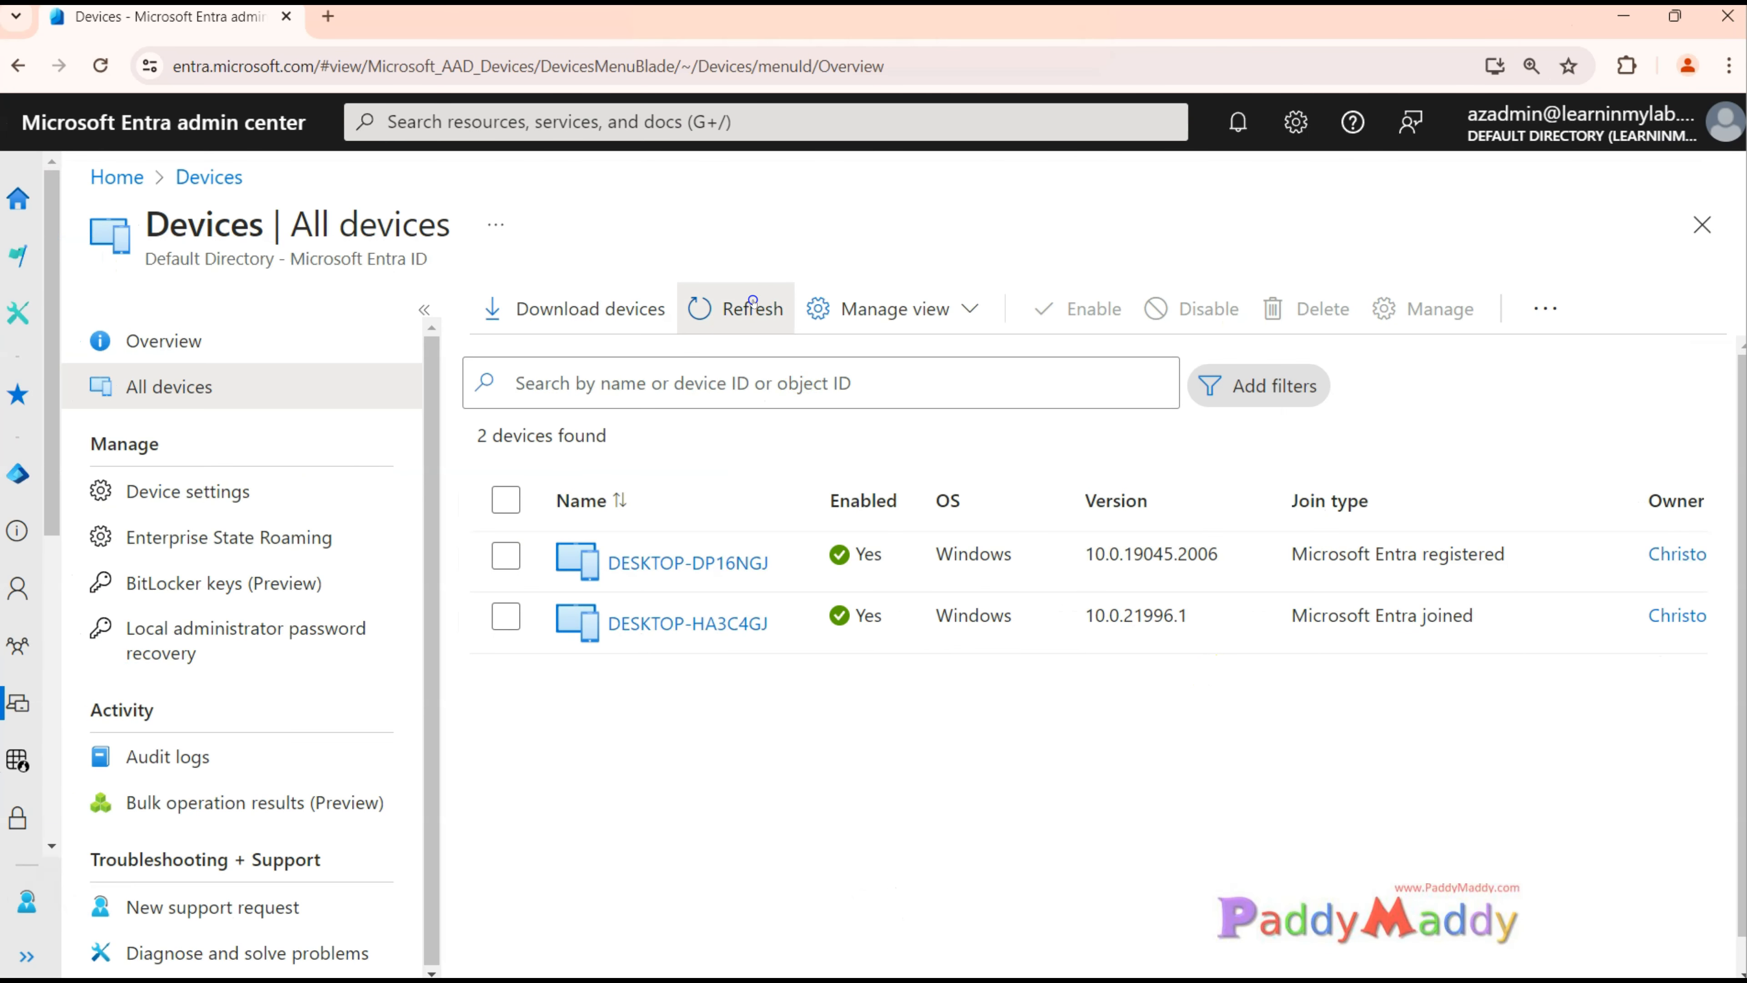
Step: In the Microsoft Entra admin center, refresh the device list and widen the Name column to review the iPhone SE's OS, version and join type
left_click(751, 303)
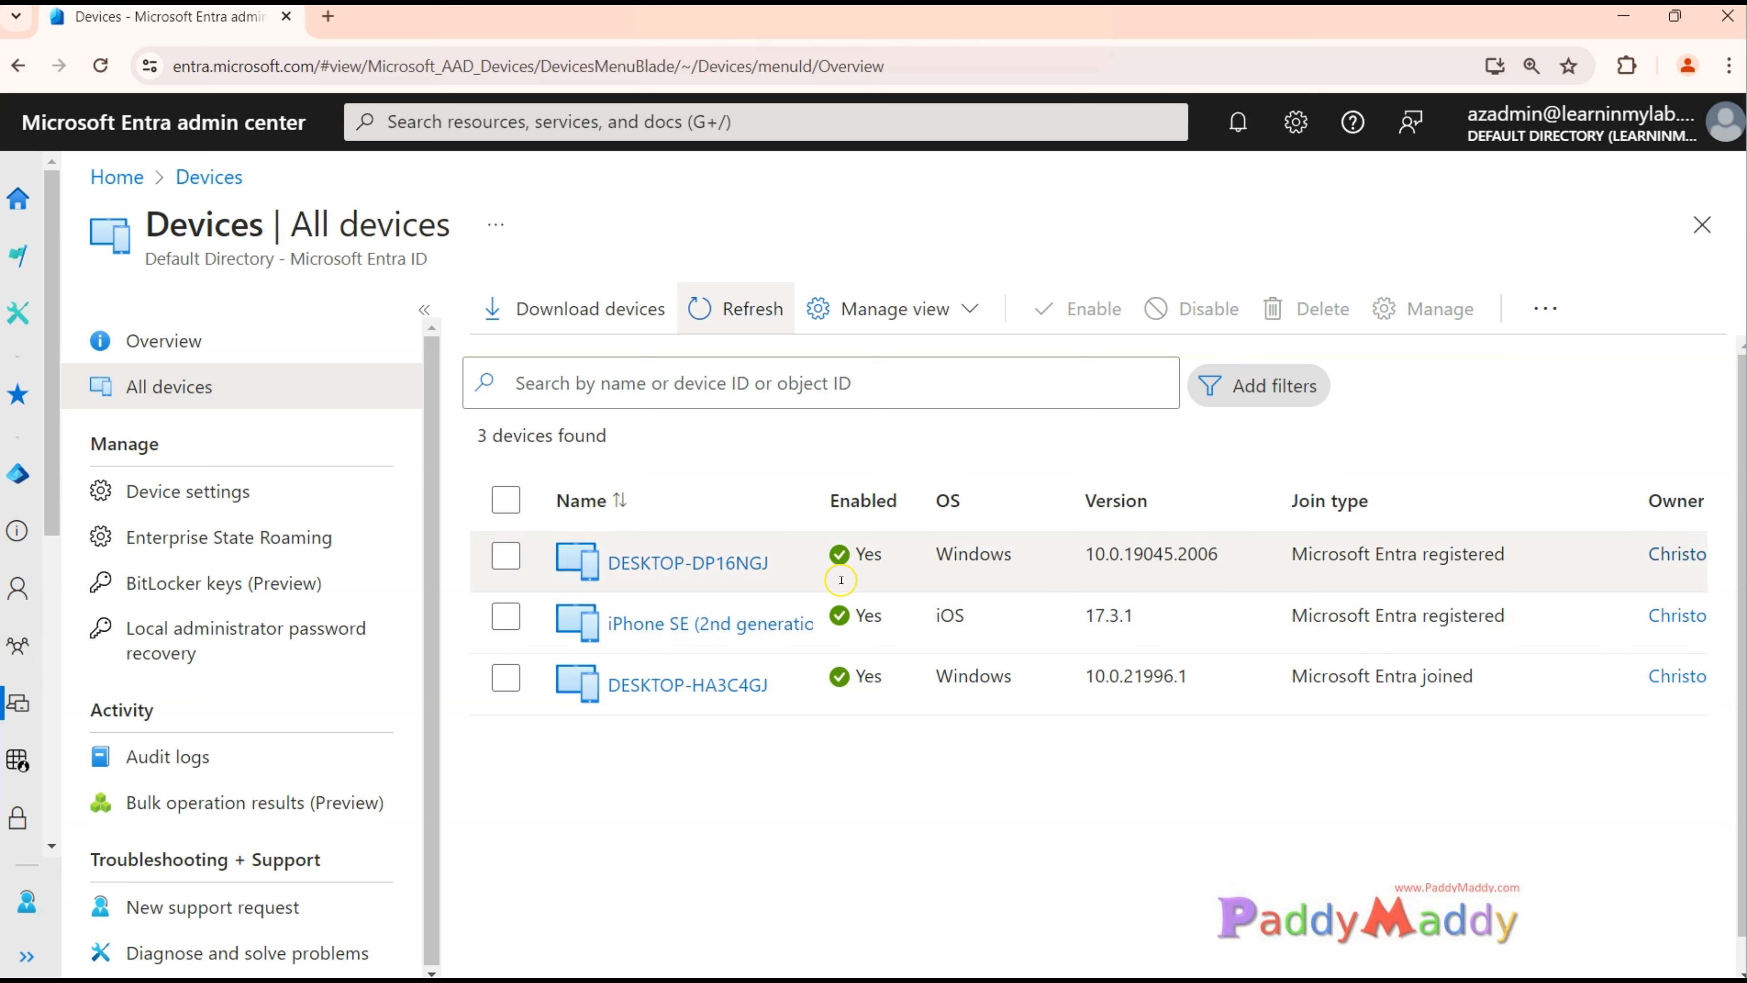
left_click_drag(803, 501, 878, 500)
left_click_drag(636, 647, 732, 647)
left_click_drag(1019, 643, 1224, 631)
left_click_drag(1396, 632, 1579, 633)
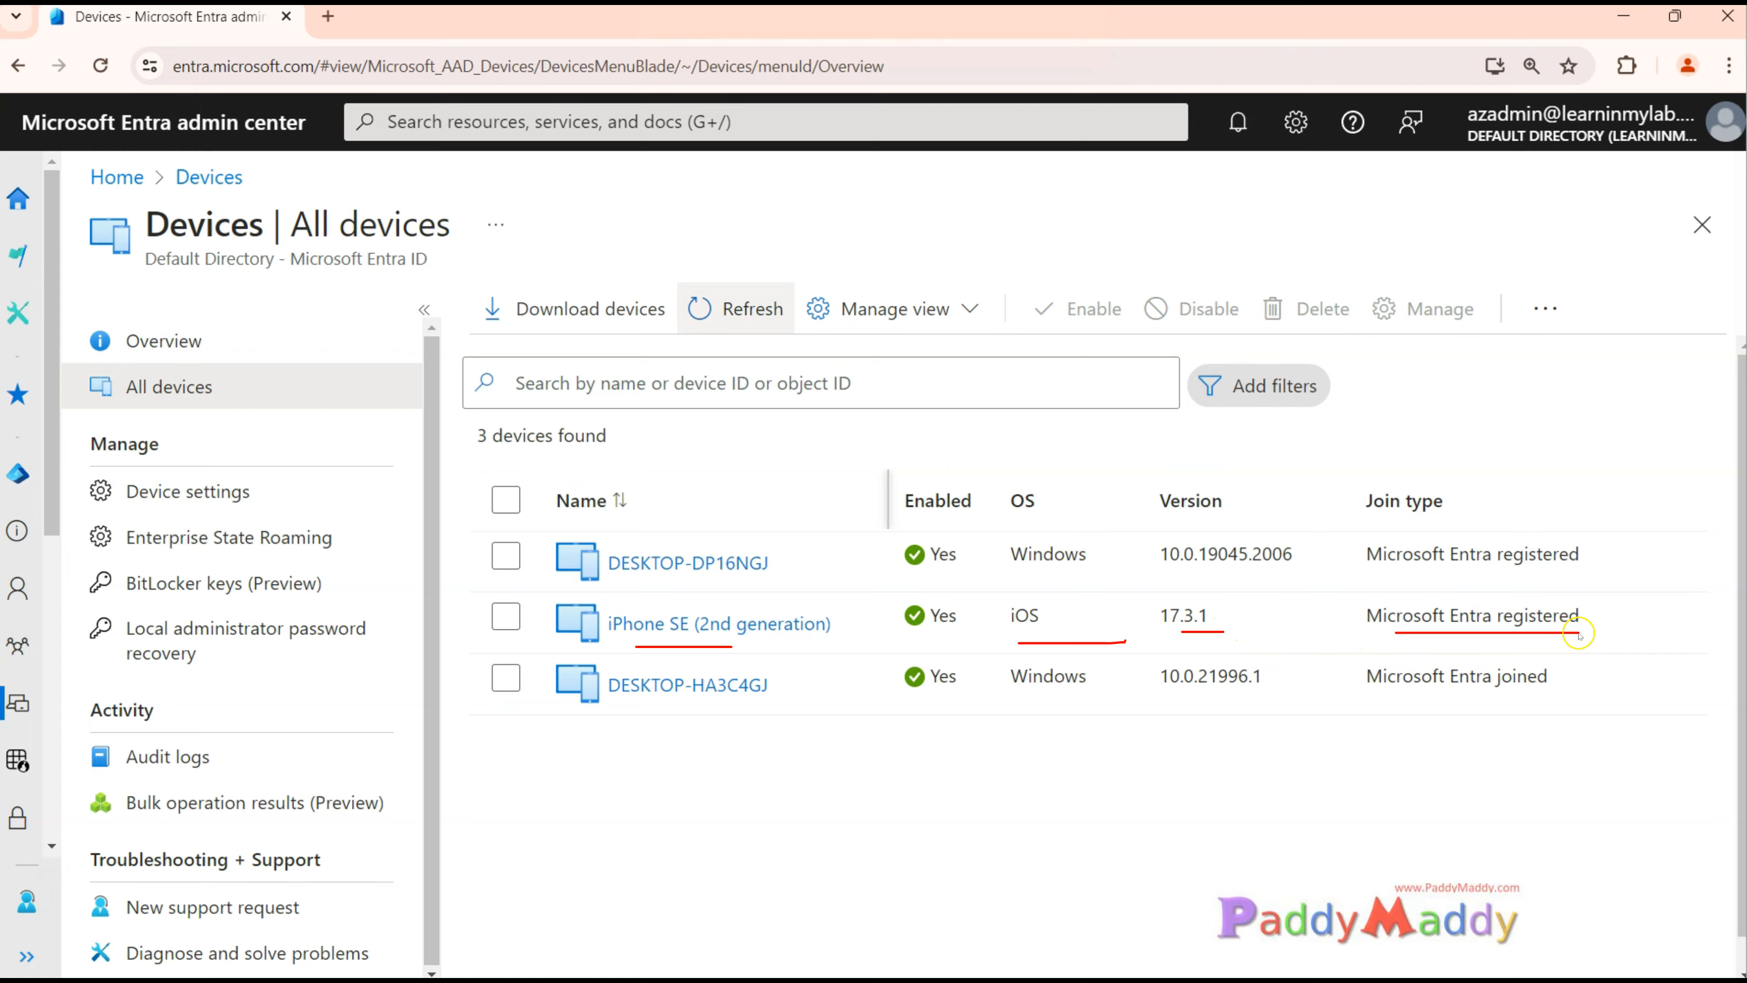
Step: Compare the join type of DESKTOP-DP16NGJ with that of DESKTOP-HA3C4GJ, highlighting the latter's join type in the device list
left_click_drag(1364, 580, 1616, 593)
mouse_move(791, 476)
left_mouse_down()
mouse_move(678, 529)
mouse_move(736, 510)
left_mouse_up()
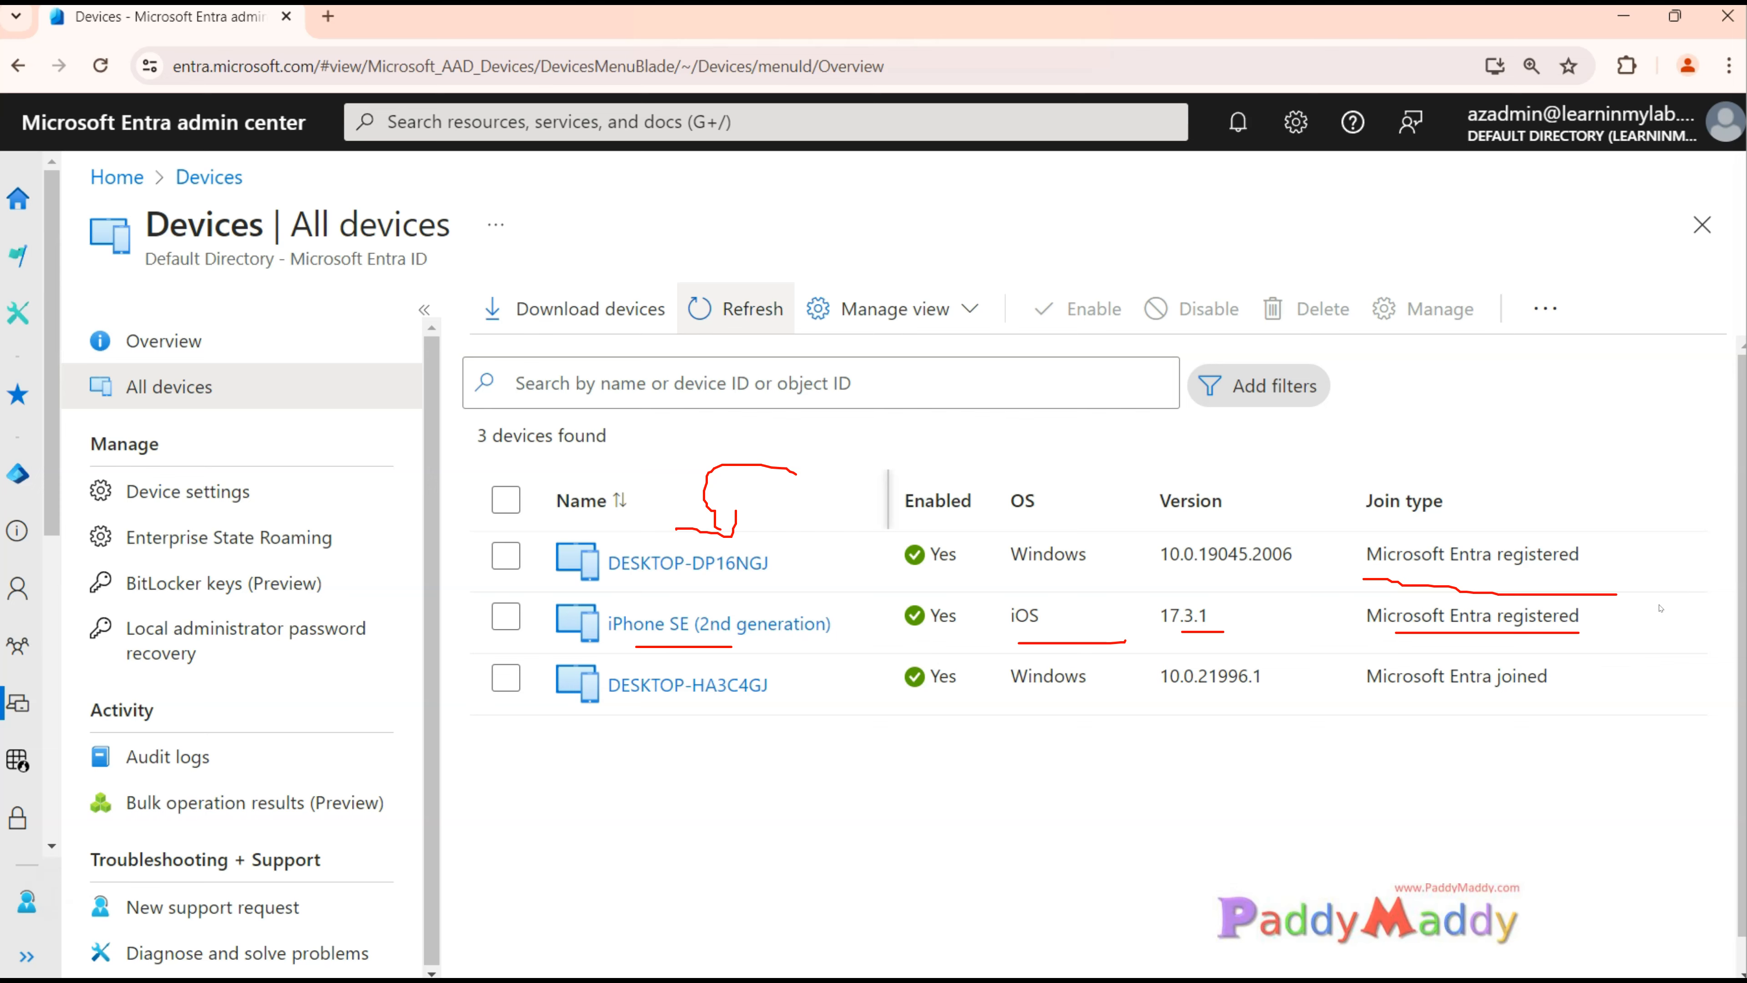
left_click(1661, 586)
left_click_drag(1426, 710, 1589, 716)
mouse_move(1356, 764)
left_mouse_down()
mouse_move(1377, 853)
mouse_move(1641, 757)
mouse_move(1347, 762)
left_mouse_up()
left_click_drag(1283, 850, 1462, 810)
key("Escape")
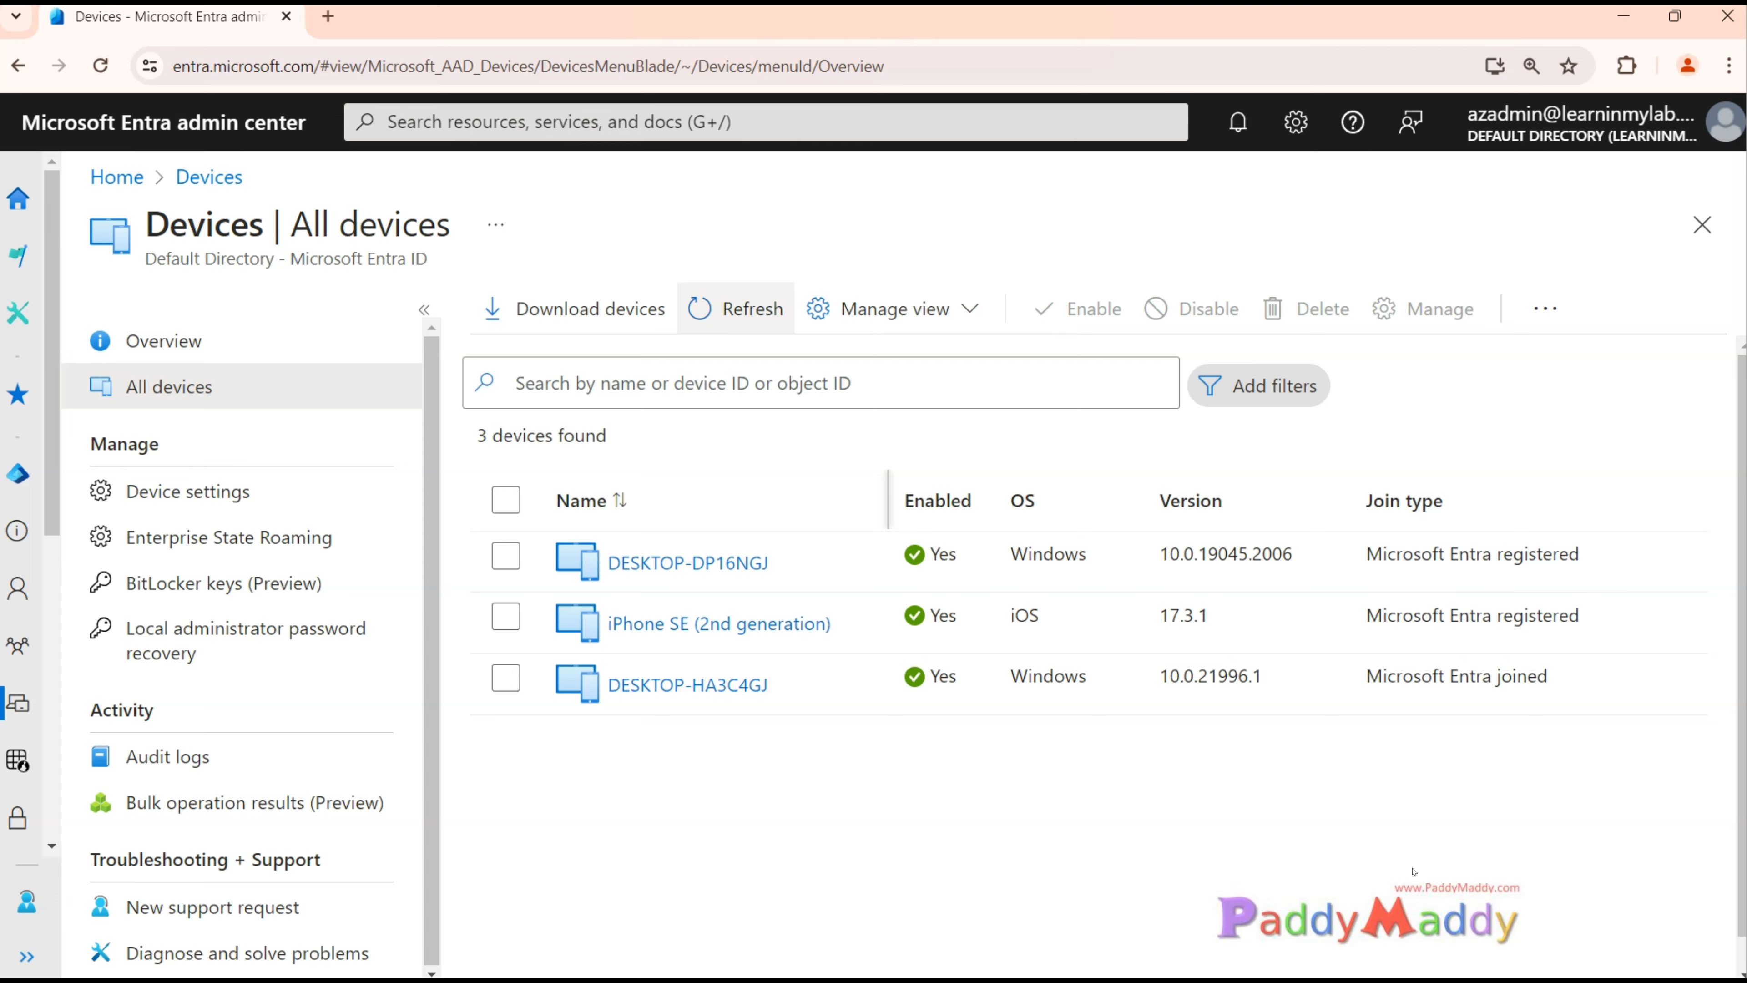
left_click_drag(1532, 676, 1367, 676)
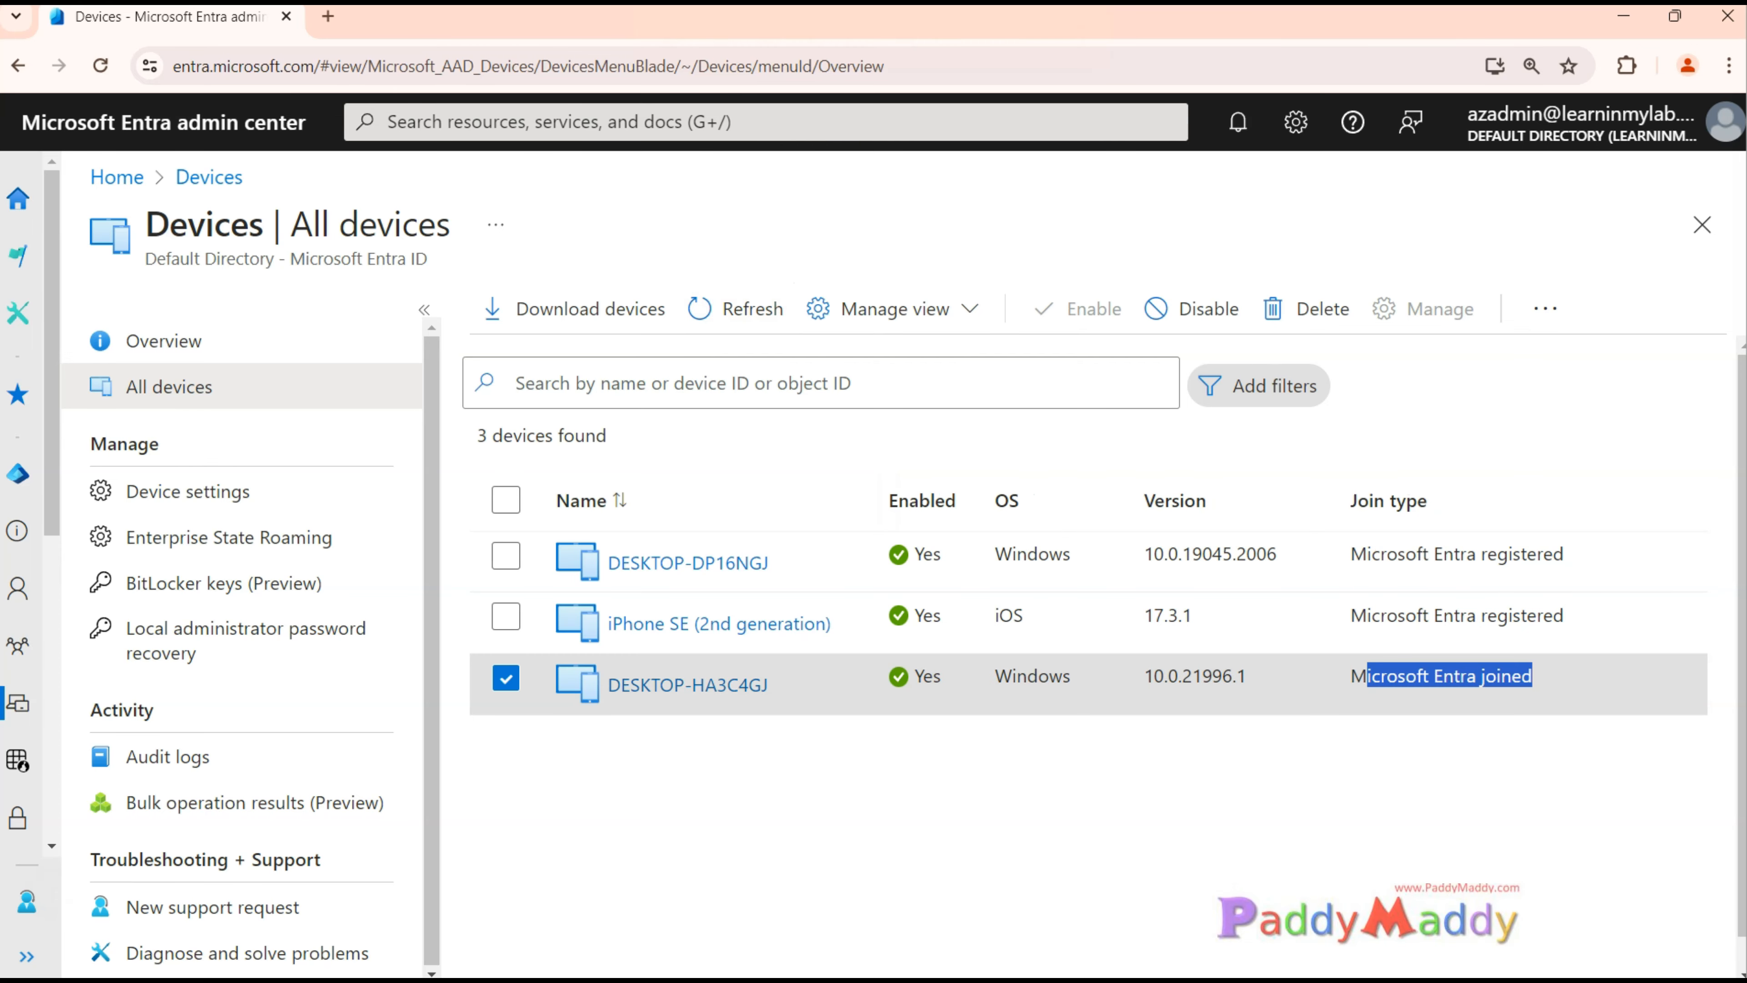